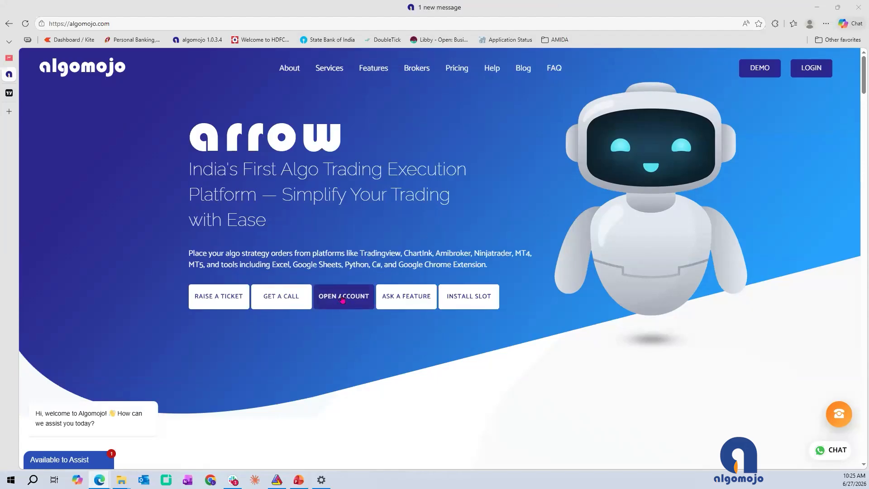
Open the Open An Account form, look through its broker choices with Goodwill picked, and close the form without submitting
{"action": "left_click", "coordinate": [342, 299]}
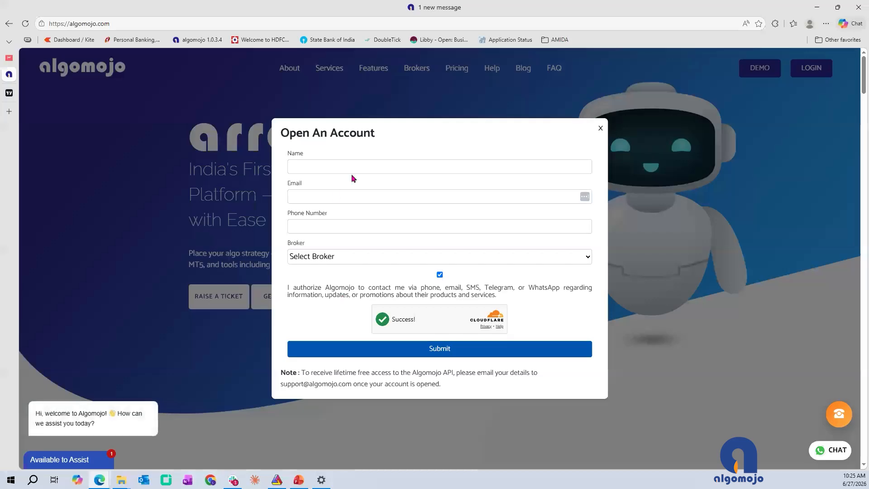
{"action": "left_click", "coordinate": [362, 258]}
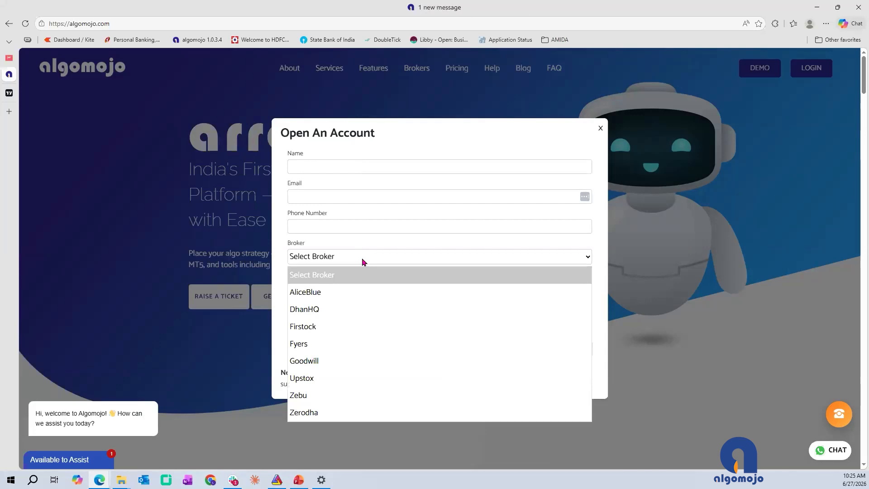
{"action": "left_click", "coordinate": [332, 360]}
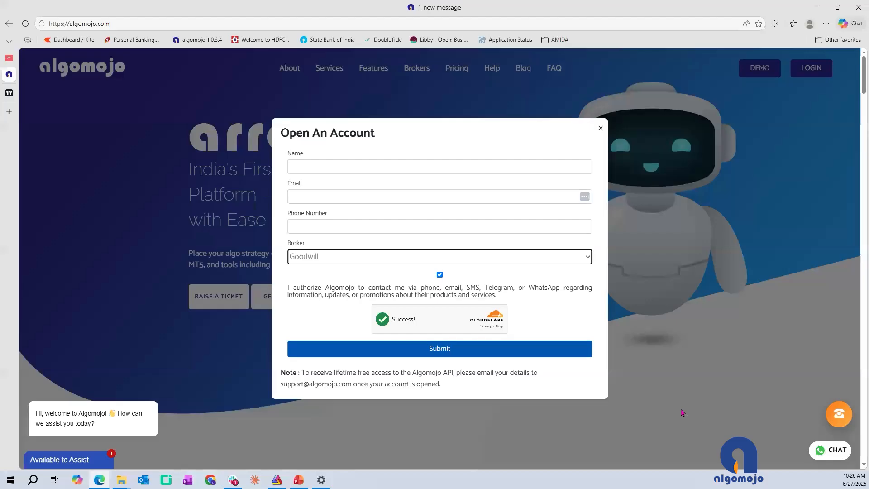
{"action": "left_click", "coordinate": [571, 262]}
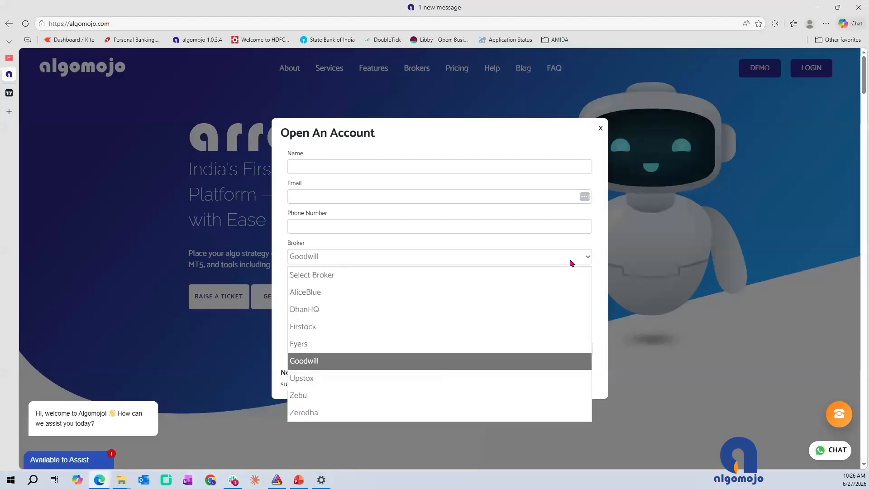
{"action": "left_click", "coordinate": [707, 349]}
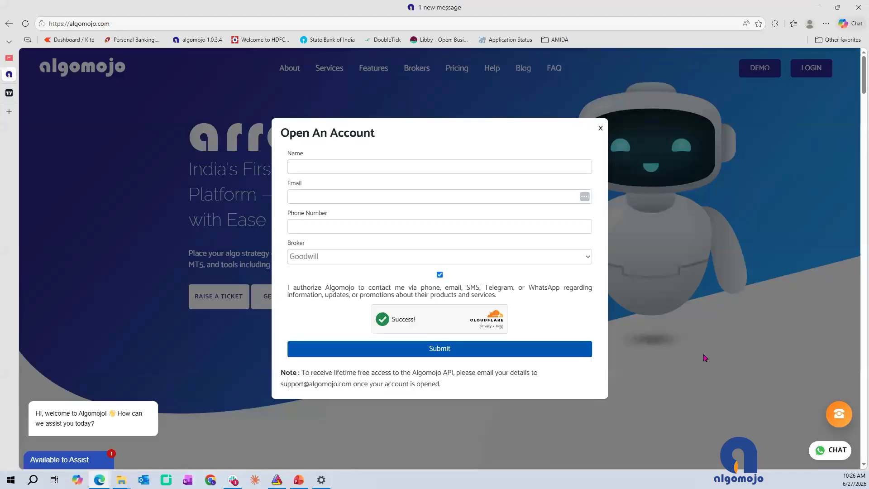
{"action": "left_click", "coordinate": [708, 346]}
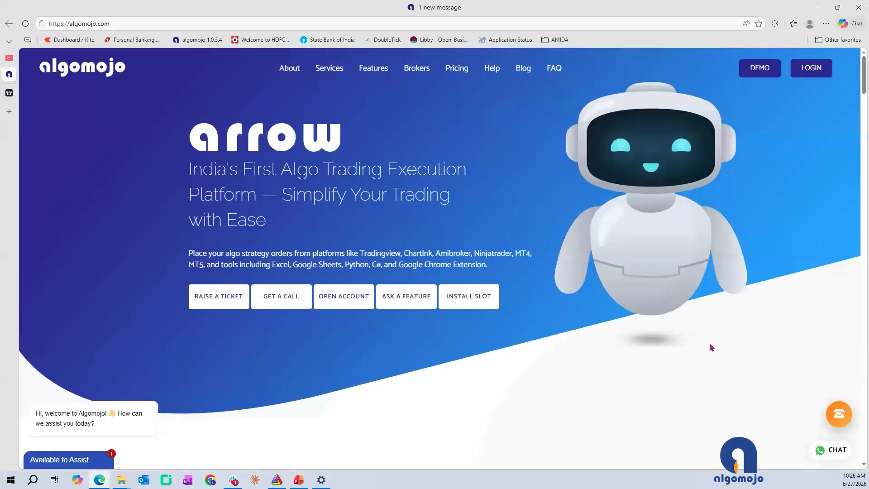
Open the platform's login page, select TRADEJINI [CUBE PLUS] as the broker, and continue to the broker's sign-in with the prefilled client ID
{"action": "left_click", "coordinate": [813, 68]}
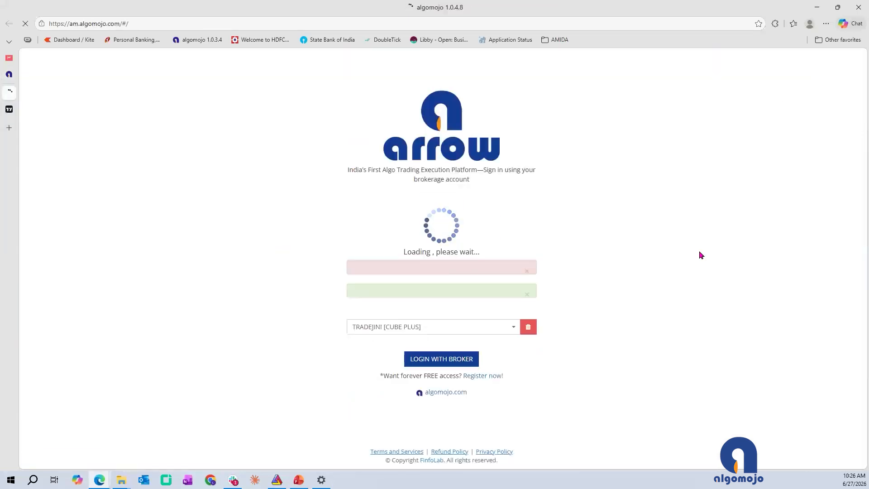
{"action": "left_click", "coordinate": [512, 277]}
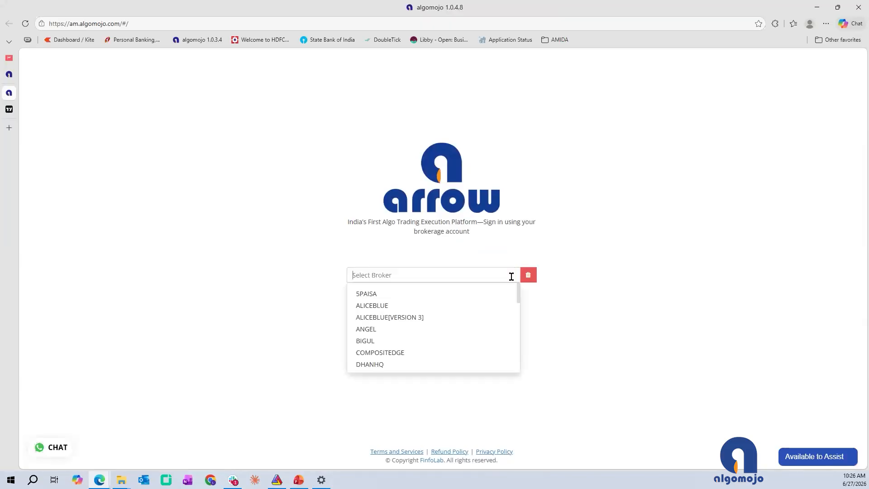
{"action": "scroll", "coordinate": [499, 311], "scroll_direction": "down", "scroll_amount": 4}
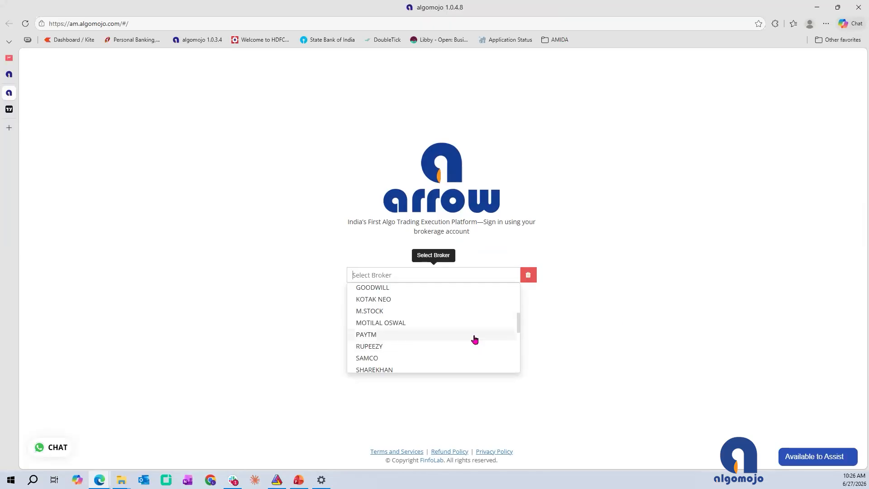
{"action": "type", "text": "tr"}
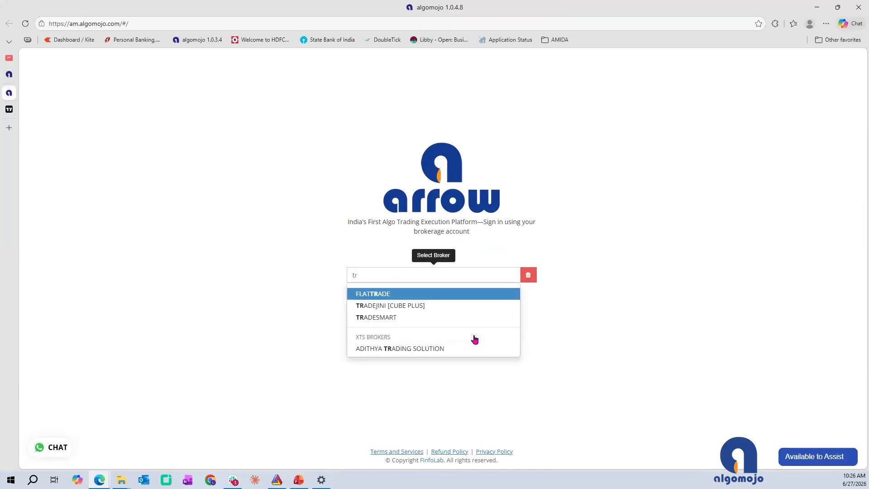
{"action": "left_click", "coordinate": [381, 306]}
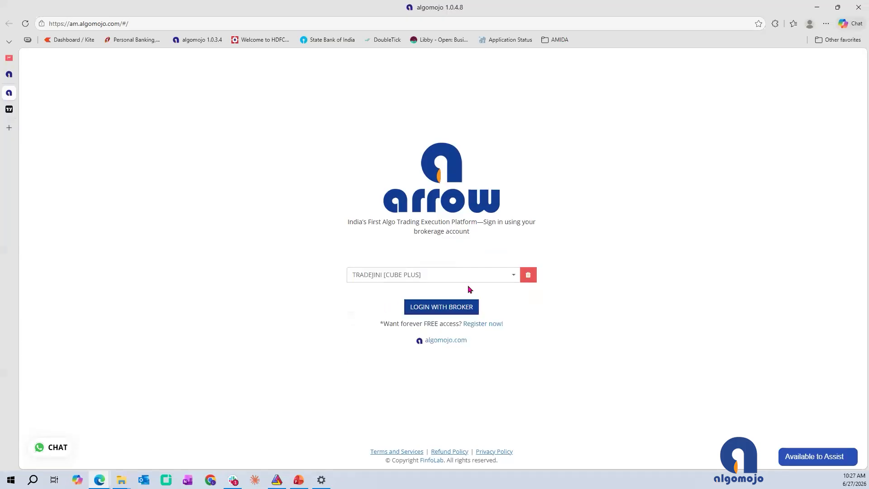
{"action": "left_click", "coordinate": [458, 310]}
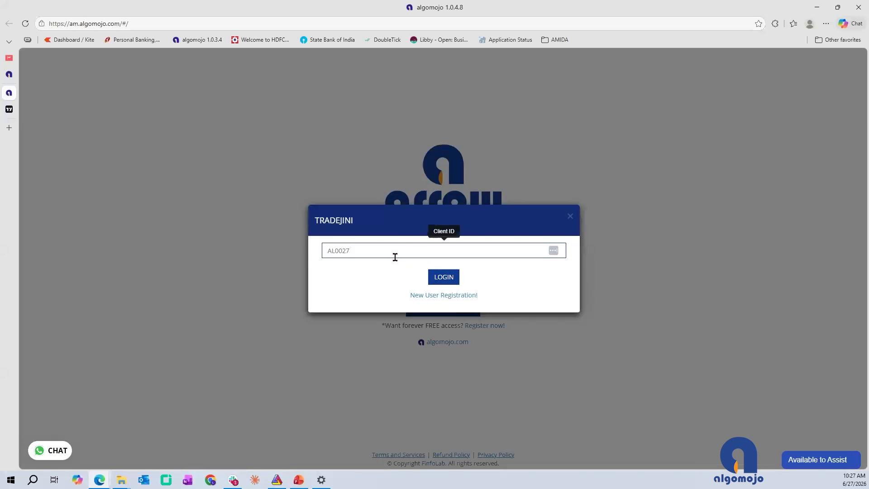
{"action": "left_click", "coordinate": [458, 278]}
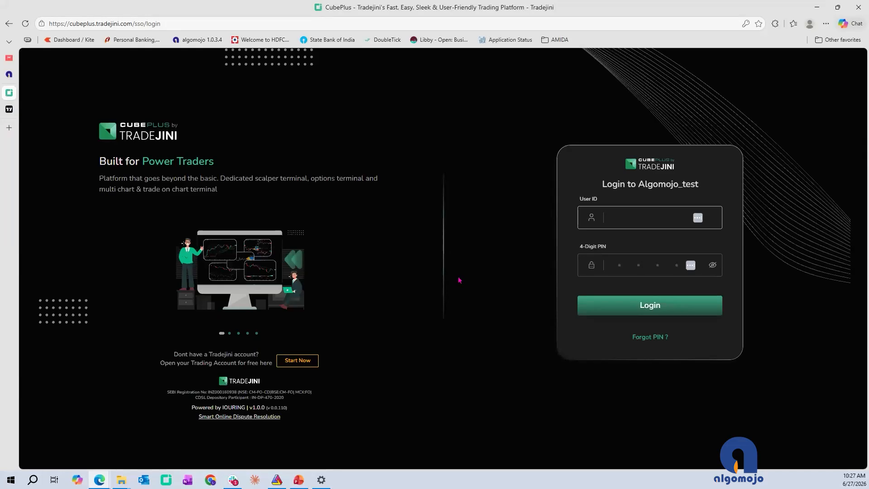
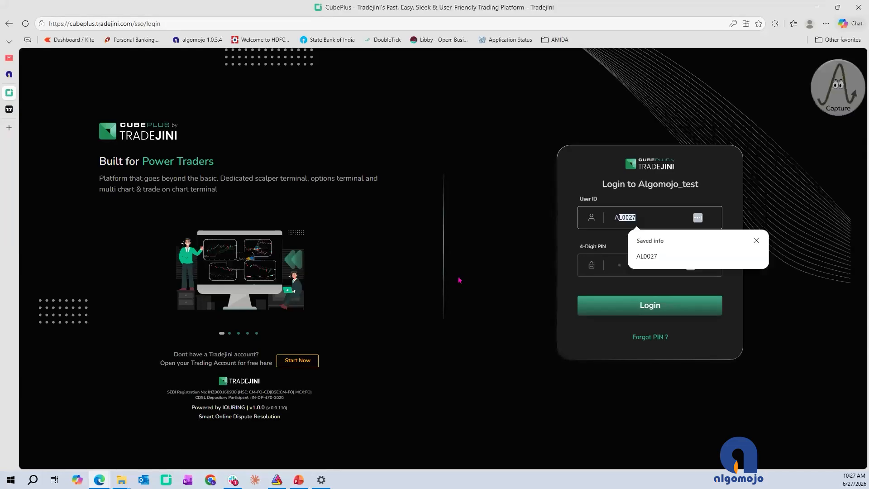
Try to sign in to Tradejini with the user ID and the 4-digit PIN
{"action": "key", "text": "Tab"}
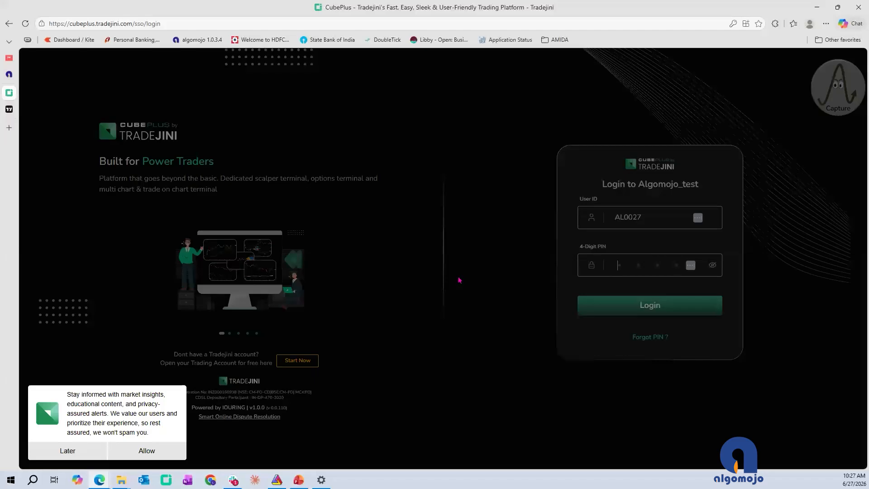
{"action": "left_click", "coordinate": [627, 264]}
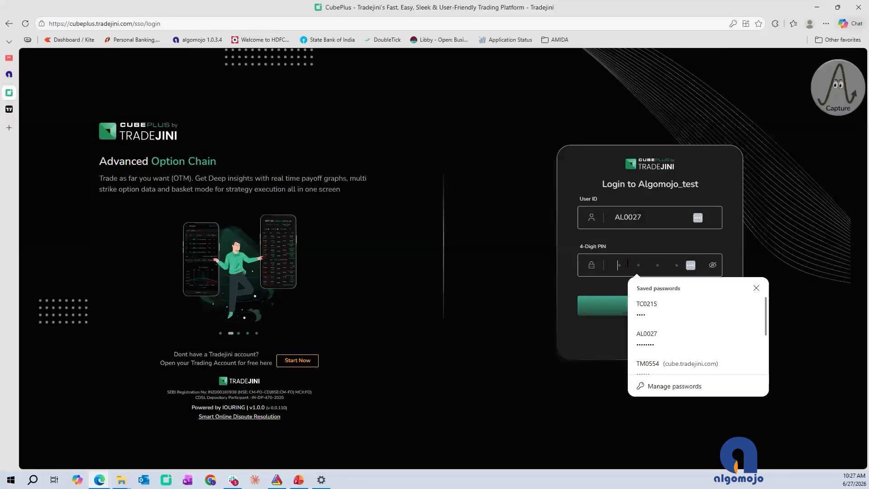
{"action": "type", "text": "****"}
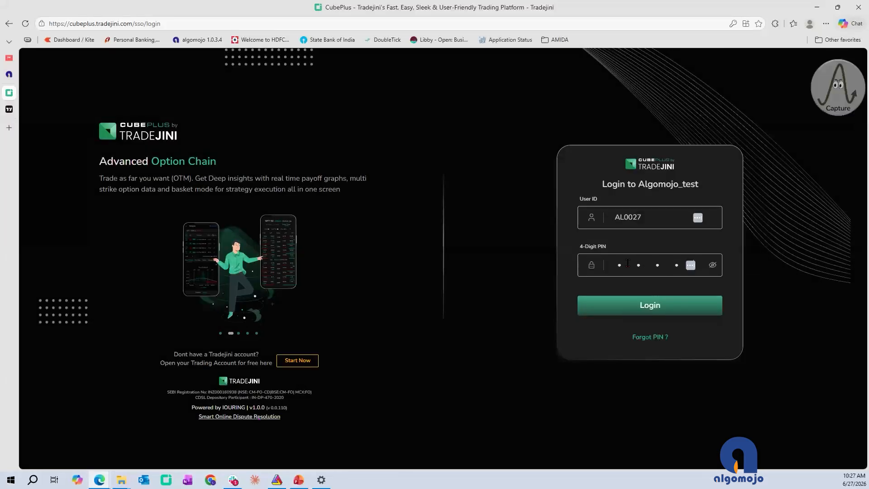
{"action": "left_click", "coordinate": [655, 305]}
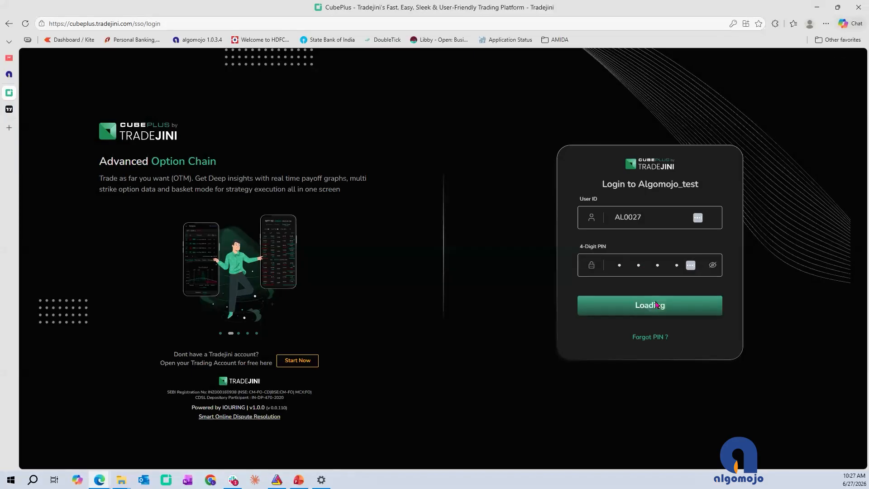
Start the forgotten-PIN request, decline updating the saved browser password, and enter the account's user ID and PAN
{"action": "left_click", "coordinate": [654, 339]}
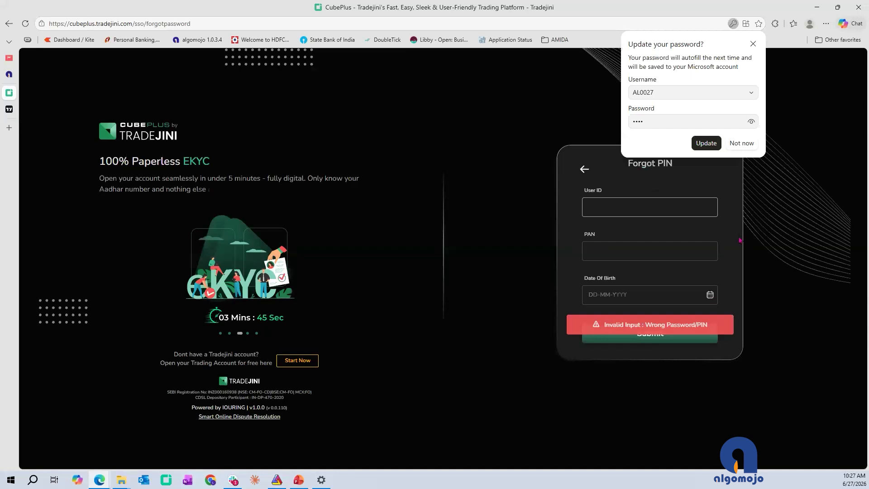
{"action": "left_click", "coordinate": [743, 143]}
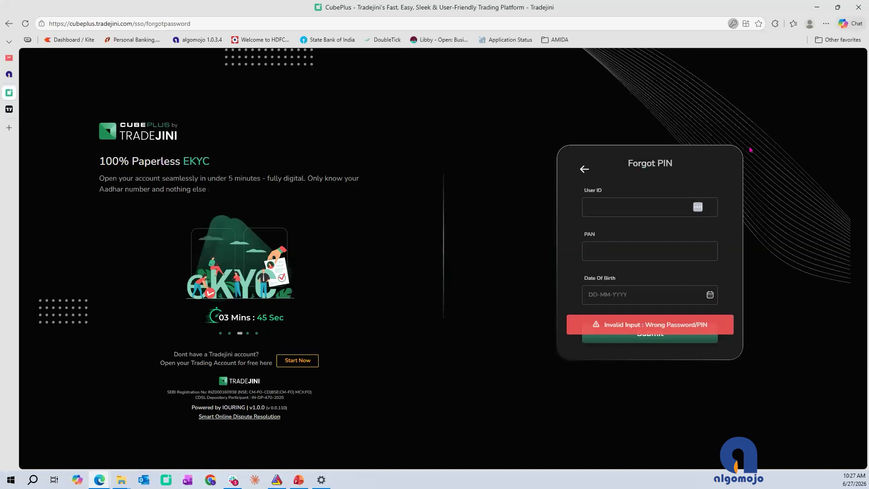
{"action": "left_click", "coordinate": [650, 213]}
{"action": "left_click", "coordinate": [627, 247]}
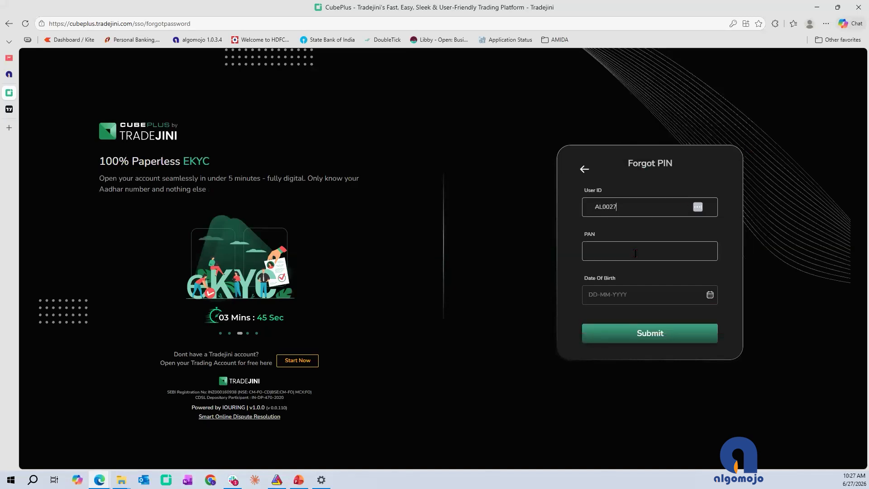
{"action": "left_click", "coordinate": [635, 253]}
Enter the account holder's date of birth, submit the forgotten-PIN request, and return to the broker login
{"action": "left_click", "coordinate": [611, 302]}
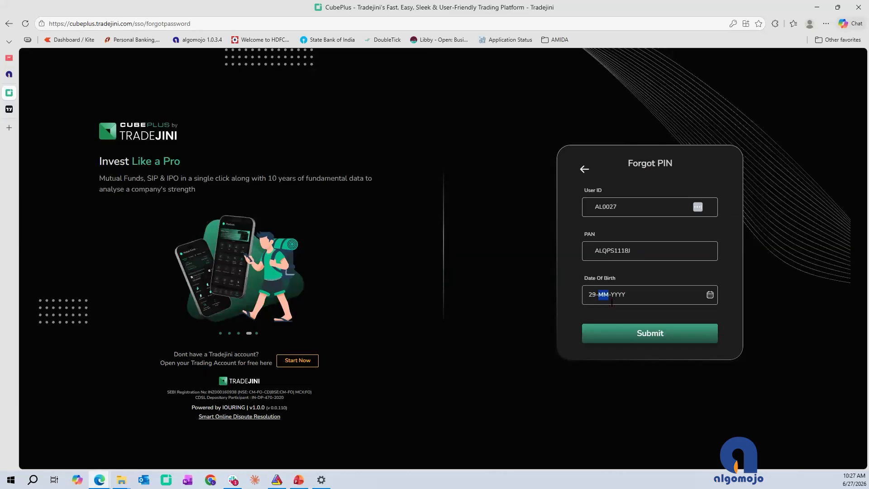
{"action": "left_click", "coordinate": [668, 333]}
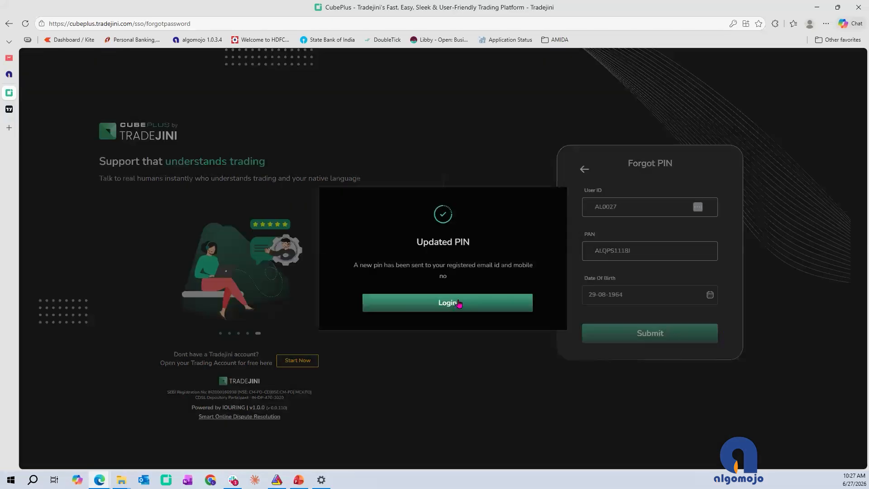
{"action": "left_click", "coordinate": [458, 303]}
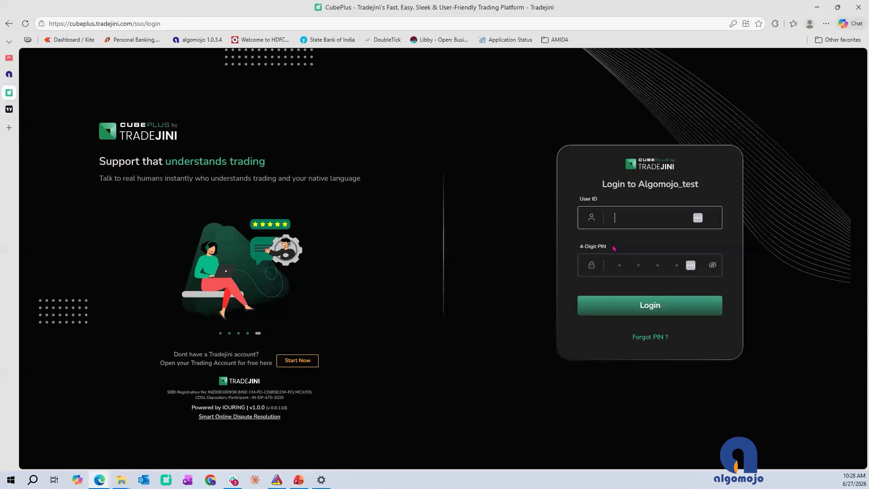
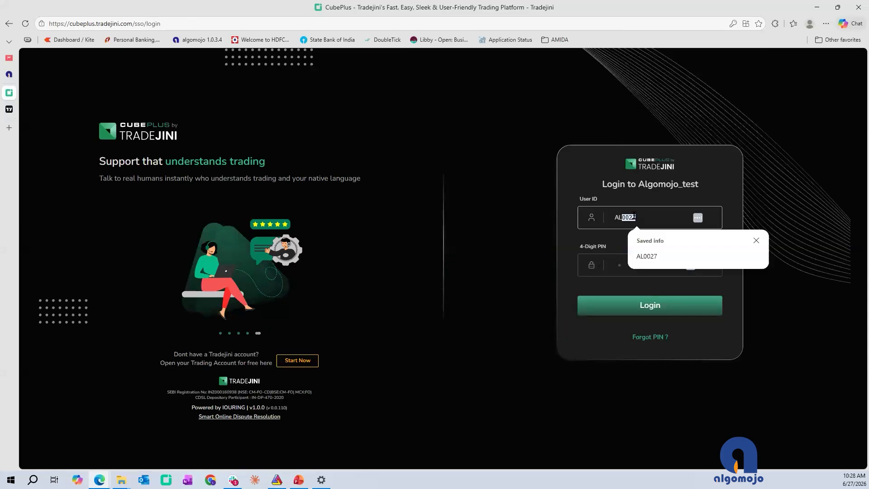
Submit the Tradejini login with the user ID and the newly issued 4-digit PIN
{"action": "key", "text": "Tab"}
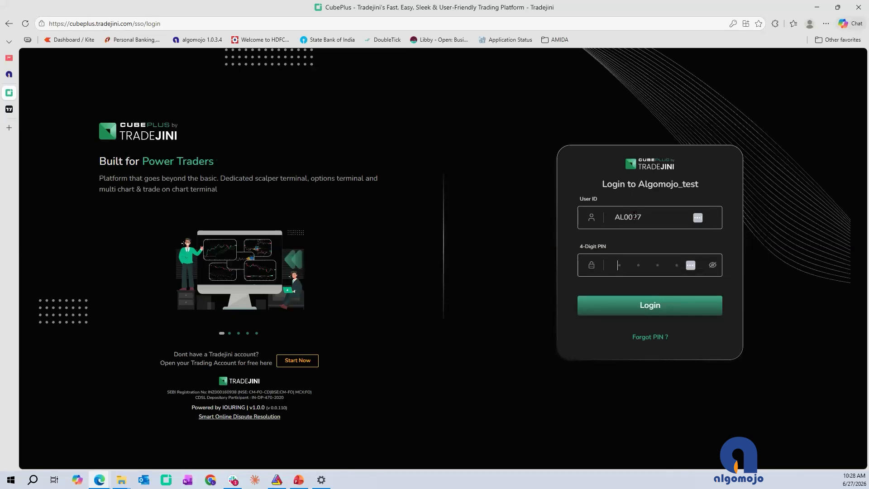
{"action": "type", "text": "••••"}
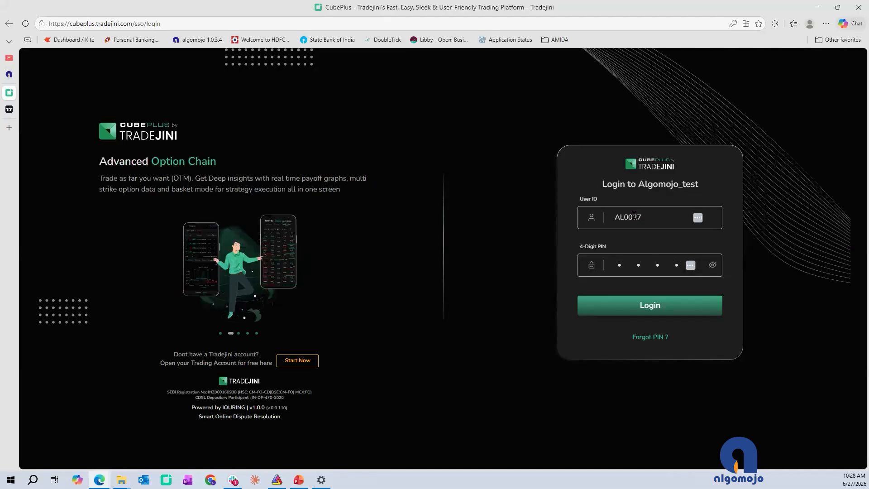
{"action": "left_click", "coordinate": [640, 309]}
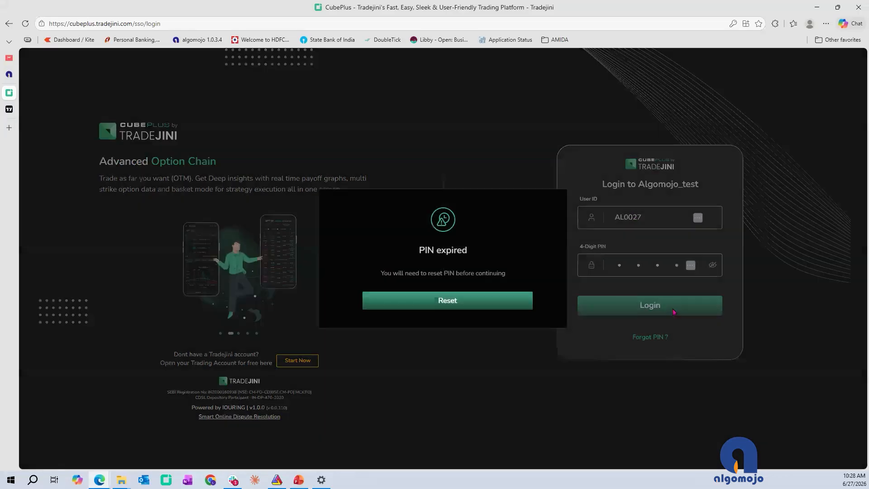
Open the PIN reset, decline the browser's password update, and try to submit the old PIN with a new PIN and its confirmation
{"action": "left_click", "coordinate": [440, 300]}
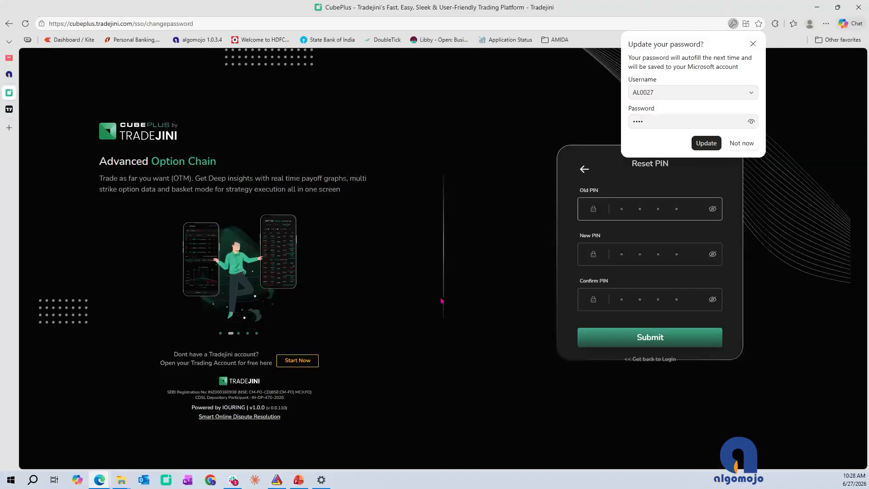
{"action": "left_click", "coordinate": [741, 143]}
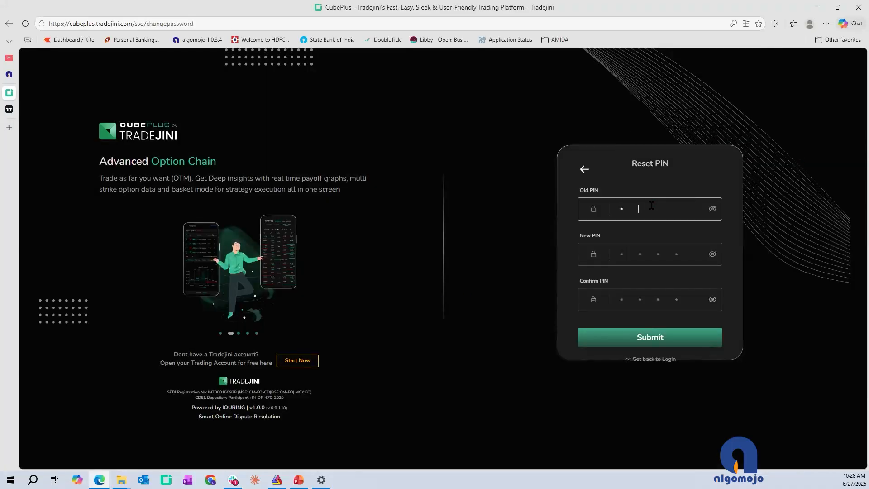
{"action": "type", "text": "0"}
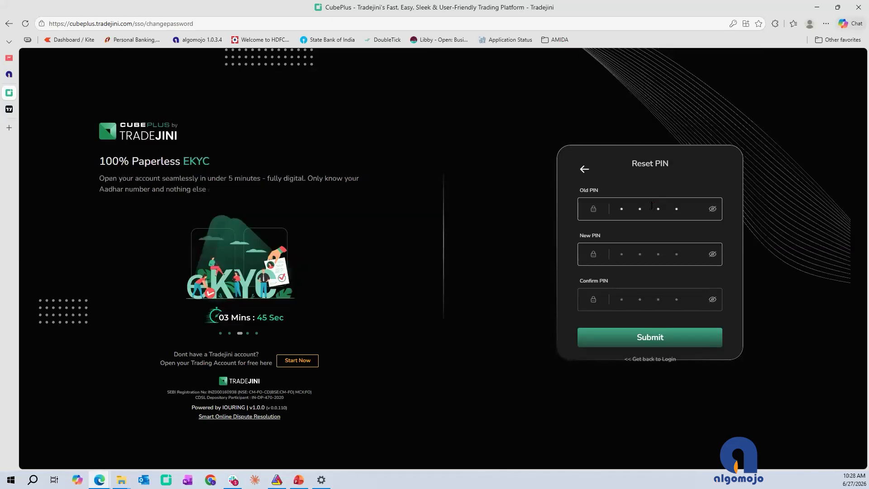
{"action": "key", "text": "Tab"}
{"action": "type", "text": "••••"}
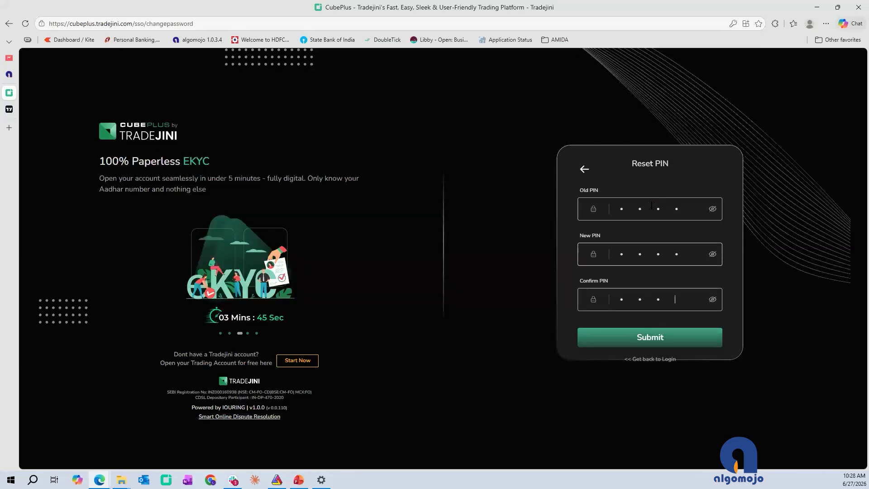
{"action": "left_click", "coordinate": [650, 340]}
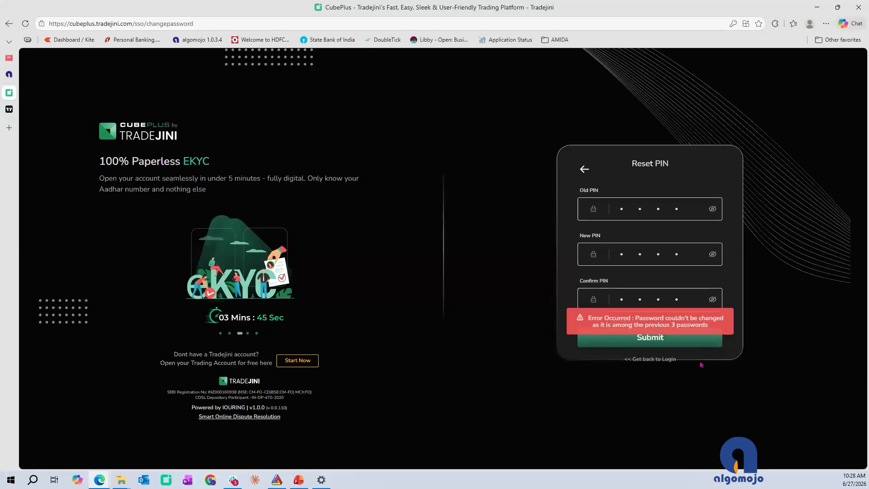
Try to submit the PIN reset with a different new PIN and a matching confirmation
{"action": "double_click", "coordinate": [682, 209]}
{"action": "type", "text": "1"}
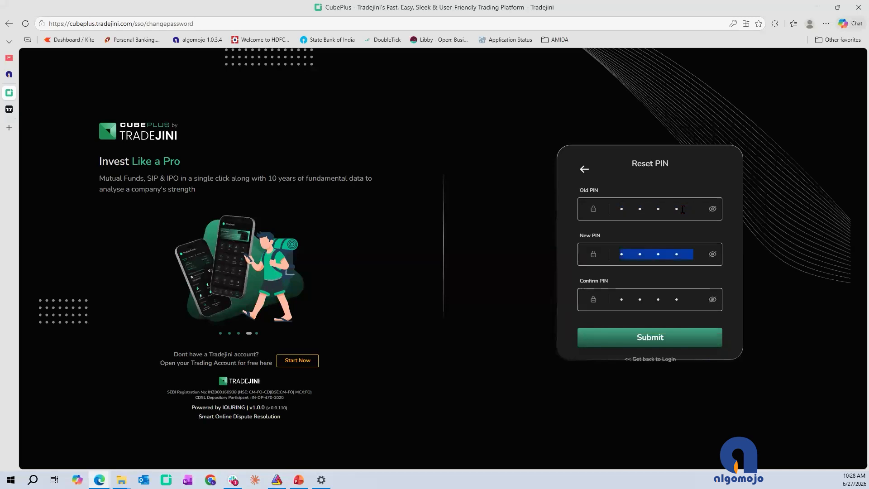
{"action": "type", "text": "•••"}
{"action": "key", "text": "Tab"}
{"action": "type", "text": "•••"}
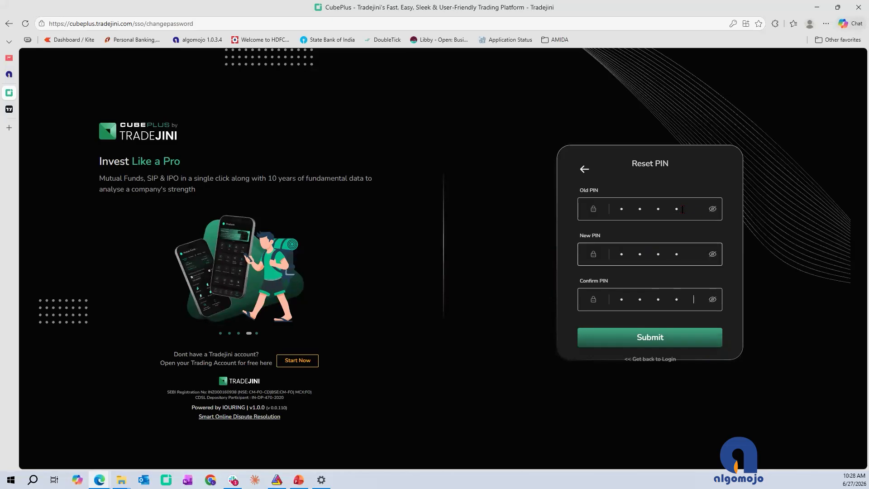
{"action": "left_click", "coordinate": [654, 336]}
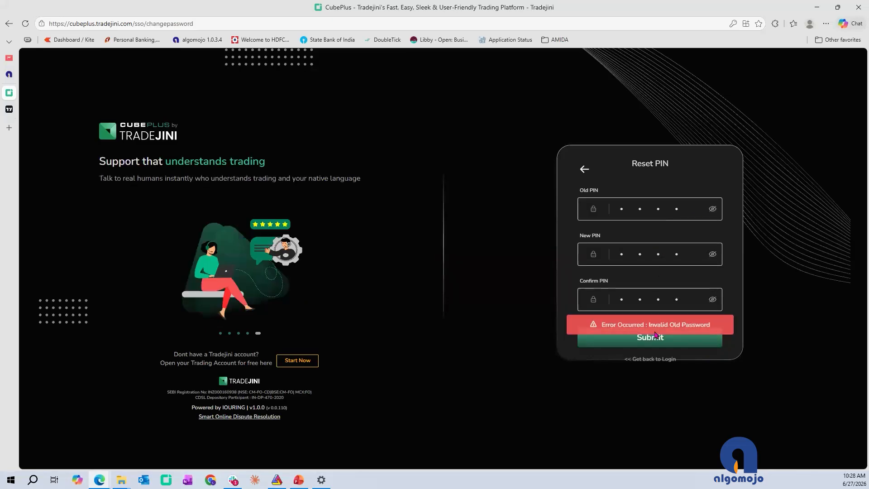
Re-enter the old PIN and the PIN confirmation, and try submitting the PIN reset again
{"action": "double_click", "coordinate": [695, 208]}
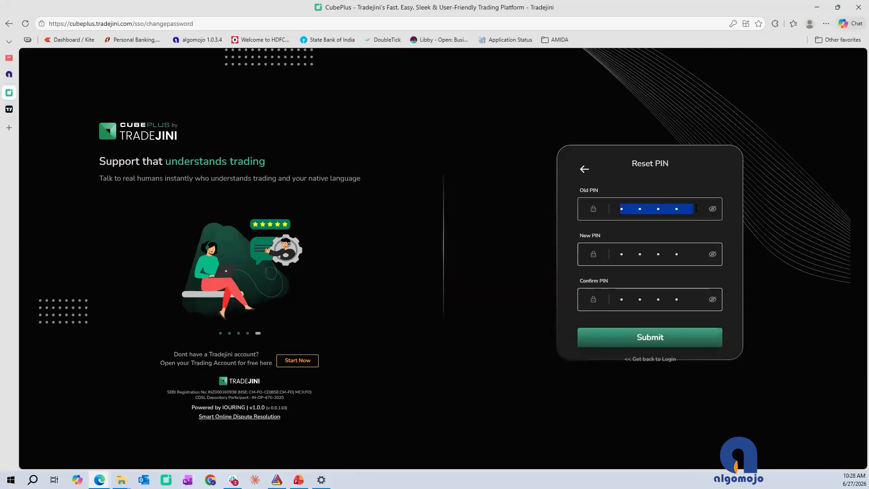
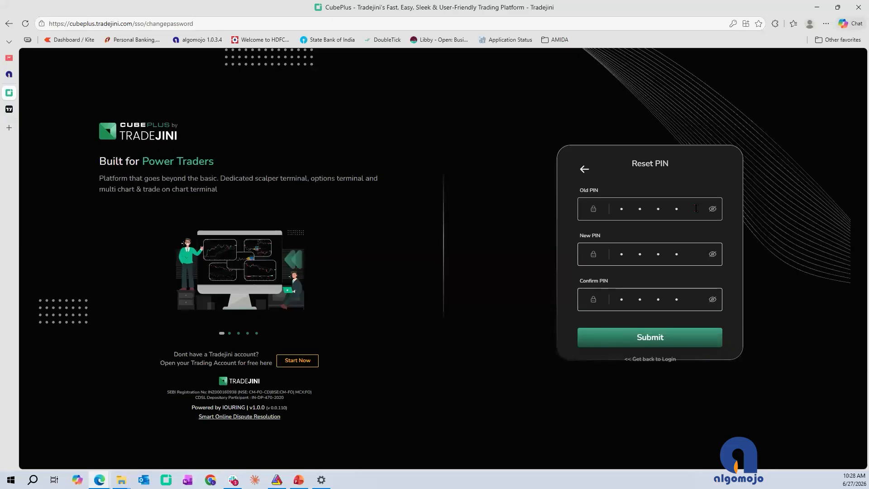
{"action": "double_click", "coordinate": [672, 248]}
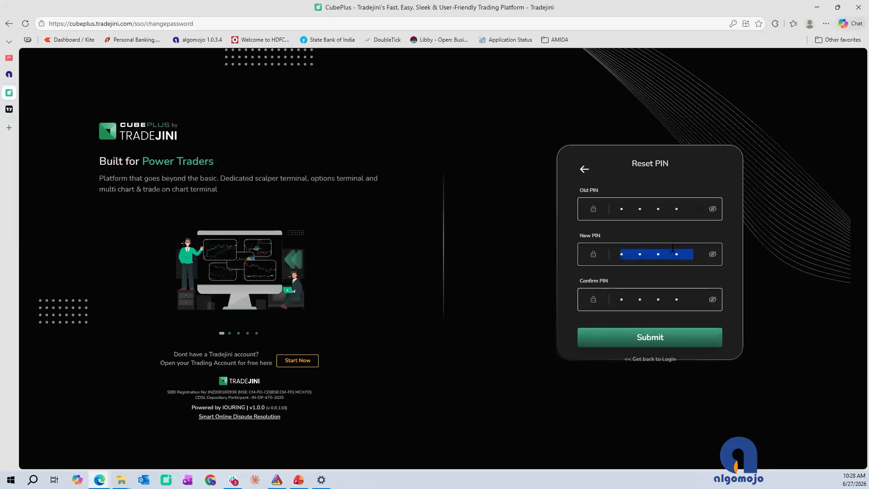
{"action": "left_click", "coordinate": [673, 248]}
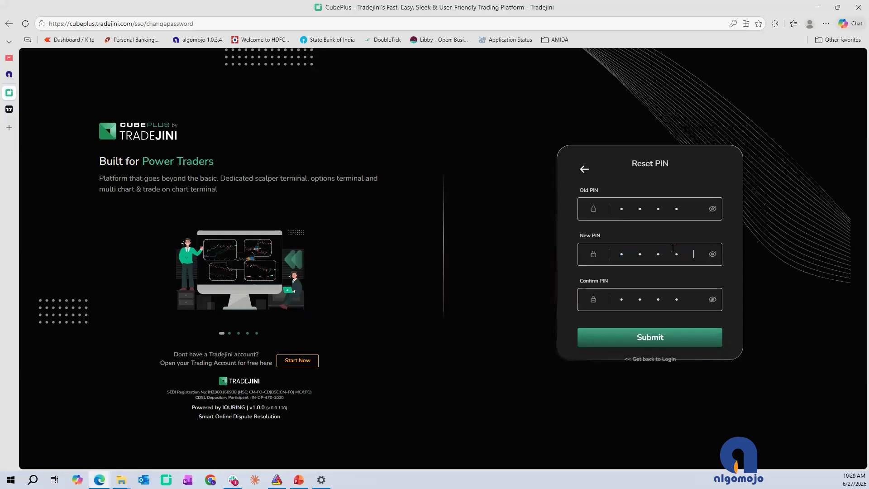
{"action": "key", "text": "Tab"}
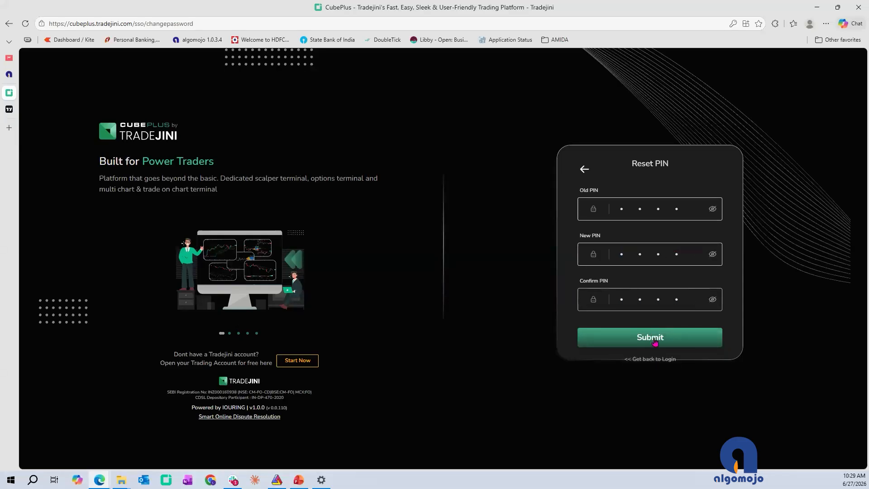
{"action": "left_click", "coordinate": [654, 341]}
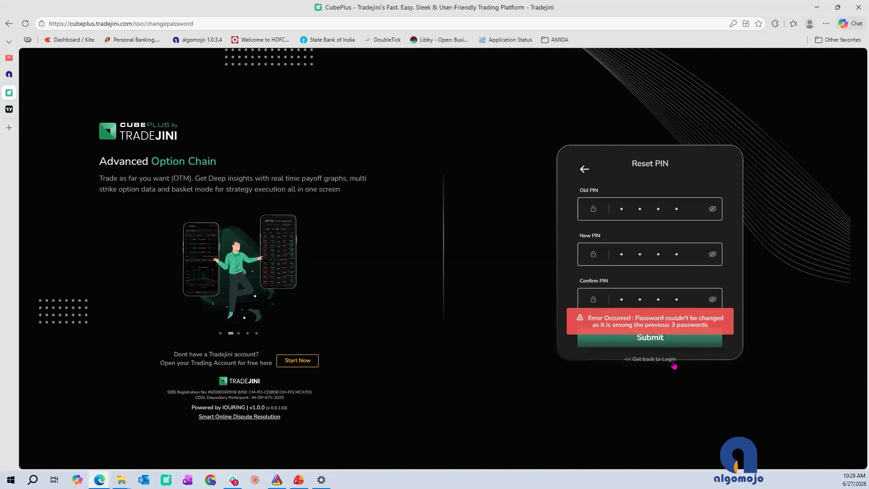
Return to the broker login, decline the browser's password update, and try to log in with the user ID and 4-digit PIN
{"action": "left_click", "coordinate": [665, 359]}
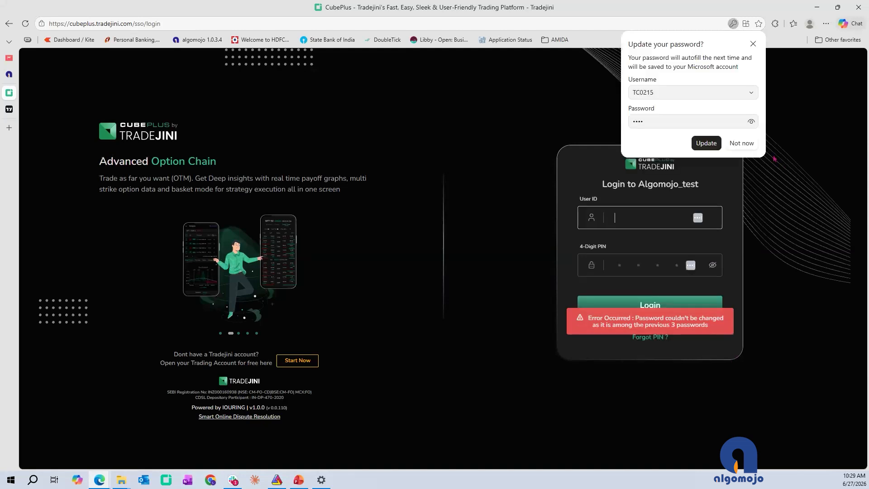
{"action": "left_click", "coordinate": [741, 141]}
{"action": "left_click", "coordinate": [634, 212]}
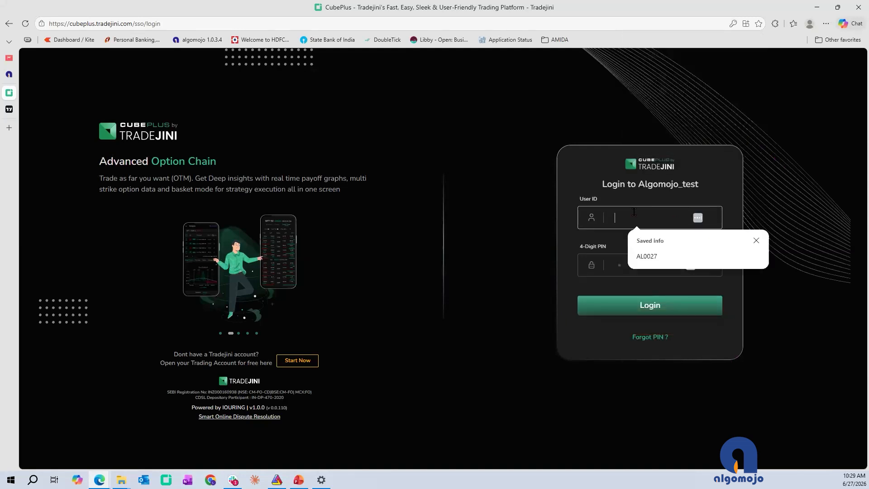
{"action": "left_click", "coordinate": [646, 257]}
{"action": "left_click", "coordinate": [665, 267]}
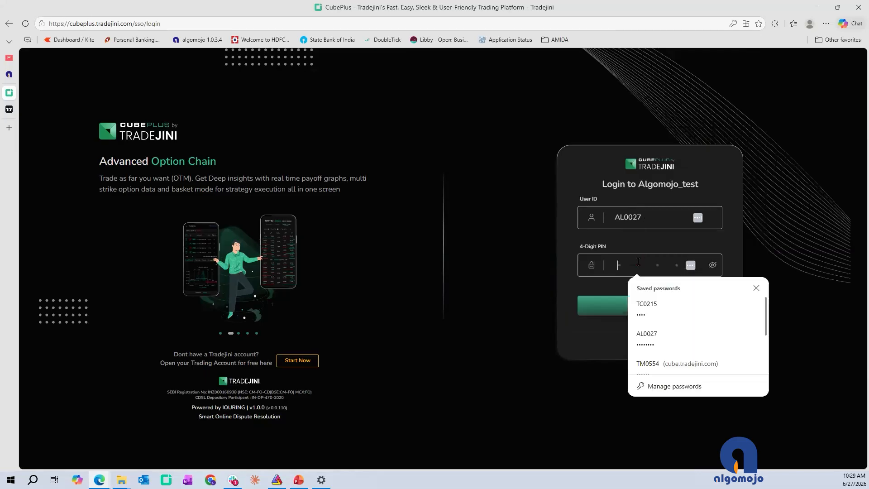
{"action": "type", "text": "****"}
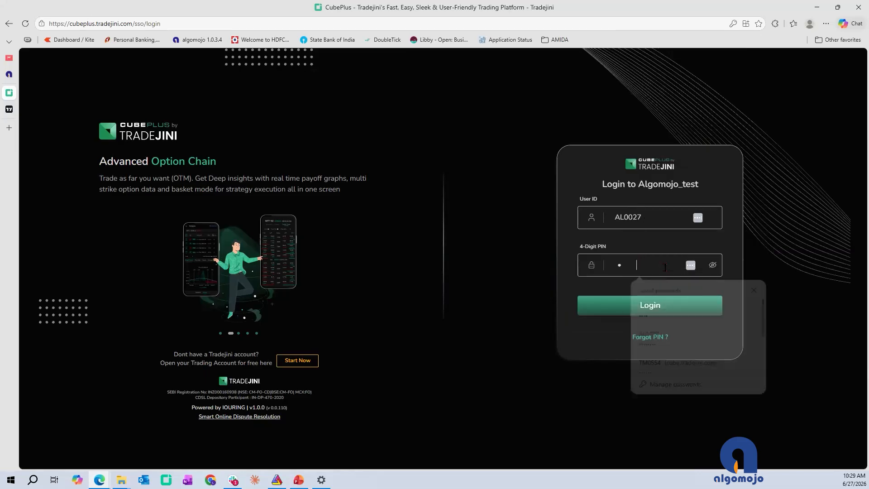
{"action": "left_click", "coordinate": [661, 300]}
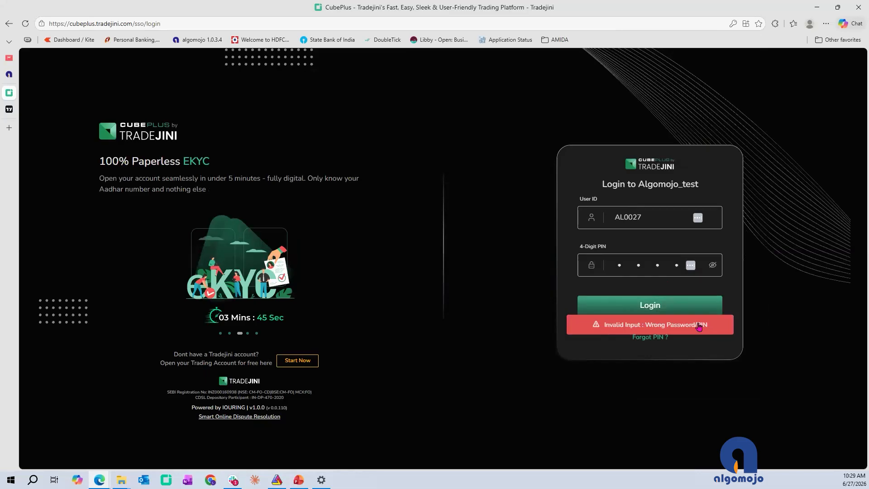
{"action": "left_click", "coordinate": [689, 266]}
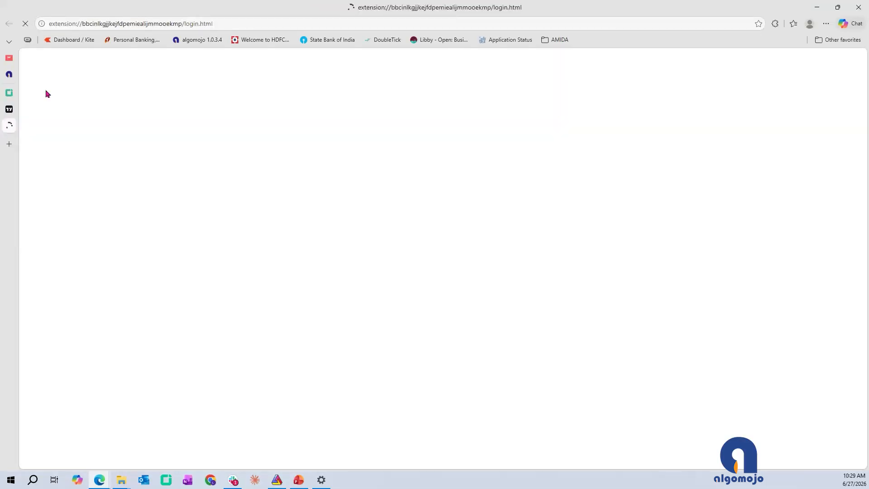
Restart the login from the Algomojo website with TRADEJINI [CUBE PLUS] as broker and the prefilled user ID
{"action": "mouse_move", "coordinate": [17, 108]}
{"action": "left_click", "coordinate": [18, 73]}
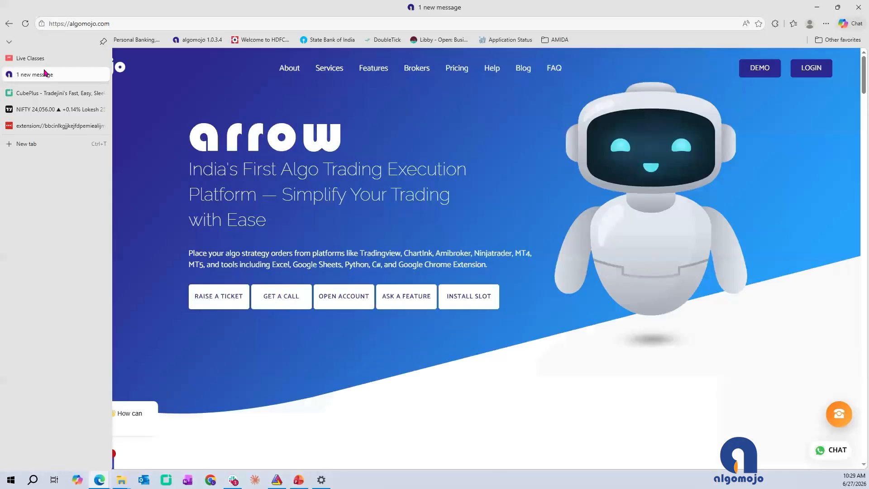
{"action": "left_click", "coordinate": [825, 69]}
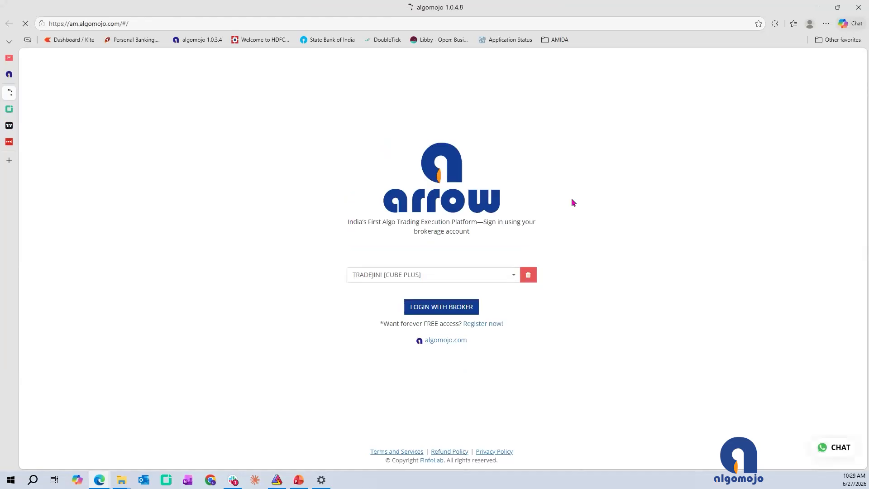
{"action": "left_click", "coordinate": [455, 307]}
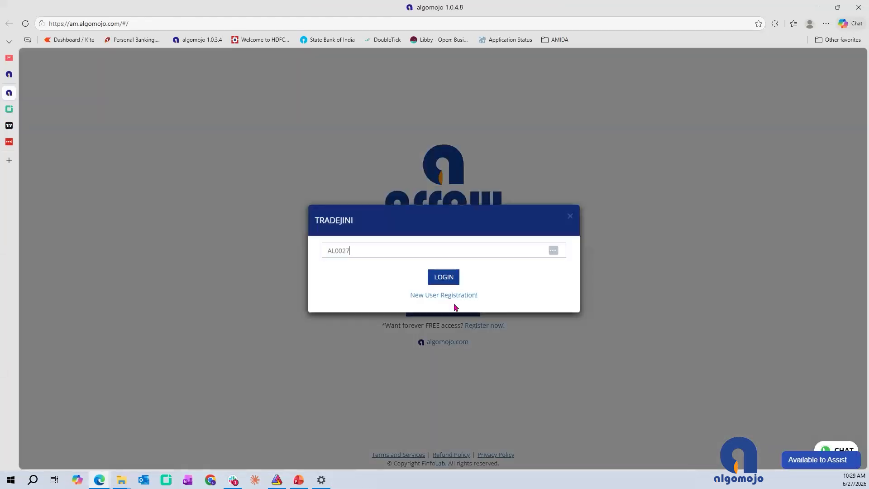
{"action": "left_click", "coordinate": [453, 284]}
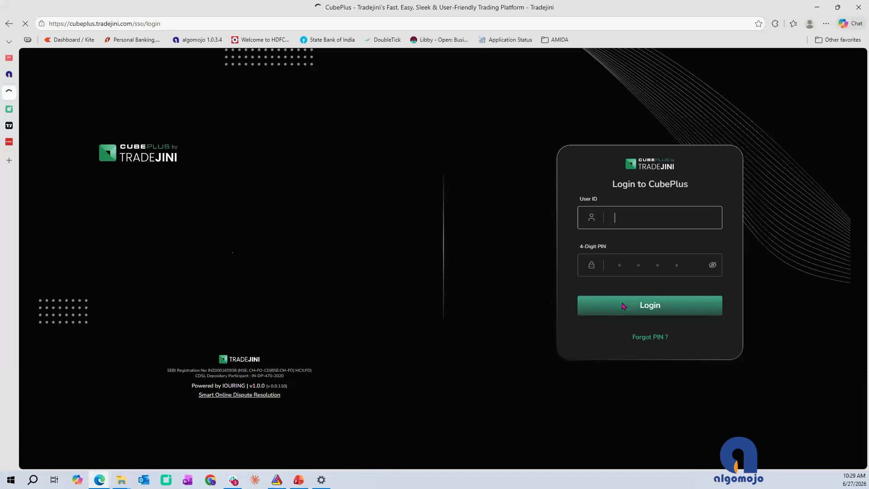
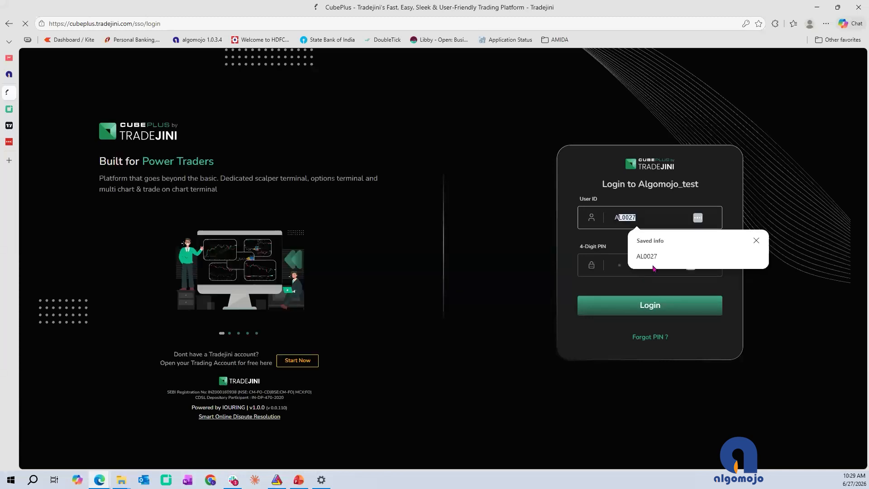
Fill in the user ID and the 4-digit PIN on the reopened broker login and try to log in
{"action": "left_click", "coordinate": [659, 256]}
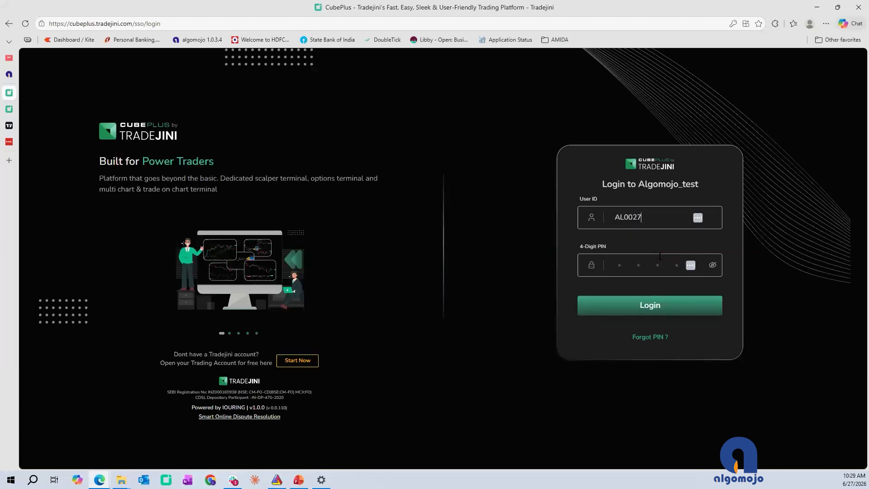
{"action": "type", "text": "2"}
{"action": "key", "text": "BackSpace"}
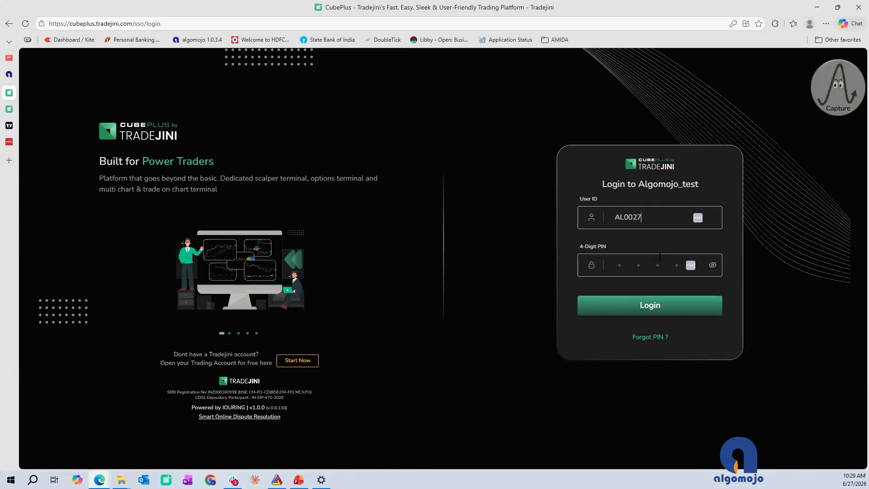
{"action": "left_click", "coordinate": [659, 256]}
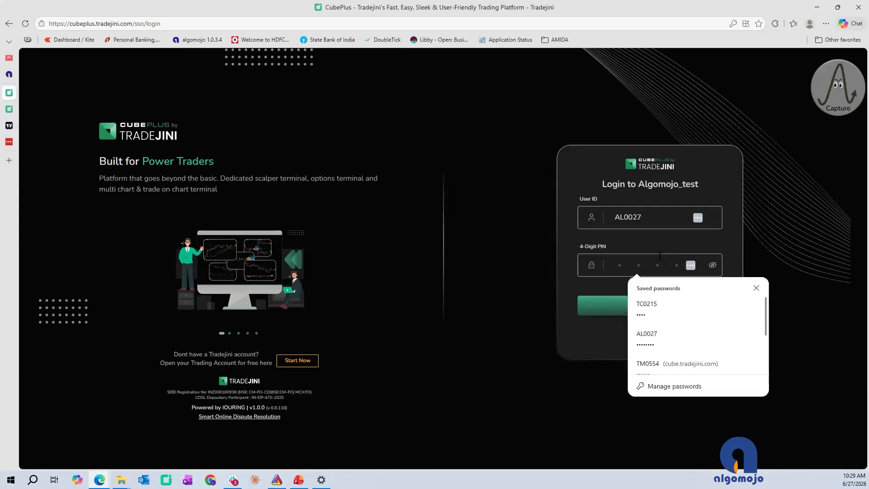
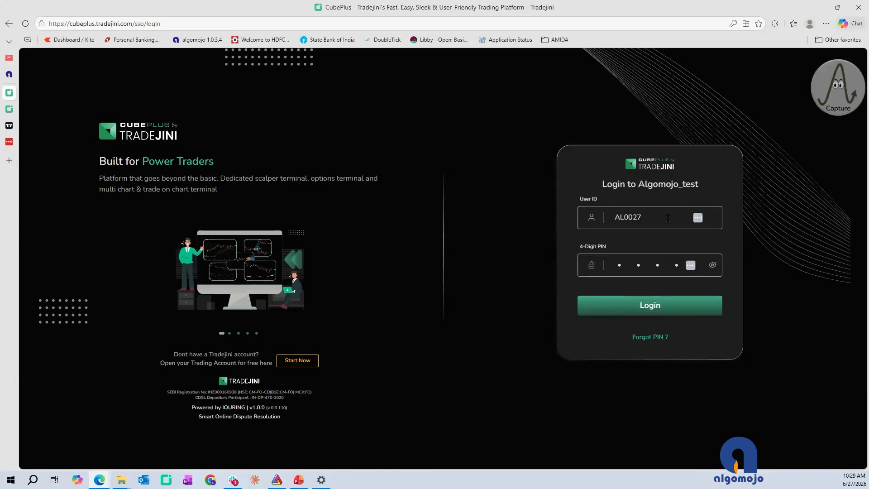
{"action": "left_click", "coordinate": [658, 304]}
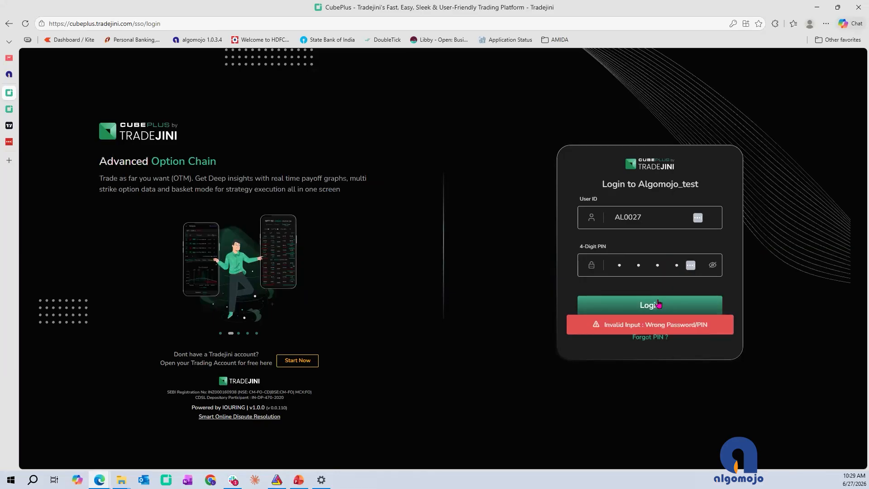
Open another forgotten-PIN request and fill in the account's user ID and PAN
{"action": "double_click", "coordinate": [635, 267]}
{"action": "left_click", "coordinate": [650, 336]}
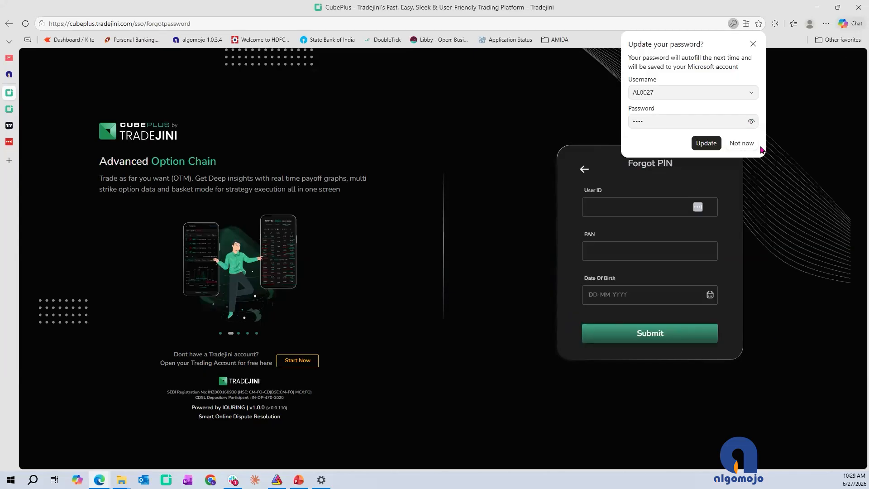
{"action": "left_click", "coordinate": [649, 207]}
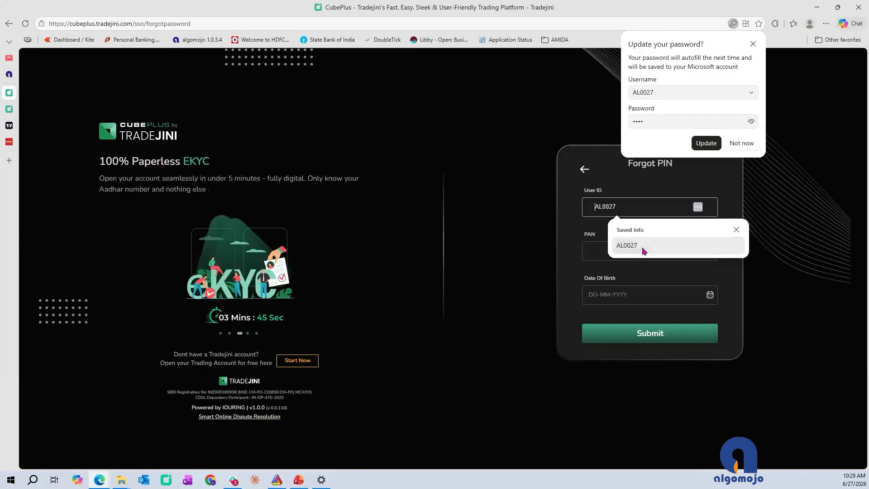
{"action": "left_click", "coordinate": [641, 246]}
{"action": "left_click", "coordinate": [635, 249]}
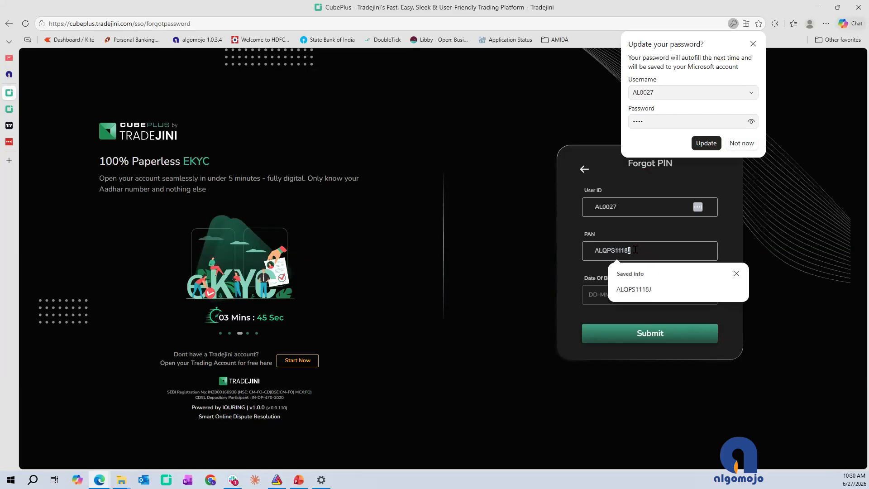
{"action": "key", "text": "Tab"}
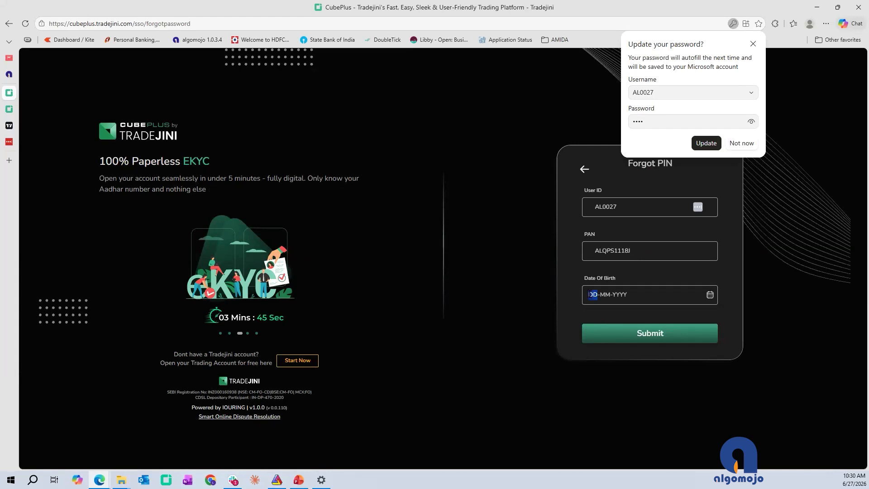
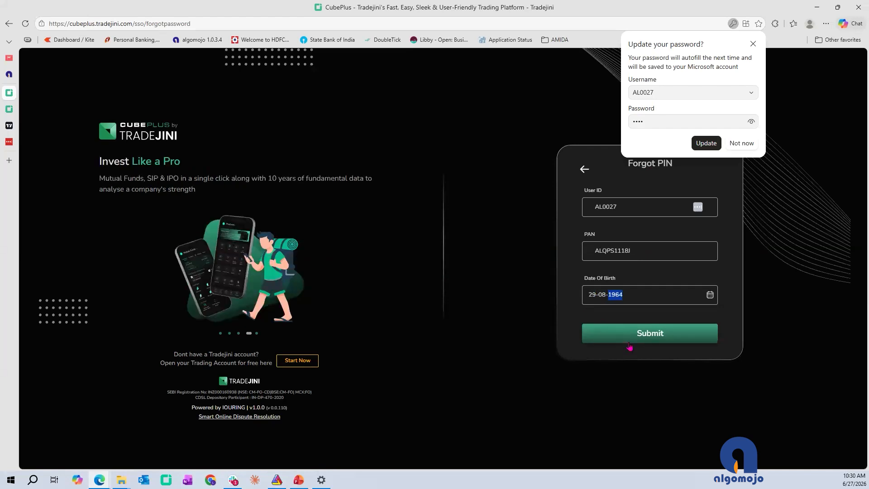
Enter the account holder's date of birth, submit the forgotten-PIN request, and go back to the login form
{"action": "left_click", "coordinate": [630, 346]}
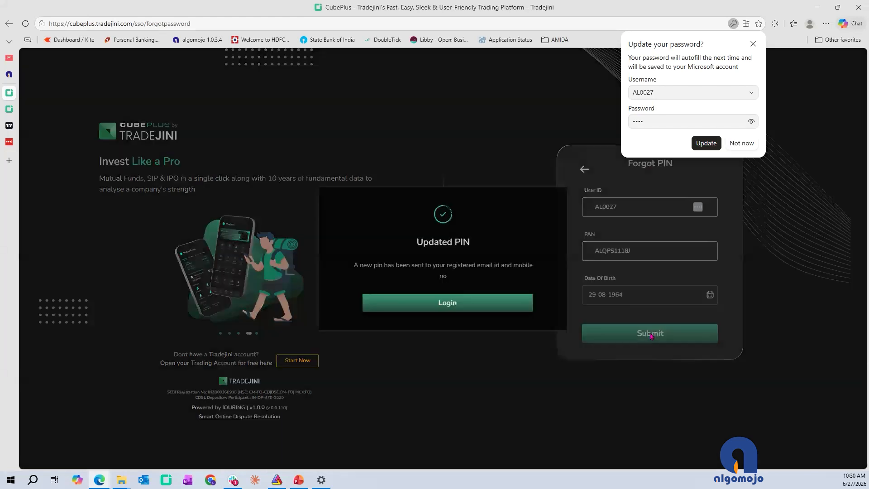
{"action": "left_click", "coordinate": [484, 303]}
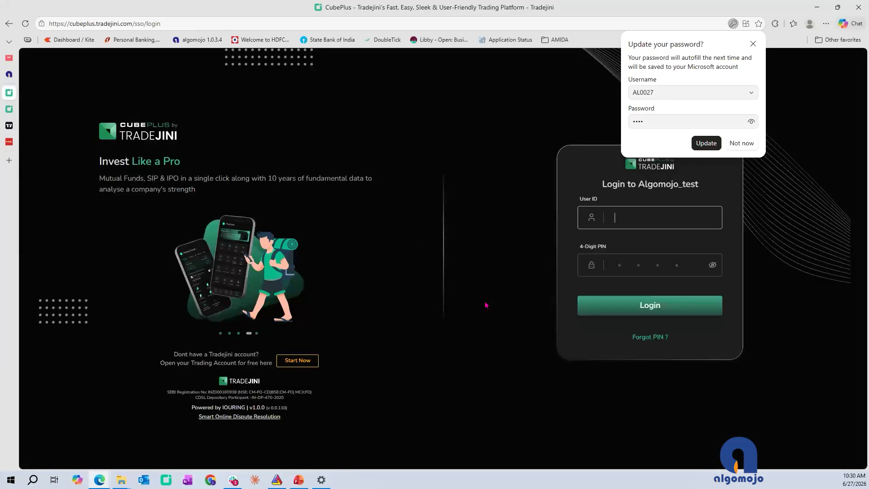
Fill in the account's user ID and the 4-digit PIN on the broker login and submit it
{"action": "left_click", "coordinate": [613, 212]}
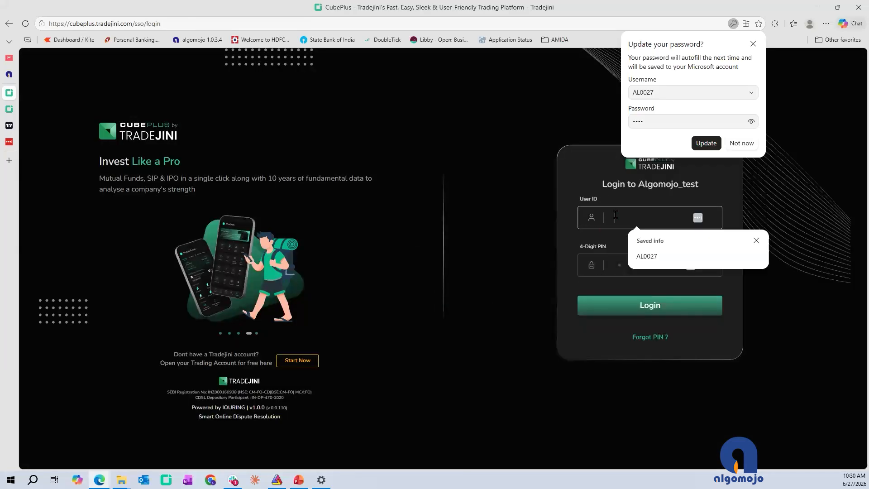
{"action": "left_click", "coordinate": [653, 254]}
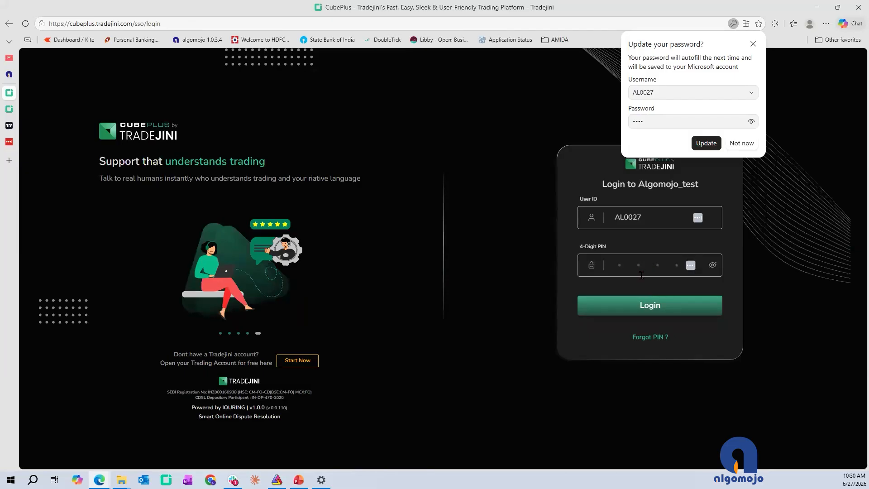
{"action": "left_click", "coordinate": [638, 267]}
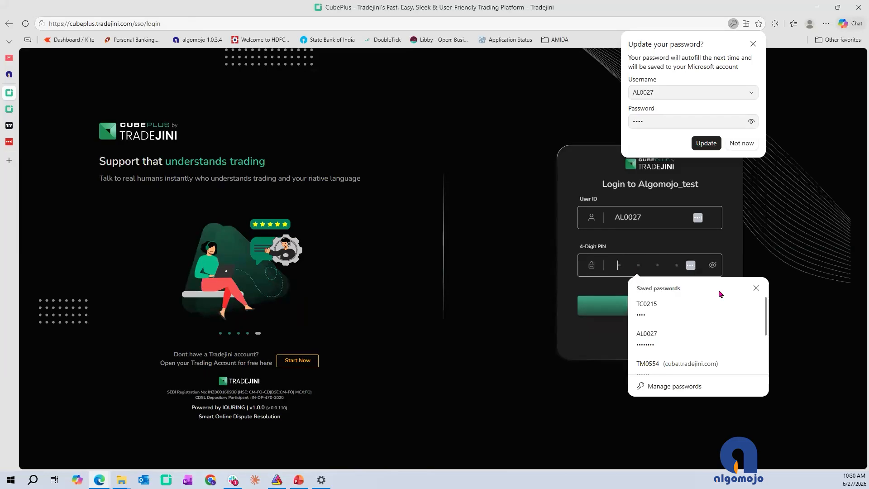
{"action": "type", "text": "•••"}
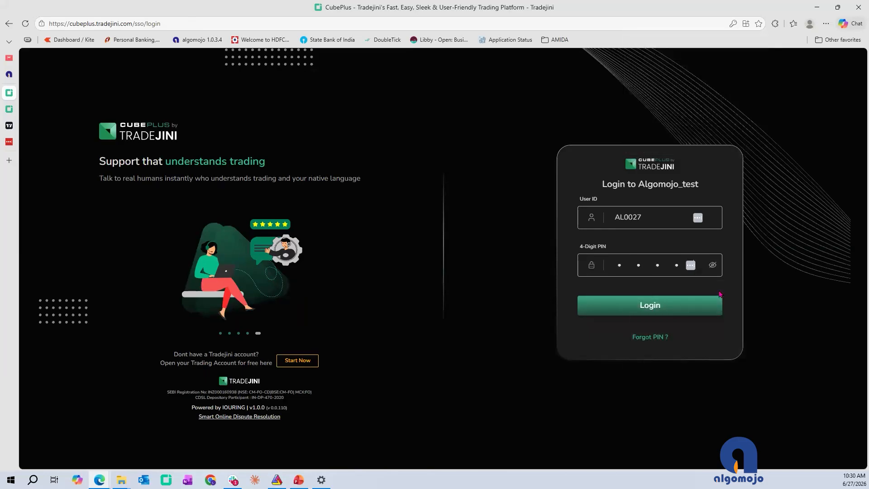
{"action": "left_click", "coordinate": [661, 306]}
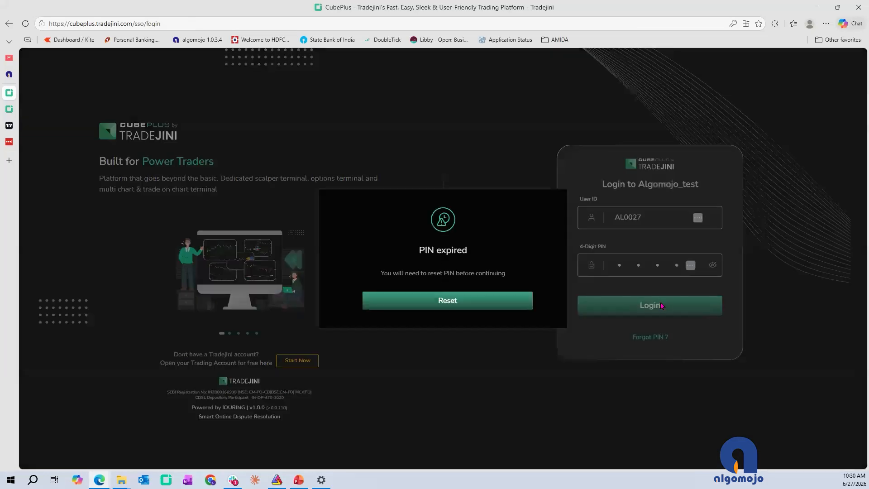
Reset the expired PIN by entering the old PIN, then the new PIN with its confirmation, without saving the password in the browser
{"action": "left_click", "coordinate": [482, 303]}
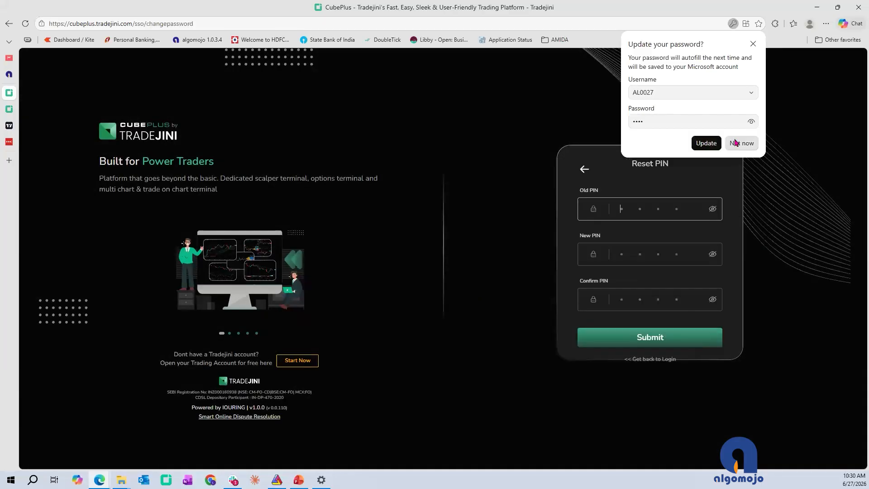
{"action": "left_click", "coordinate": [742, 142]}
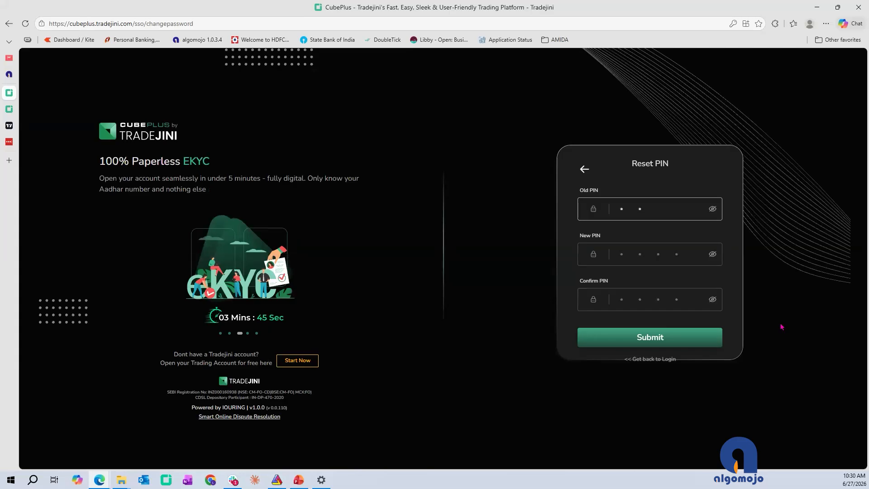
{"action": "type", "text": "•"}
{"action": "left_click", "coordinate": [637, 255]}
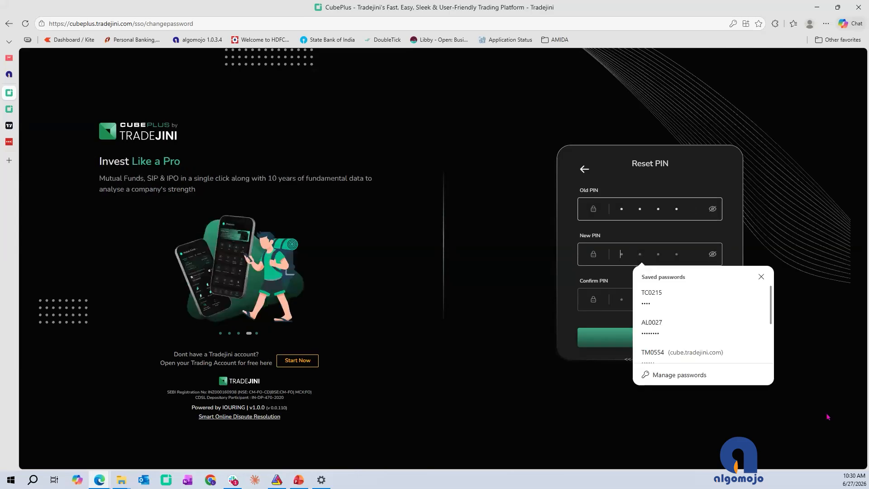
{"action": "type", "text": "••"}
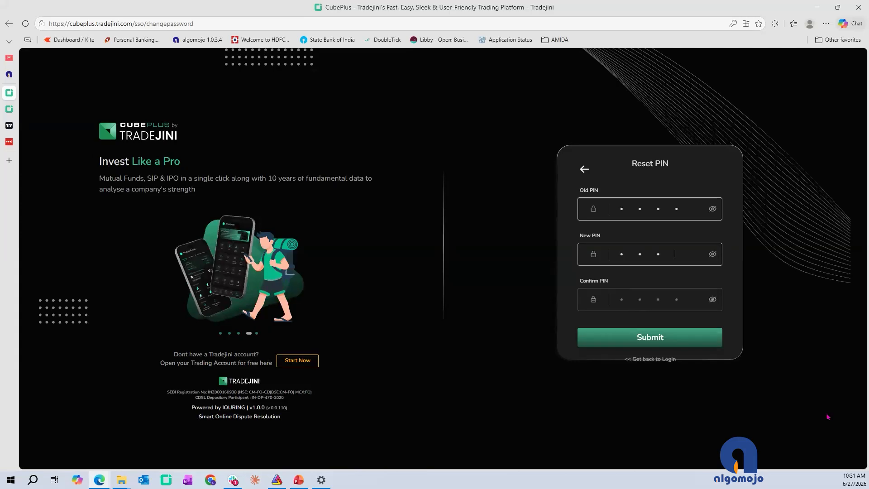
{"action": "key", "text": "Tab"}
{"action": "type", "text": "••••"}
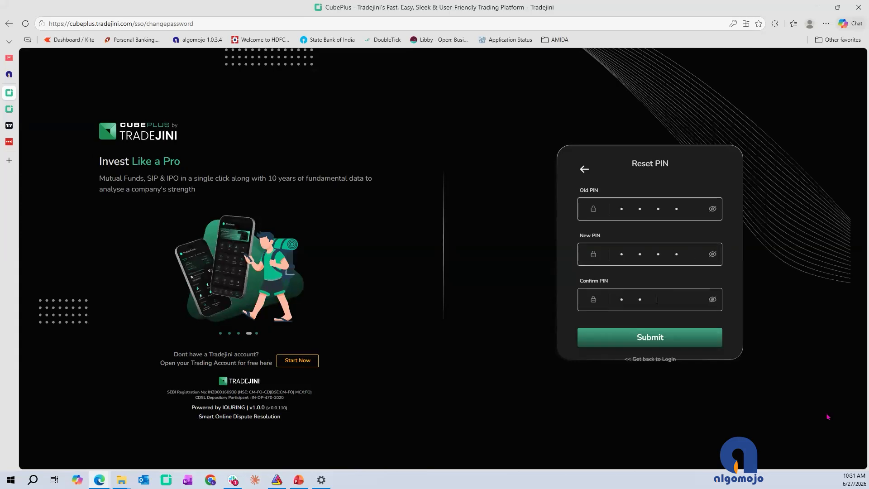
{"action": "key", "text": "Return"}
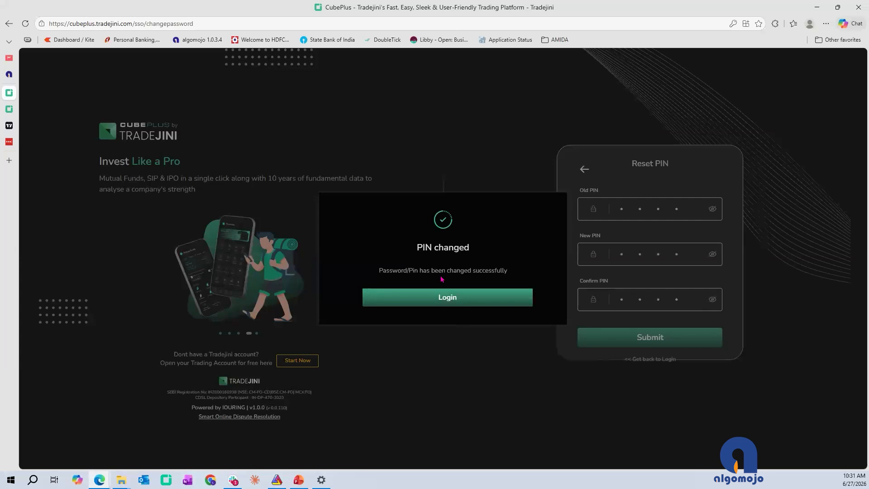
Return to the broker login, sign in with the user ID and 4-digit PIN, and update the password saved in the browser
{"action": "left_click", "coordinate": [443, 304]}
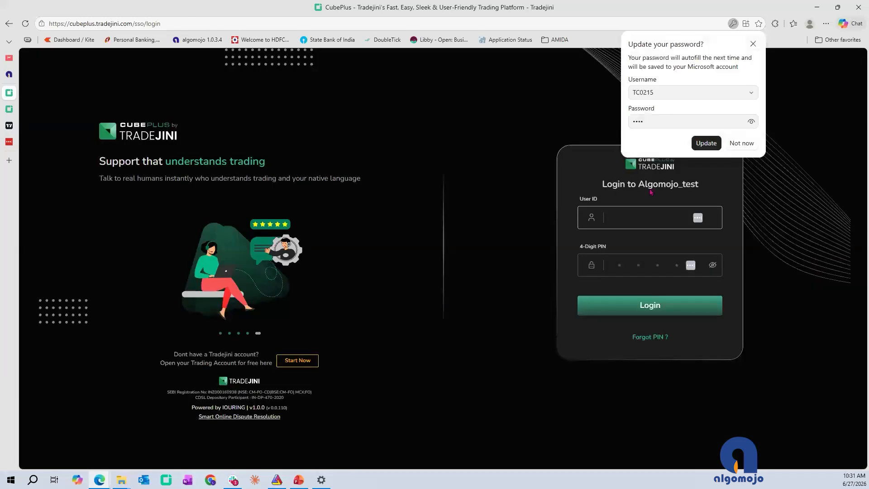
{"action": "left_click", "coordinate": [741, 143]}
{"action": "left_click", "coordinate": [641, 215]}
{"action": "left_click", "coordinate": [653, 256]}
{"action": "left_click", "coordinate": [670, 266]}
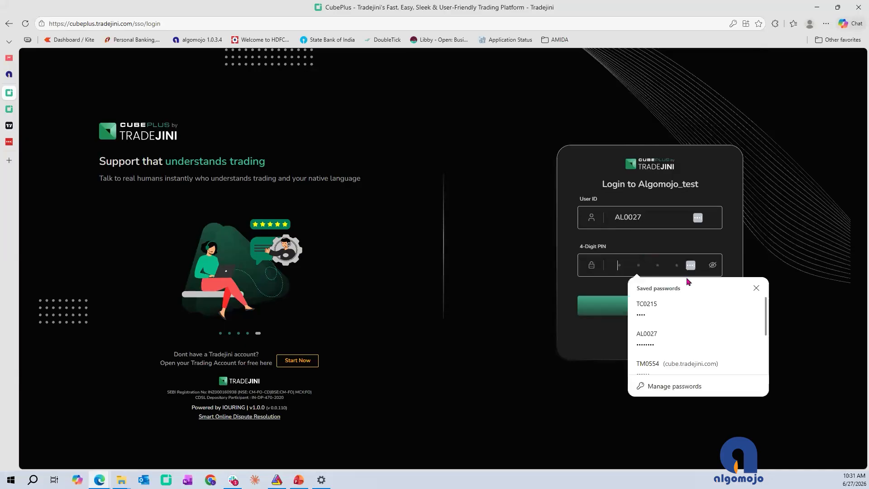
{"action": "type", "text": "****"}
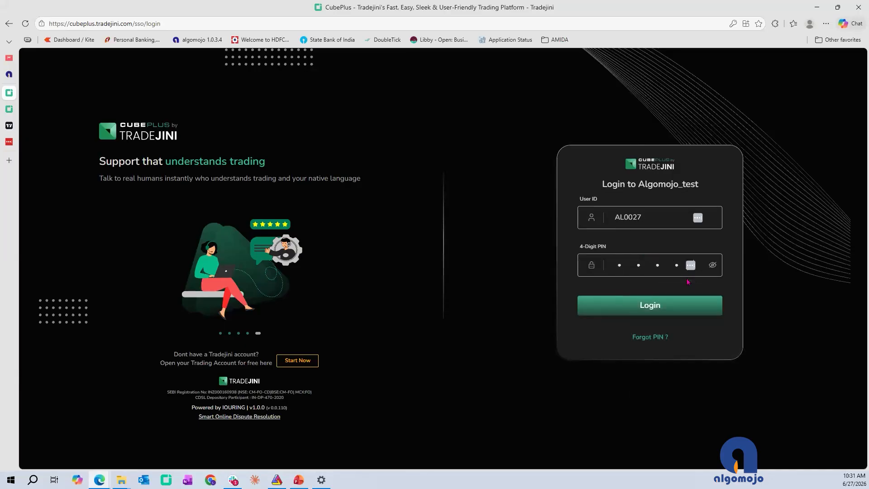
{"action": "left_click", "coordinate": [650, 311]}
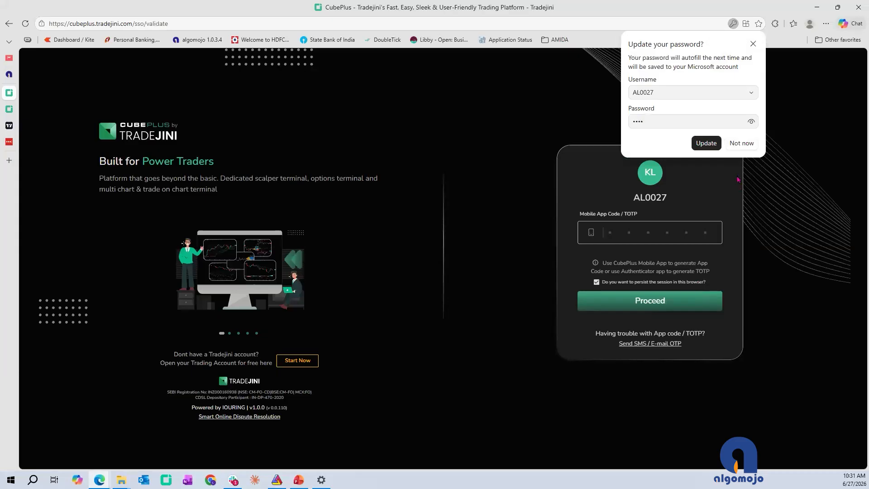
{"action": "left_click", "coordinate": [705, 143]}
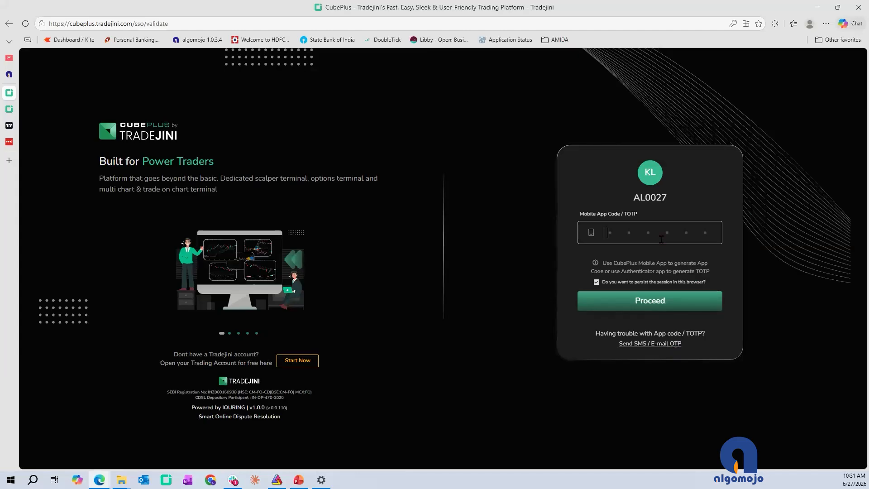
Request an SMS / e-mail OTP using the account's PAN and enter the received code to complete the broker login
{"action": "left_click", "coordinate": [649, 343]}
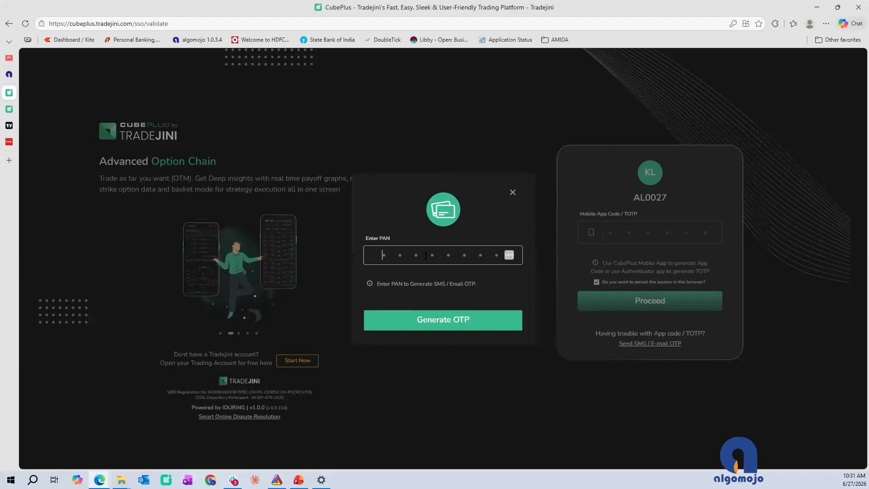
{"action": "left_click", "coordinate": [433, 327]}
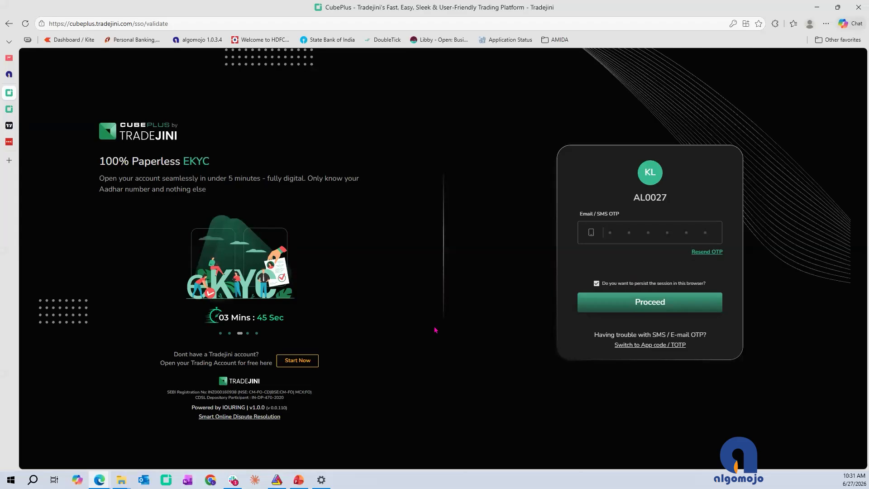
{"action": "left_click", "coordinate": [635, 235]}
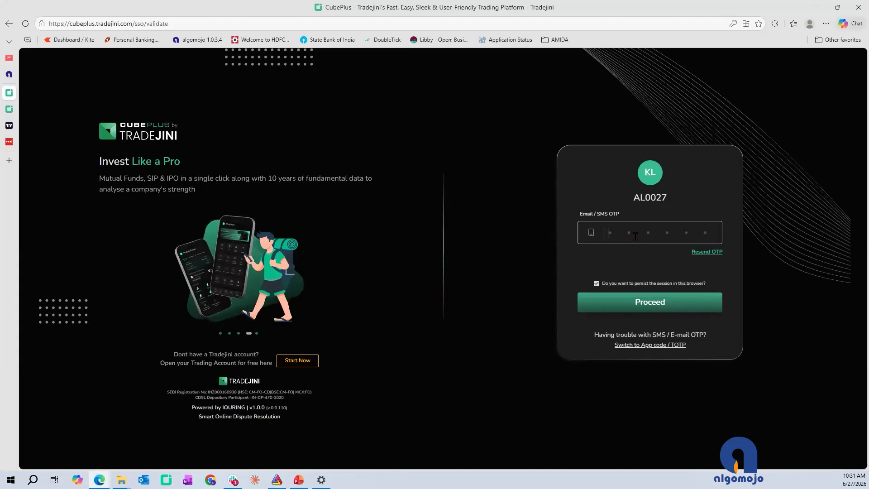
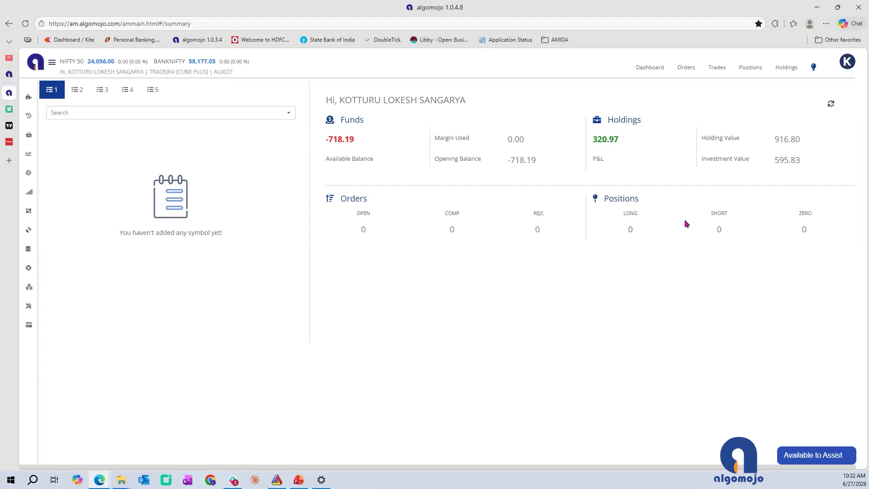
Review the API details with their expiry, the API request logs and the available payment plans
{"action": "mouse_move", "coordinate": [33, 103]}
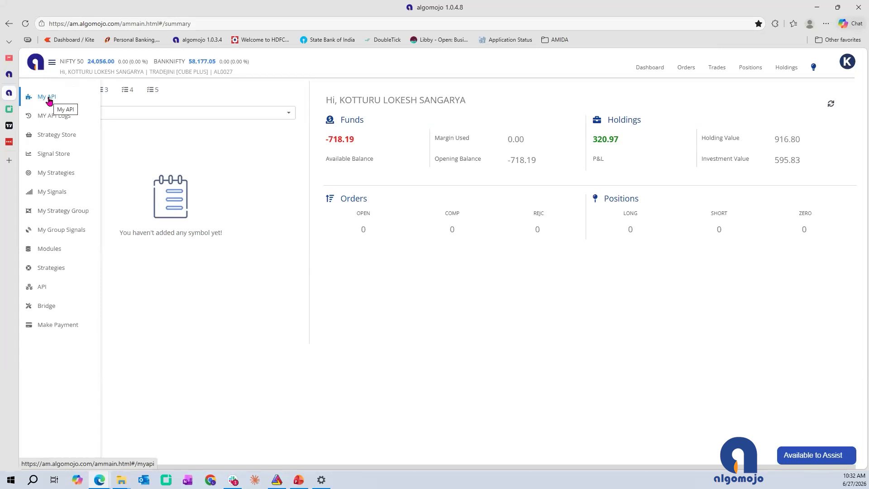
{"action": "left_click", "coordinate": [47, 97]}
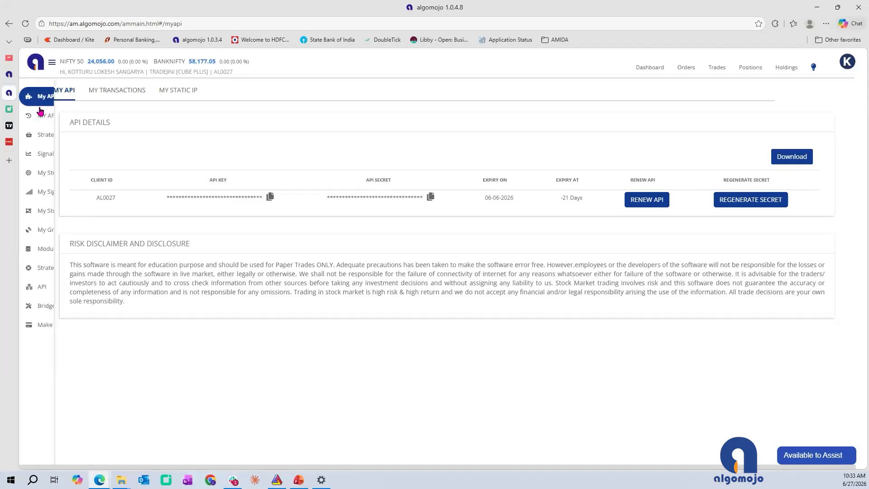
{"action": "left_click", "coordinate": [42, 117]}
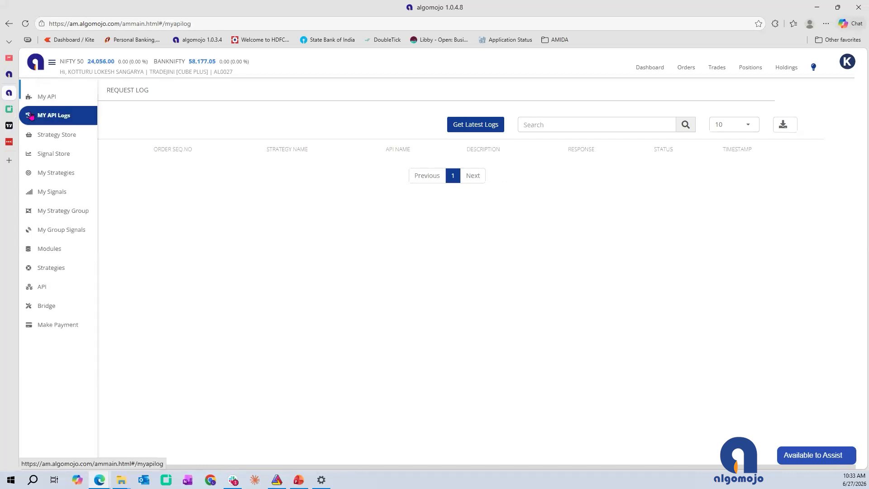
{"action": "left_click", "coordinate": [40, 99]}
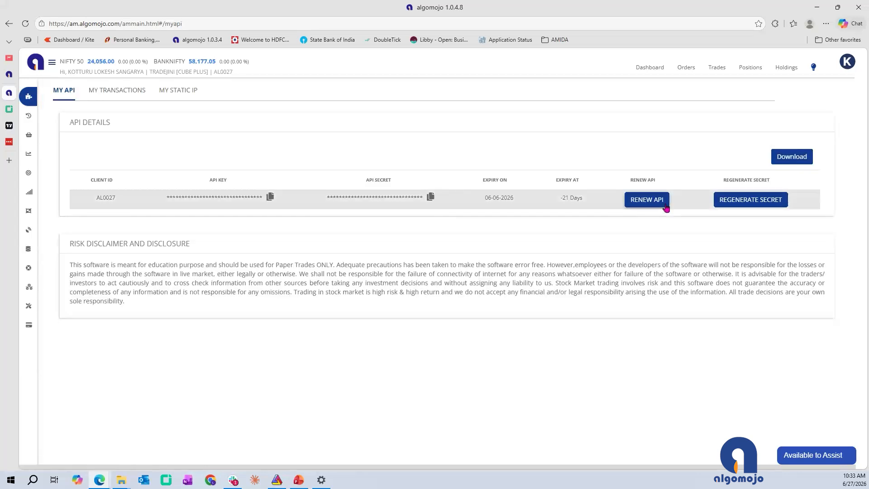
{"action": "left_click", "coordinate": [57, 324]}
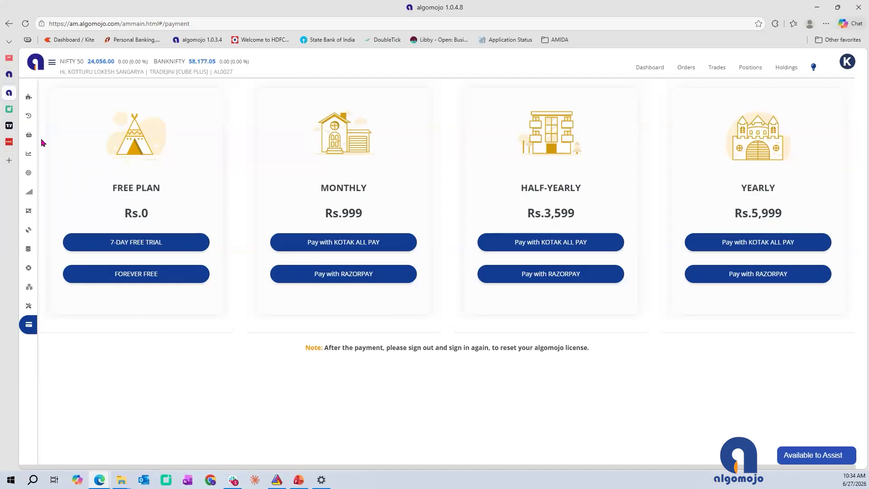
Start a new strategy from My Strategies and name it NF DEMO 27TH JUNE
{"action": "mouse_move", "coordinate": [35, 144]}
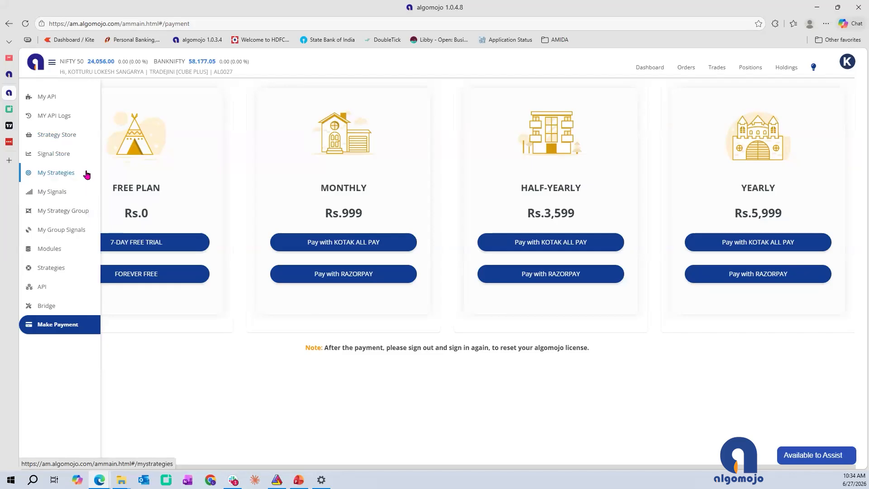
{"action": "left_click", "coordinate": [59, 176]}
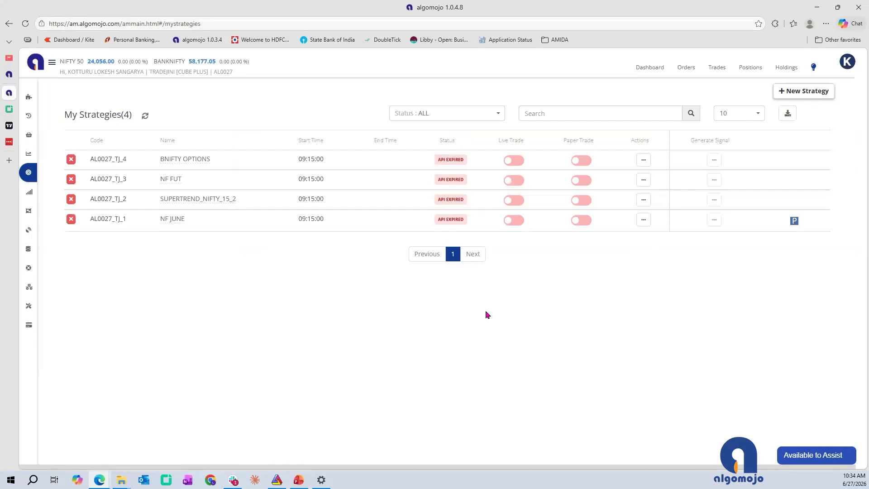
{"action": "left_click", "coordinate": [801, 95]}
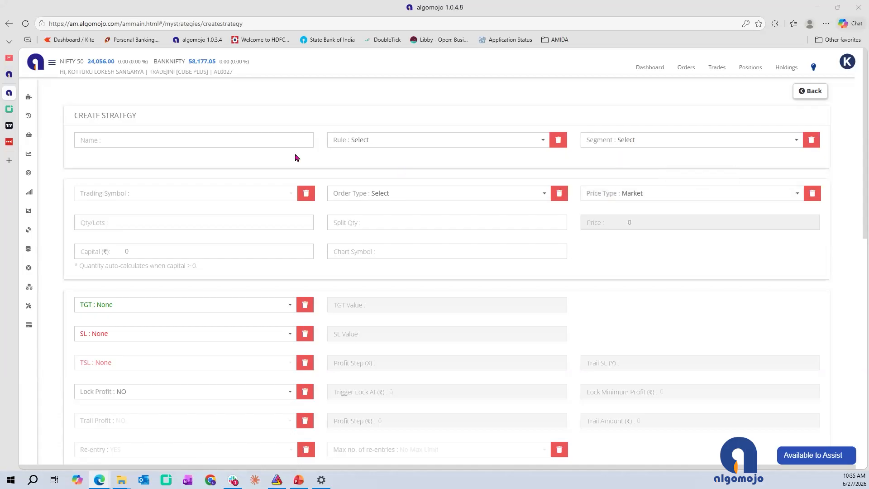
{"action": "left_click", "coordinate": [164, 140]}
{"action": "type", "text": "NF DEMO 27TH JUNE"}
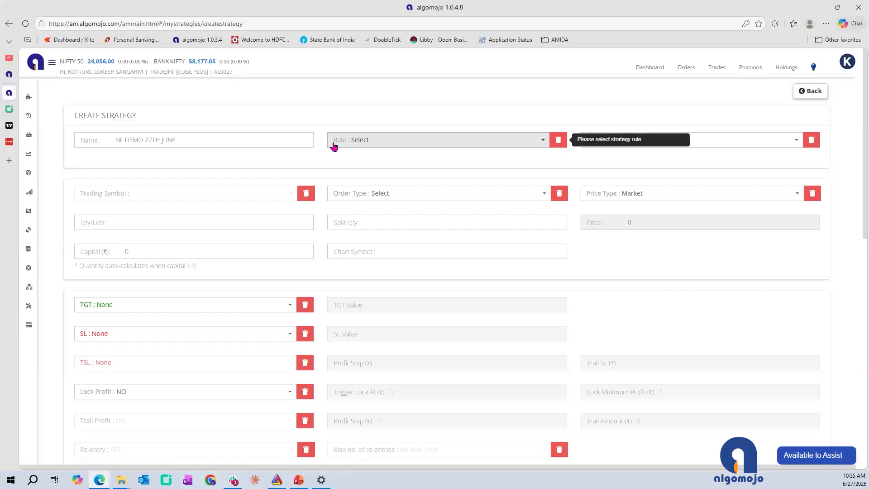
Set the strategy rule to STOP + REVERSAL (BUY+SELL, SHORT+COVER) and the segment to Futures & Options
{"action": "left_click", "coordinate": [406, 145]}
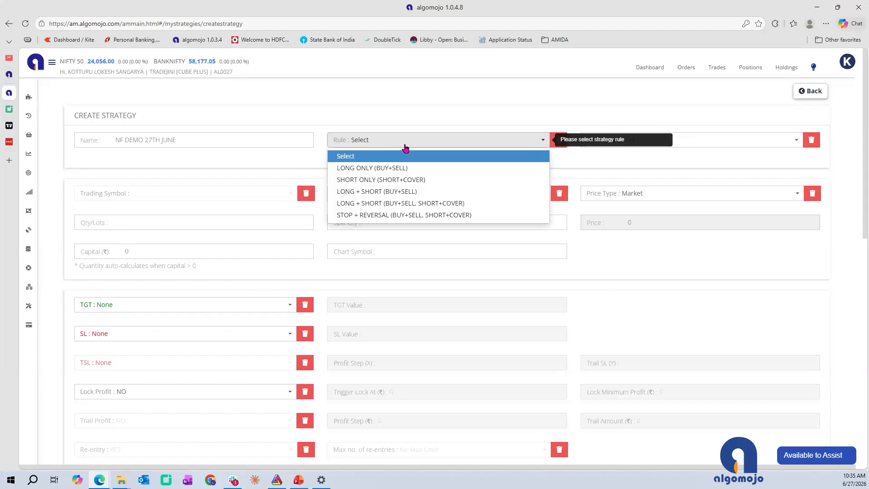
{"action": "mouse_move", "coordinate": [412, 192]}
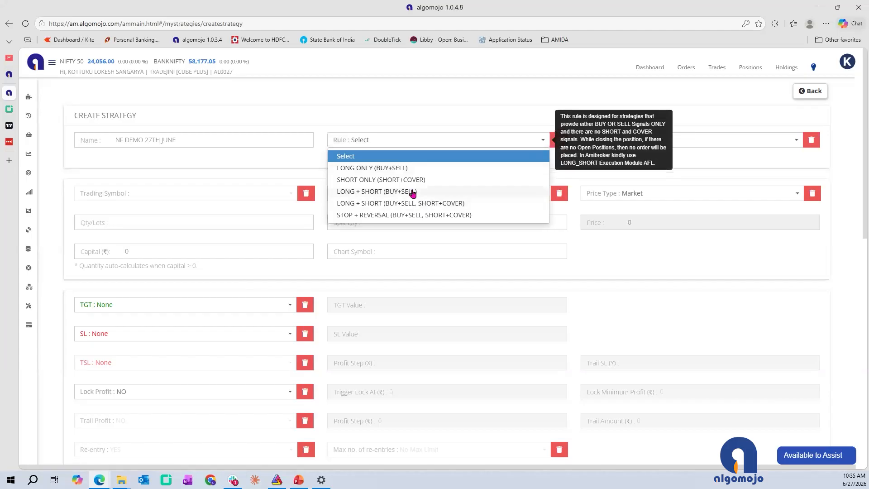
{"action": "mouse_move", "coordinate": [440, 207]}
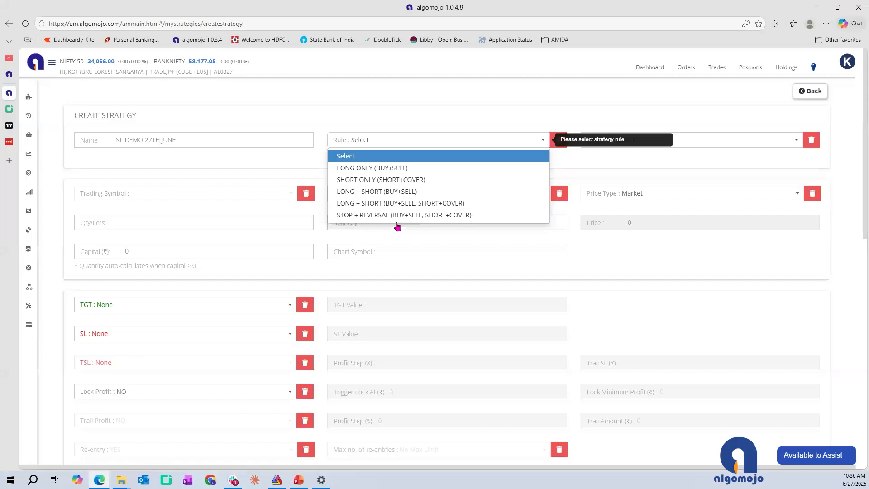
{"action": "mouse_move", "coordinate": [473, 223]}
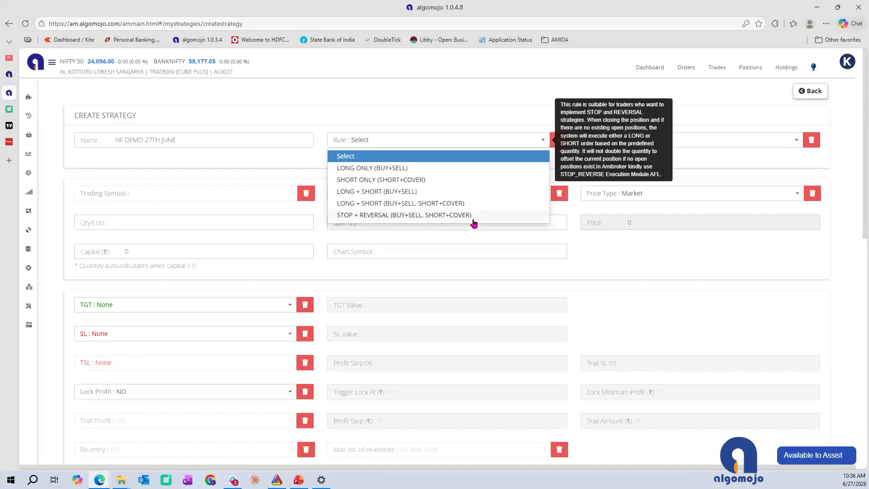
{"action": "left_click", "coordinate": [473, 218]}
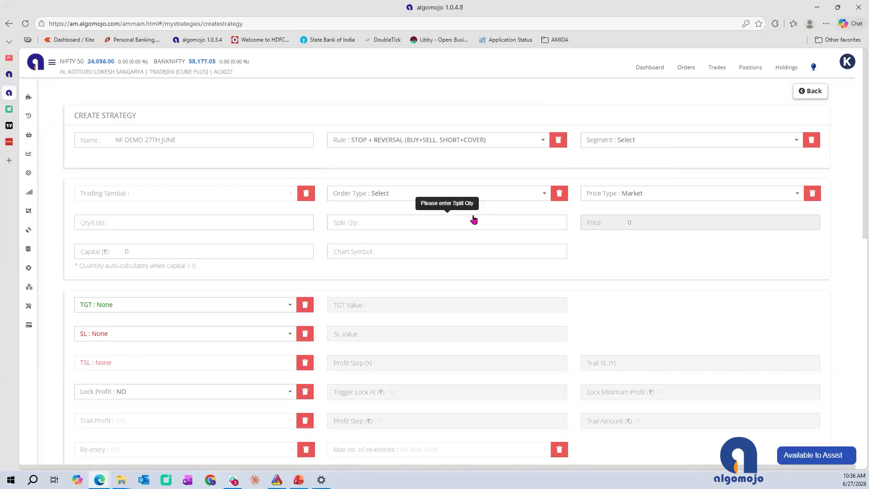
{"action": "left_click", "coordinate": [664, 150]}
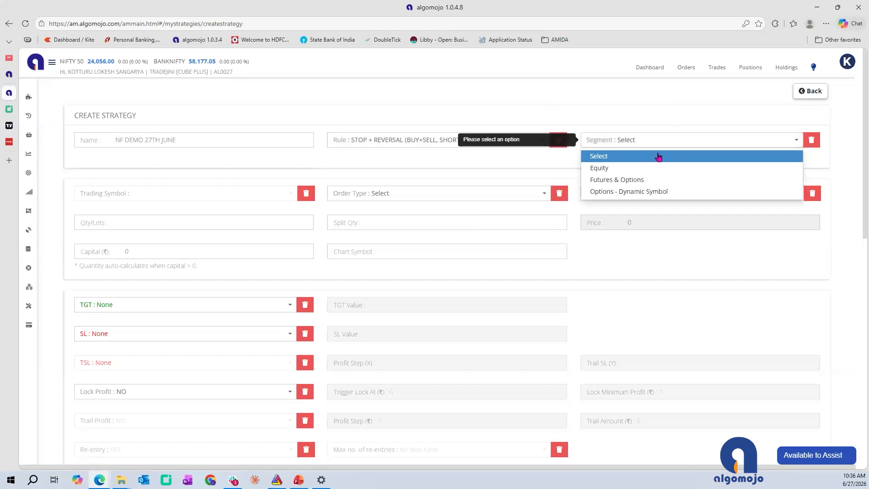
{"action": "left_click", "coordinate": [635, 180]}
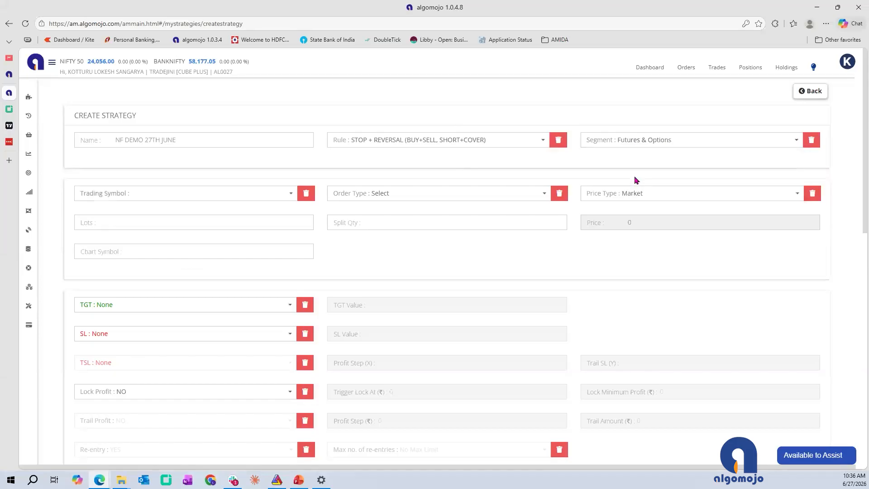
Search for NIF, choose NIFTY30JUN26F as the trading symbol, and set the order type to NRML
{"action": "left_click", "coordinate": [194, 198]}
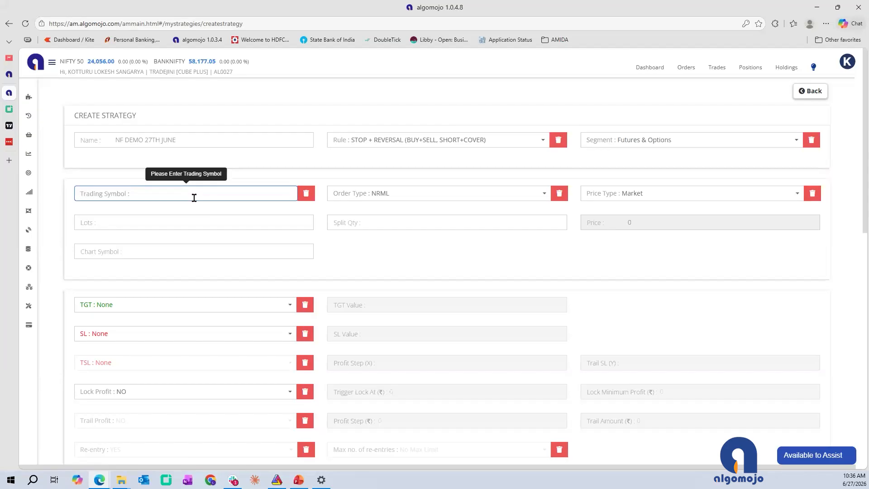
{"action": "type", "text": "NIF"}
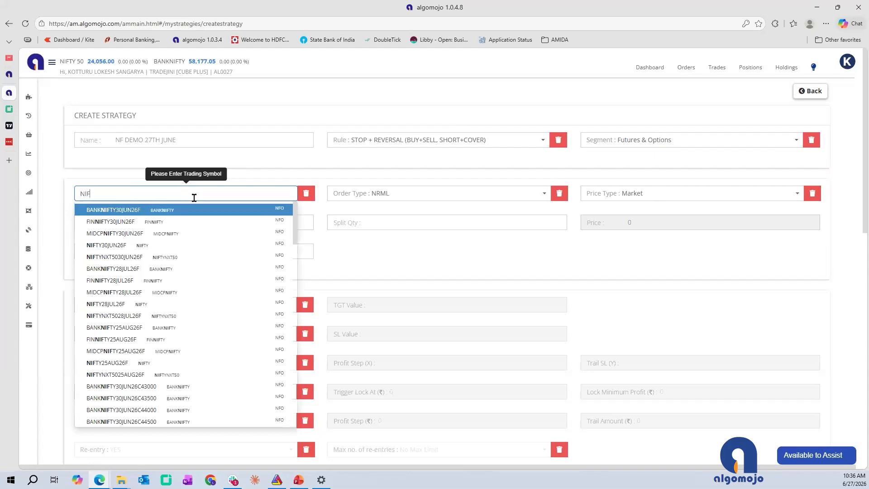
{"action": "left_click", "coordinate": [125, 247]}
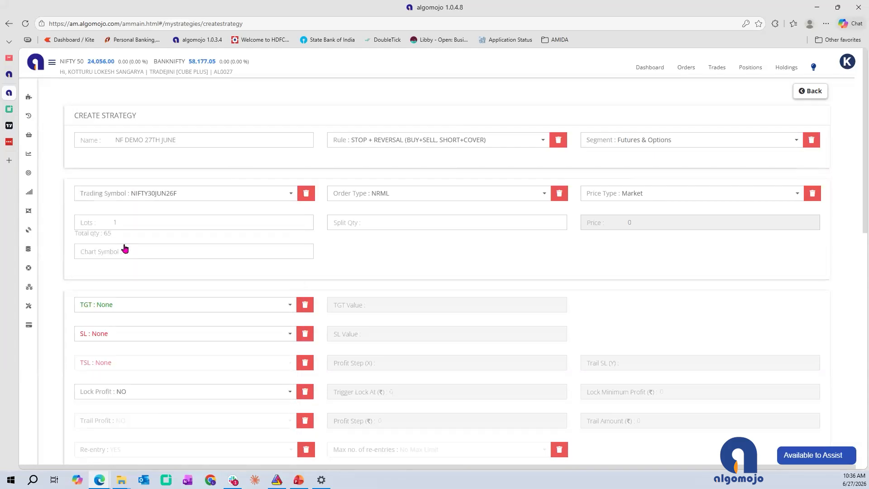
{"action": "left_click", "coordinate": [367, 196]}
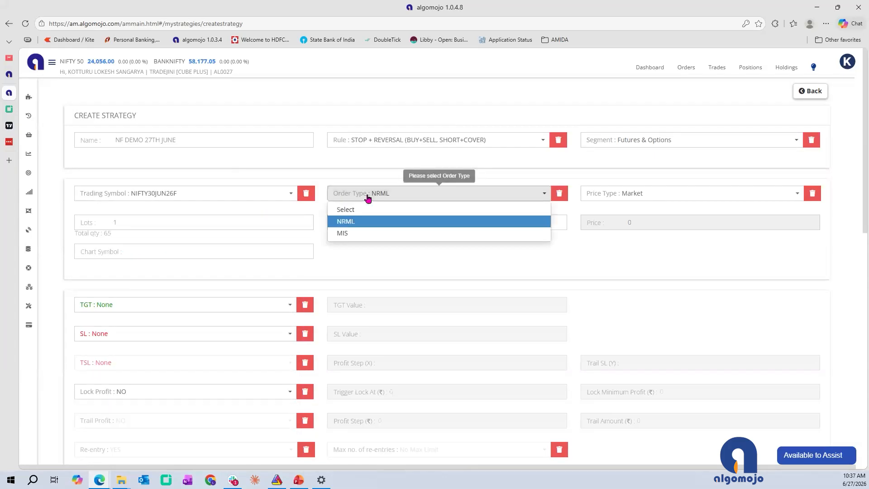
{"action": "left_click", "coordinate": [357, 221]}
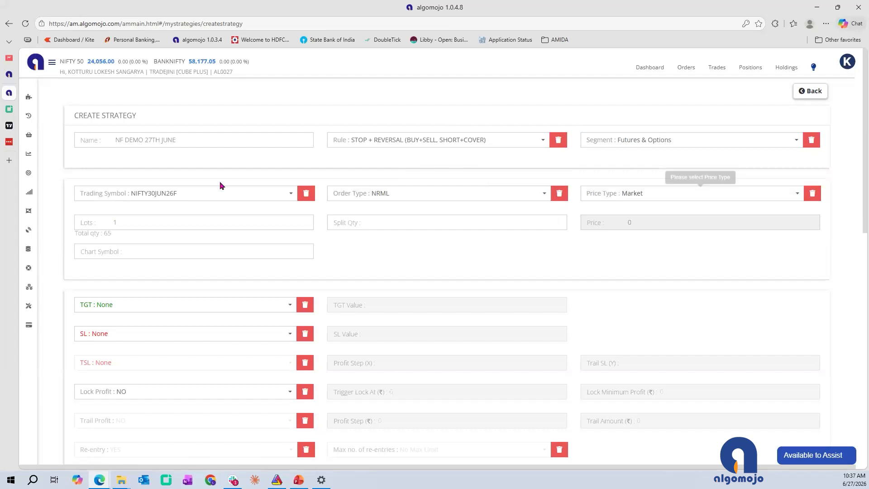
Set the strategy's lots to 100 and look over the remaining timing and rollover settings
{"action": "left_click", "coordinate": [162, 220]}
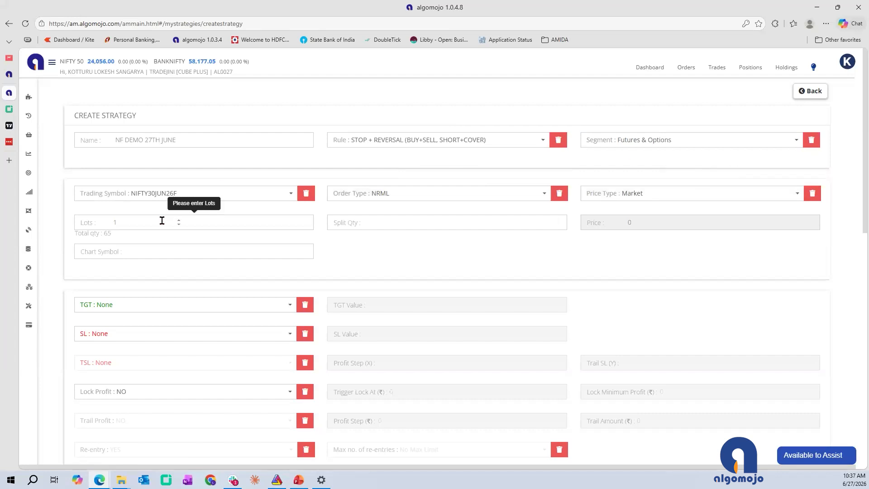
{"action": "type", "text": "00"}
{"action": "scroll", "coordinate": [421, 225], "scroll_direction": "down", "scroll_amount": 2}
{"action": "scroll", "coordinate": [420, 229], "scroll_direction": "down", "scroll_amount": 4}
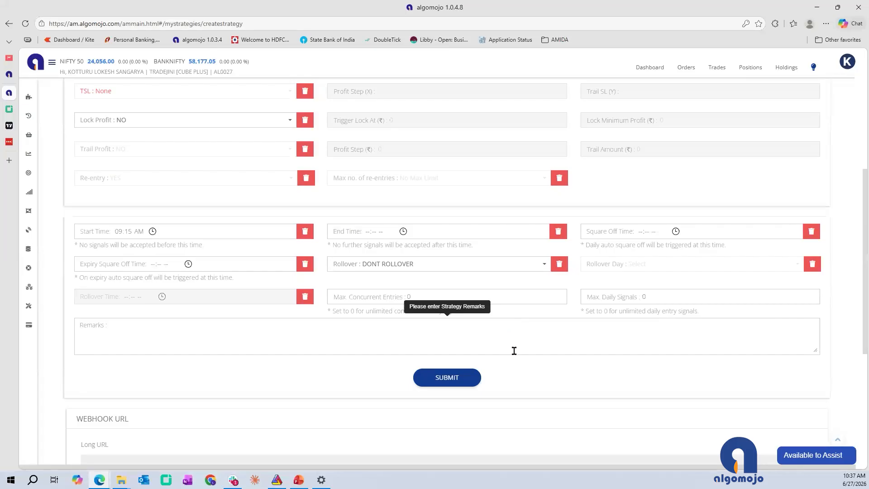
{"action": "scroll", "coordinate": [514, 350], "scroll_direction": "up", "scroll_amount": 6}
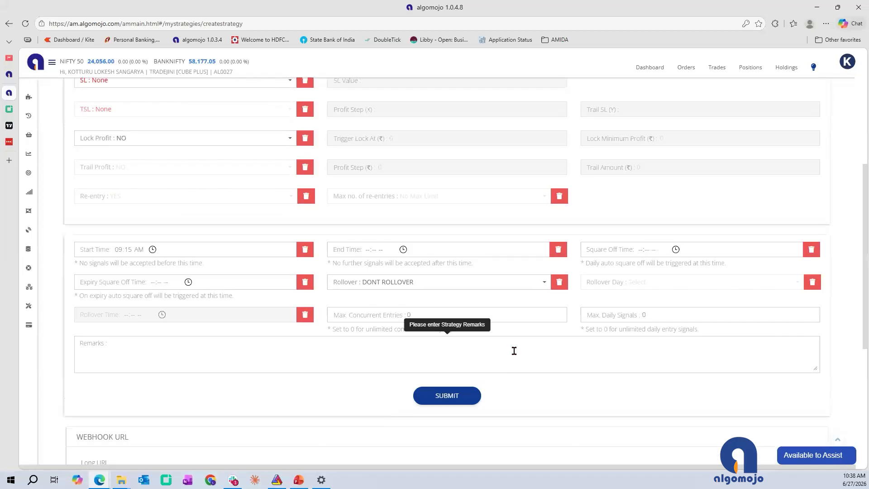
{"action": "scroll", "coordinate": [514, 351], "scroll_direction": "down", "scroll_amount": 2}
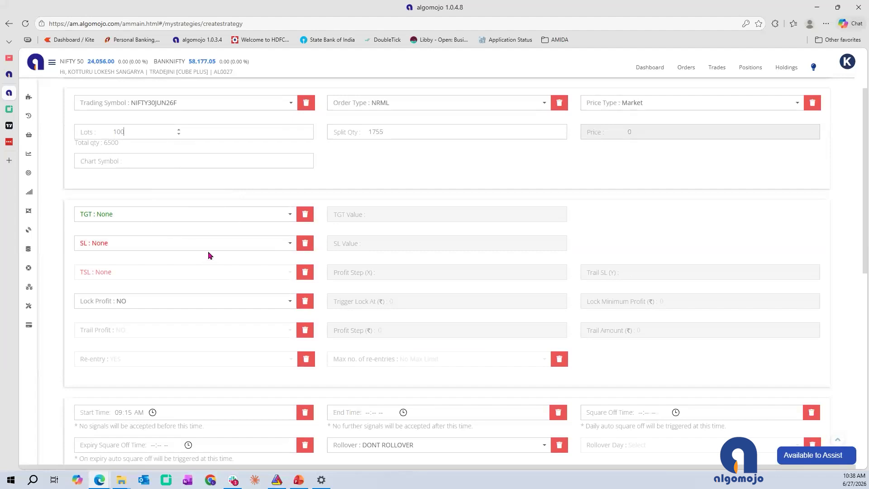
Check the target and trailing stop loss types, try Pts as the stop loss type, and reset it to None
{"action": "left_click", "coordinate": [195, 221]}
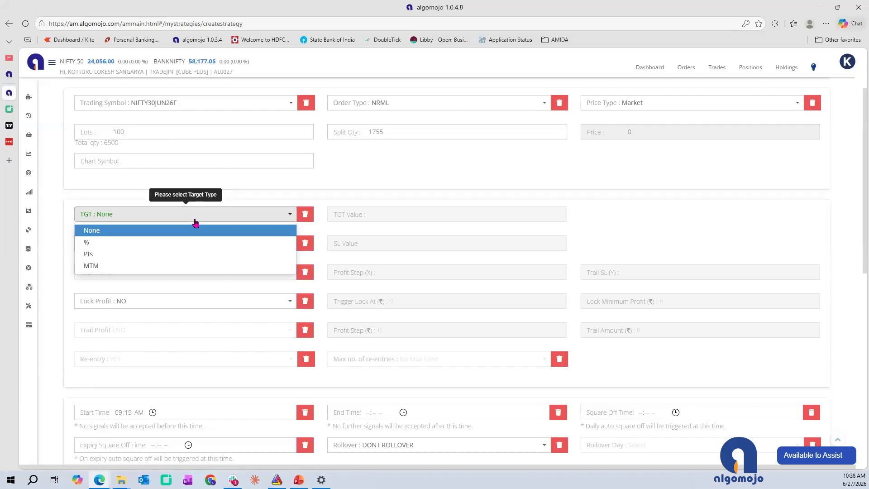
{"action": "left_click", "coordinate": [178, 286]}
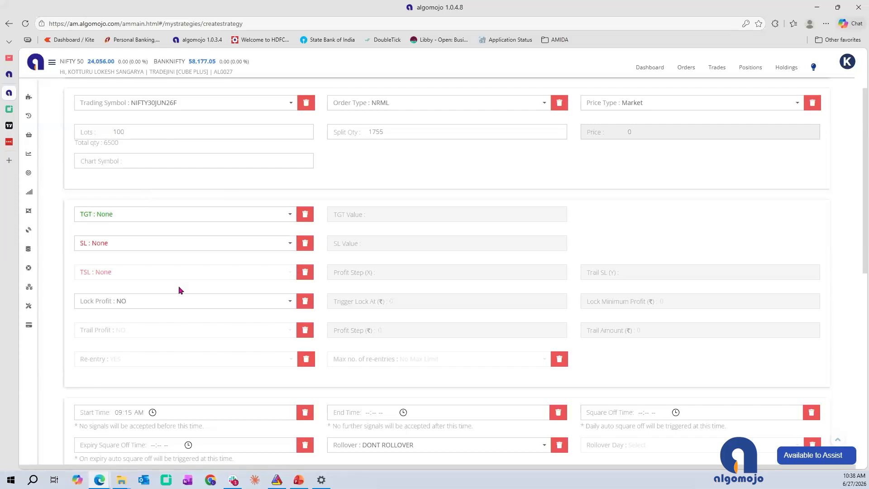
{"action": "left_click", "coordinate": [148, 250]}
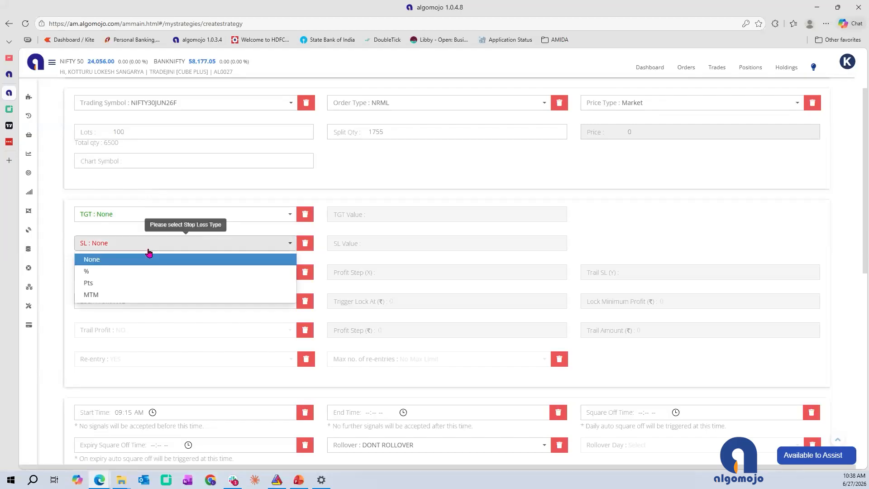
{"action": "left_click", "coordinate": [125, 282]}
{"action": "left_click", "coordinate": [140, 272]}
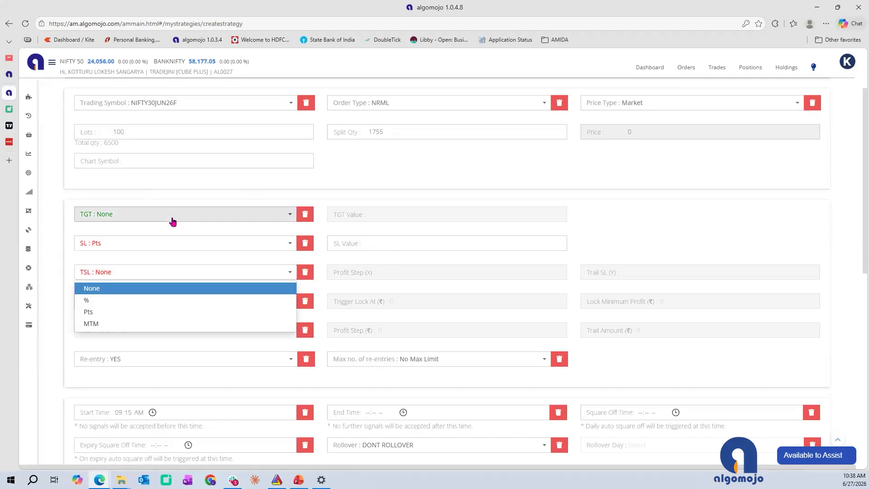
{"action": "left_click", "coordinate": [161, 248]}
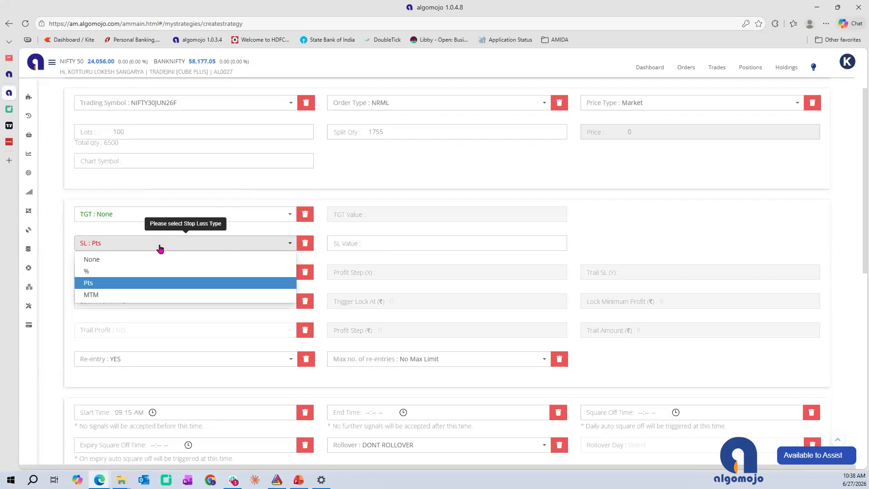
{"action": "left_click", "coordinate": [134, 256]}
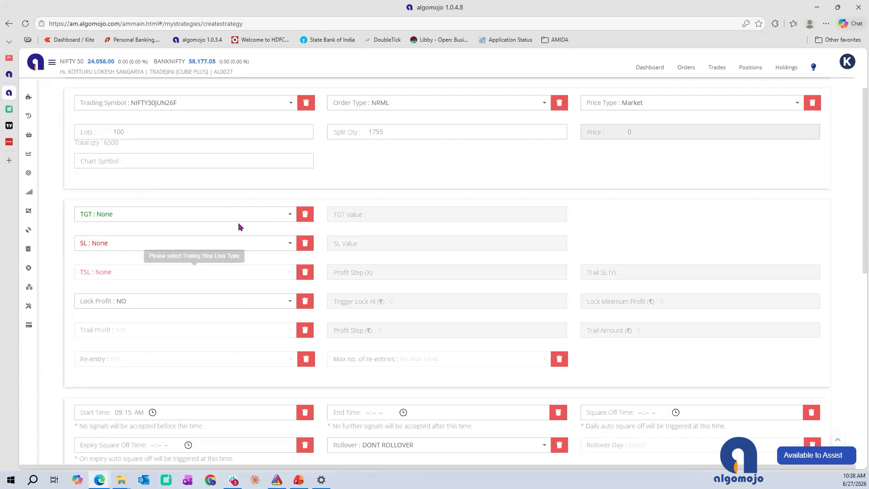
Check the completed strategy form from the symbol settings to the rollover options and submit it
{"action": "scroll", "coordinate": [493, 312], "scroll_direction": "down", "scroll_amount": 3}
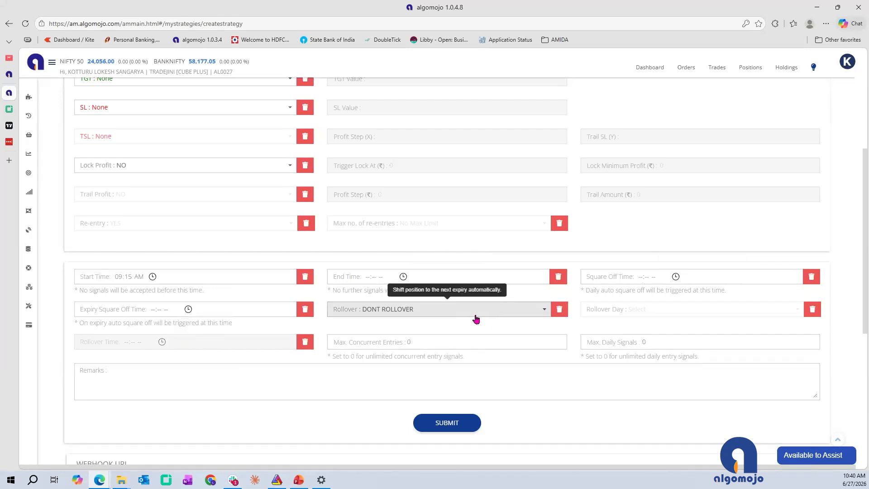
{"action": "scroll", "coordinate": [468, 266], "scroll_direction": "up", "scroll_amount": 4}
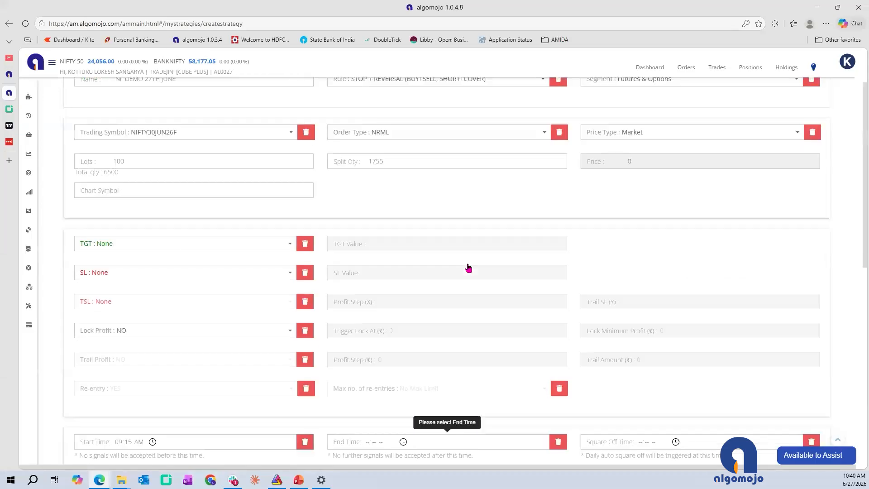
{"action": "scroll", "coordinate": [468, 267], "scroll_direction": "up", "scroll_amount": 1}
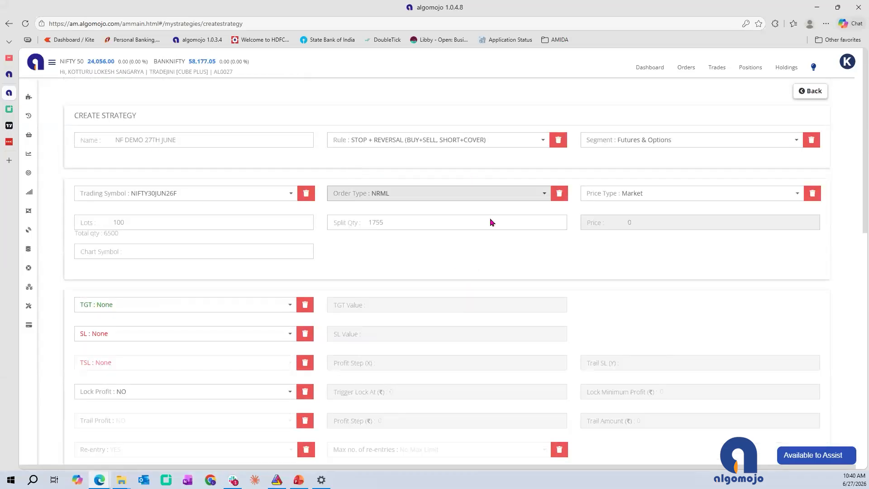
{"action": "scroll", "coordinate": [507, 255], "scroll_direction": "down", "scroll_amount": 8}
{"action": "left_click", "coordinate": [446, 289]}
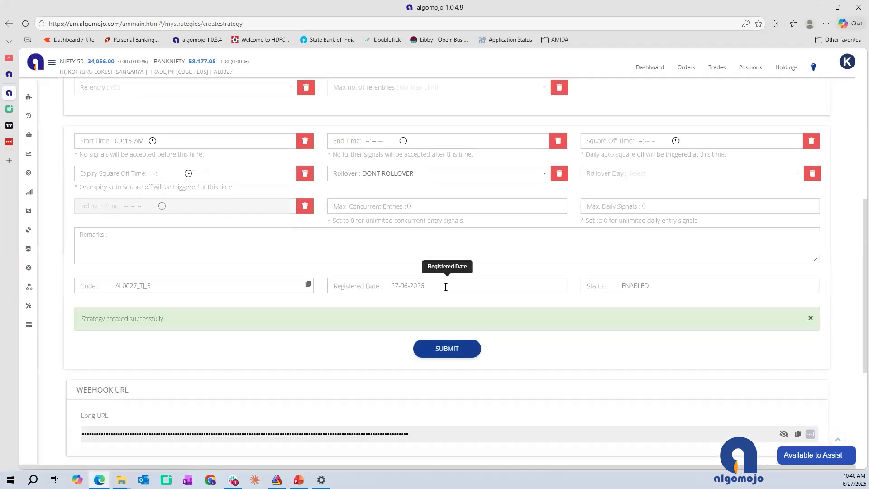
Review the created strategy's settings, webhook URL and TradingView strategy data, and return to the My Strategies list
{"action": "scroll", "coordinate": [445, 287], "scroll_direction": "up", "scroll_amount": 8}
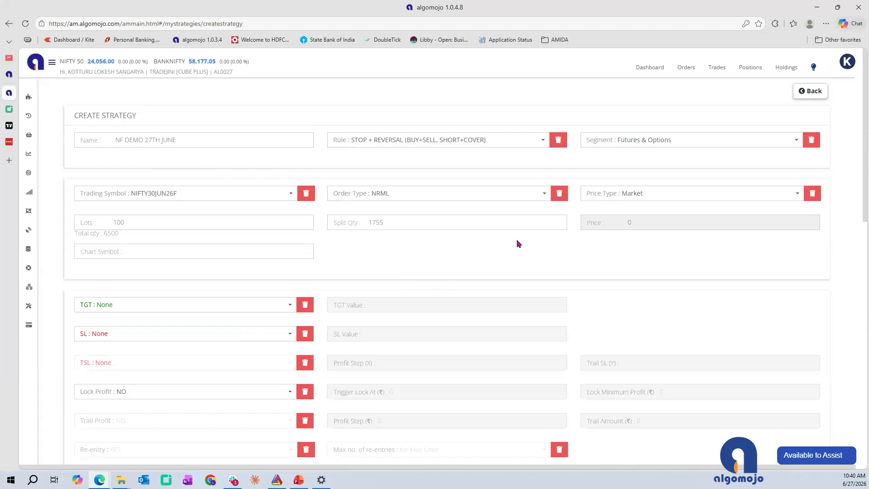
{"action": "scroll", "coordinate": [518, 244], "scroll_direction": "down", "scroll_amount": 10}
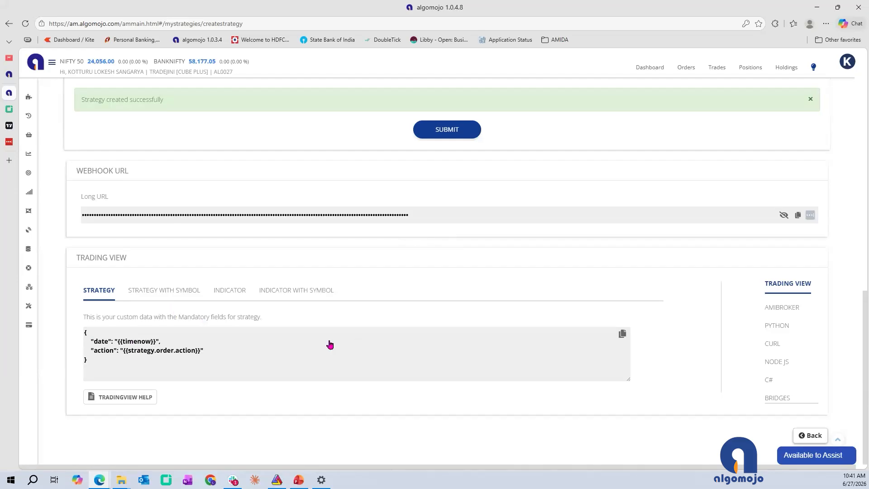
{"action": "scroll", "coordinate": [337, 342], "scroll_direction": "up", "scroll_amount": 10}
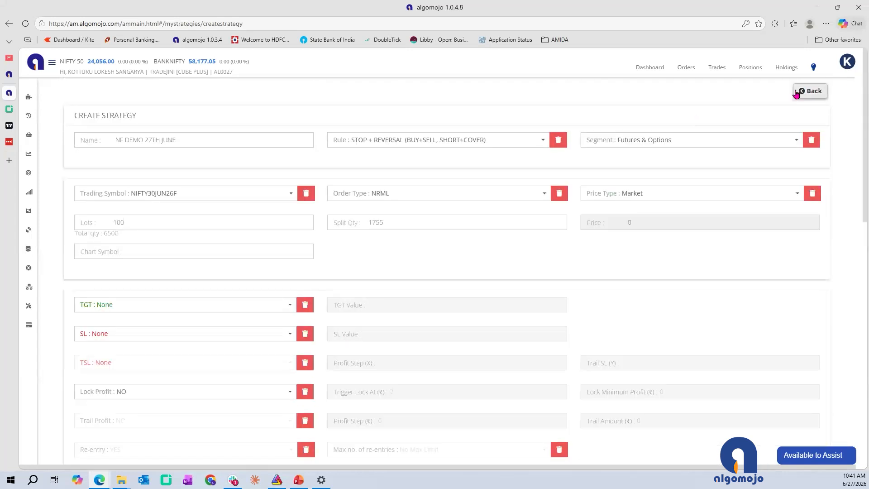
{"action": "left_click", "coordinate": [796, 93]}
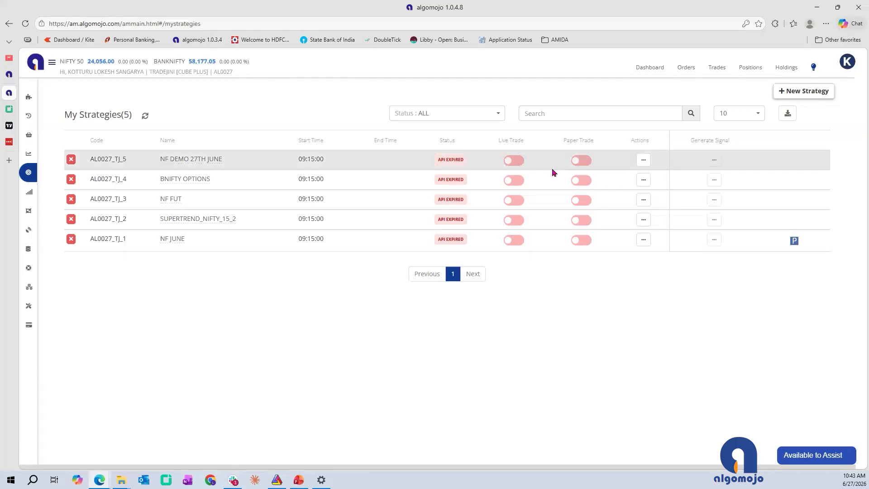
Open the NF DEMO 27TH JUNE strategy for editing and set its lots to 110
{"action": "left_click", "coordinate": [642, 160]}
{"action": "left_click", "coordinate": [606, 174]}
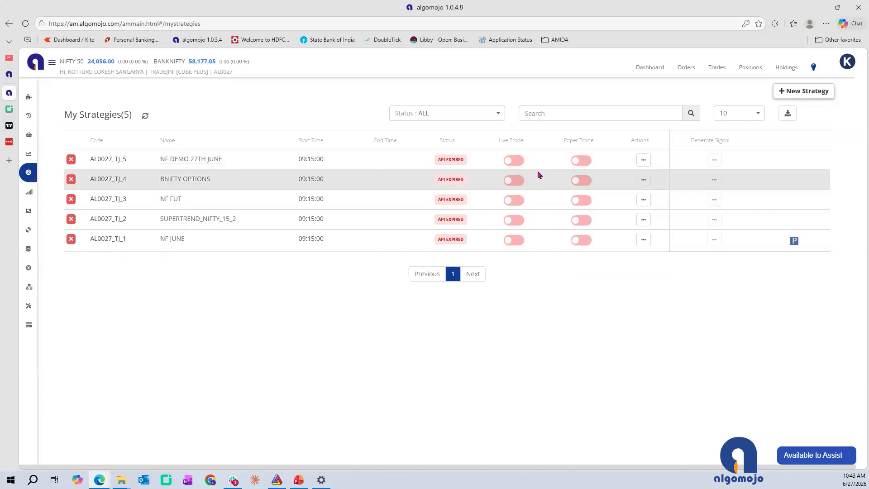
{"action": "left_click", "coordinate": [643, 160]}
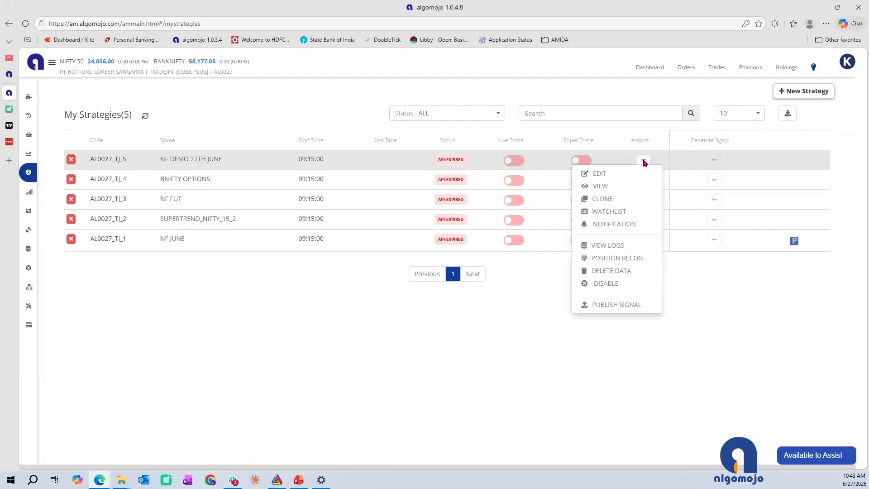
{"action": "left_click", "coordinate": [607, 175]}
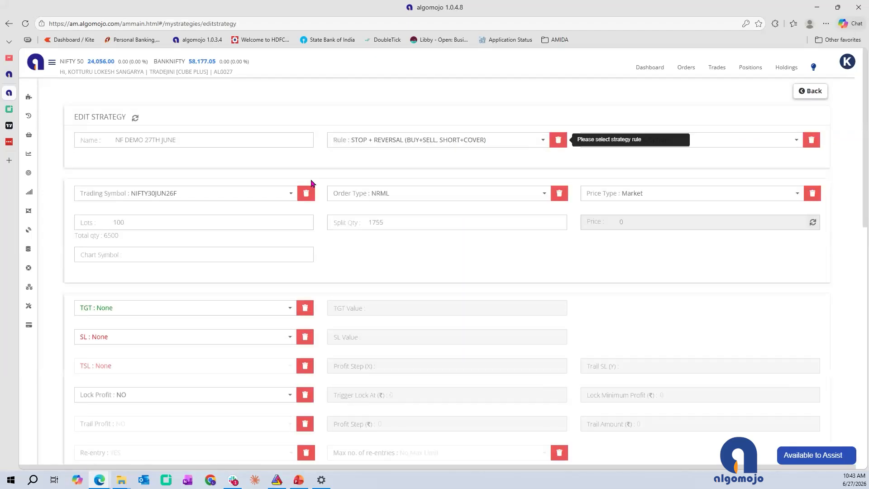
{"action": "left_click", "coordinate": [132, 226]}
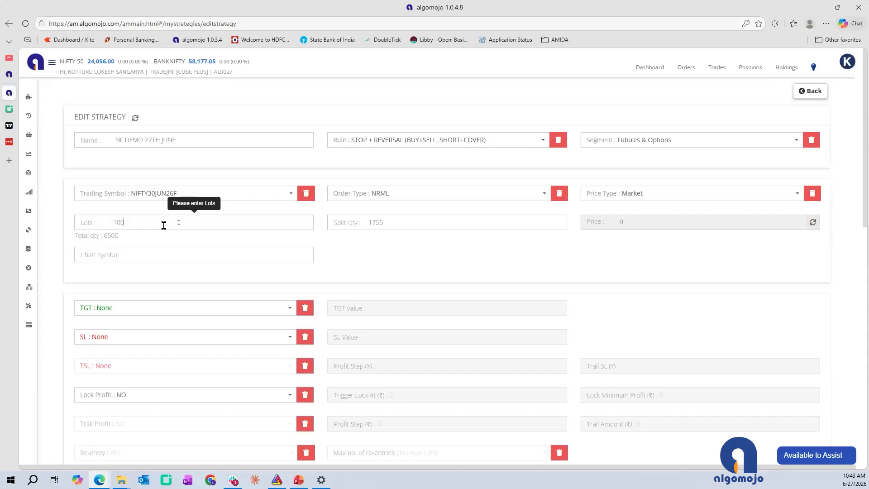
{"action": "key", "text": "BackSpace"}
{"action": "key", "text": "BackSpace"}
{"action": "type", "text": "10"}
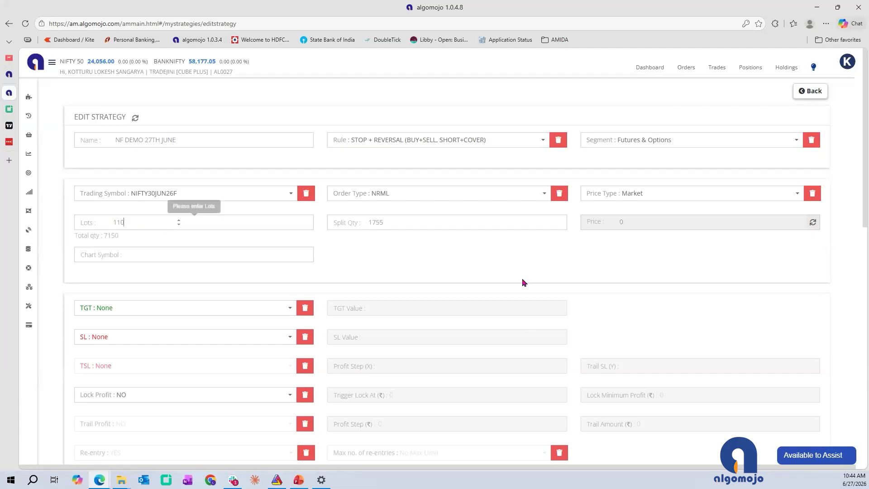
Update the NF DEMO 27TH JUNE strategy to save its edited lots
{"action": "scroll", "coordinate": [522, 278], "scroll_direction": "down", "scroll_amount": 4}
{"action": "scroll", "coordinate": [522, 278], "scroll_direction": "down", "scroll_amount": 3}
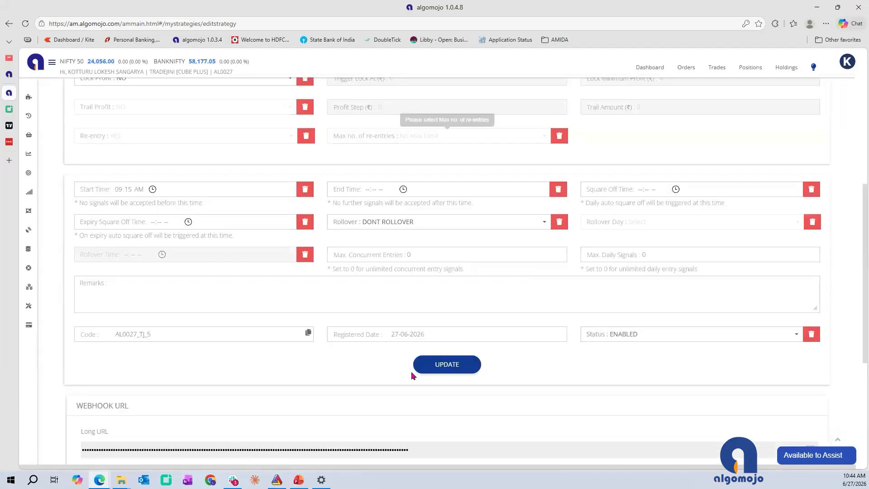
{"action": "left_click", "coordinate": [445, 363]}
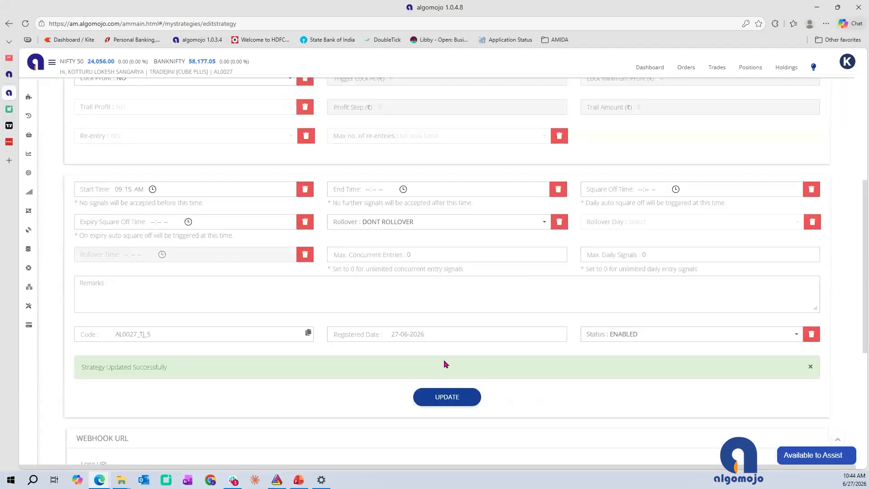
Review the updated strategy form from the lots and split quantity to its status, and return to the My Strategies list
{"action": "scroll", "coordinate": [487, 356], "scroll_direction": "up", "scroll_amount": 7}
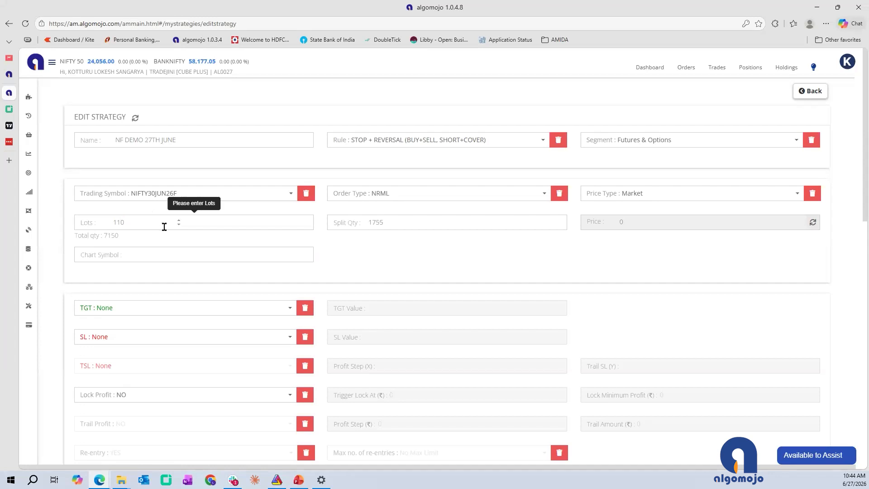
{"action": "scroll", "coordinate": [603, 280], "scroll_direction": "down", "scroll_amount": 5}
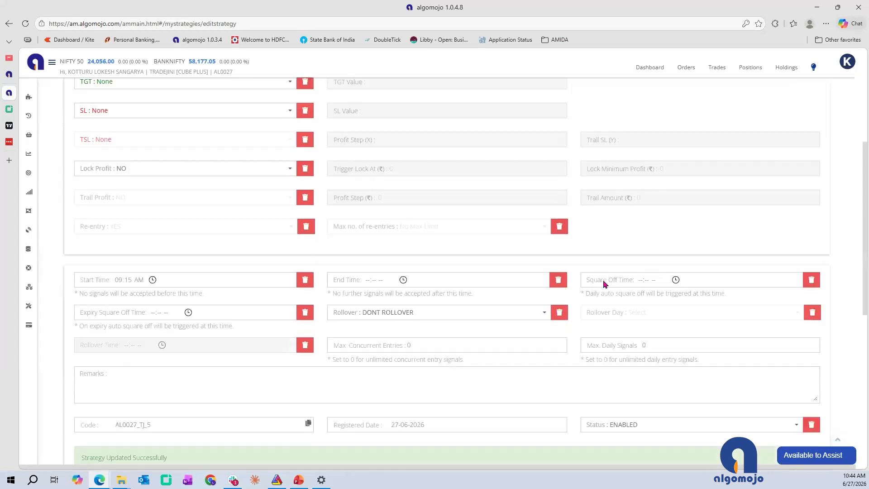
{"action": "scroll", "coordinate": [603, 279], "scroll_direction": "down", "scroll_amount": 3}
{"action": "scroll", "coordinate": [603, 279], "scroll_direction": "up", "scroll_amount": 4}
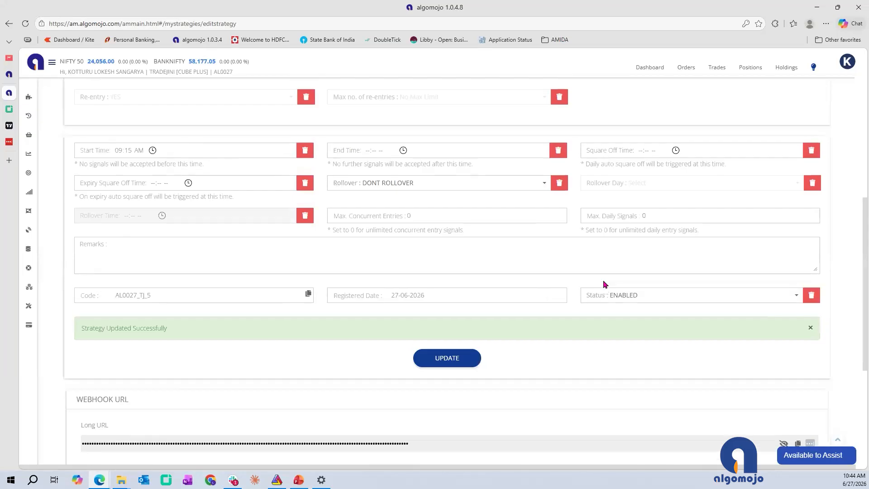
{"action": "scroll", "coordinate": [455, 208], "scroll_direction": "up", "scroll_amount": 4}
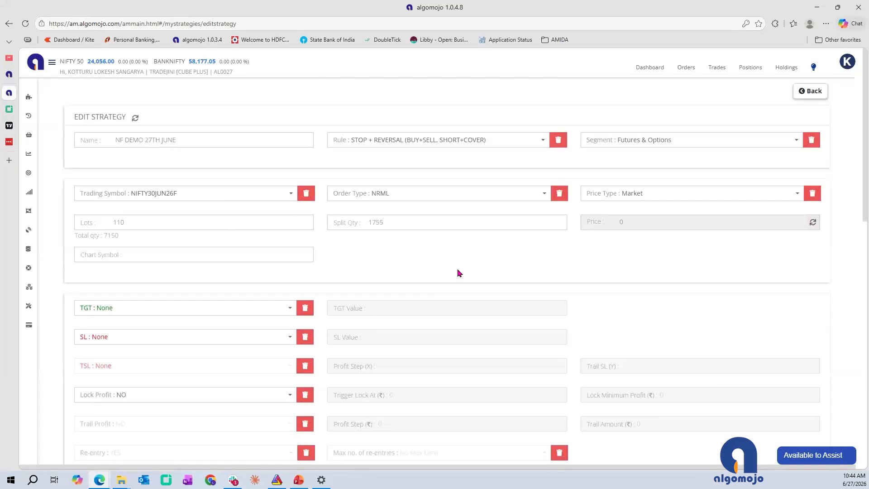
{"action": "left_click", "coordinate": [802, 90]}
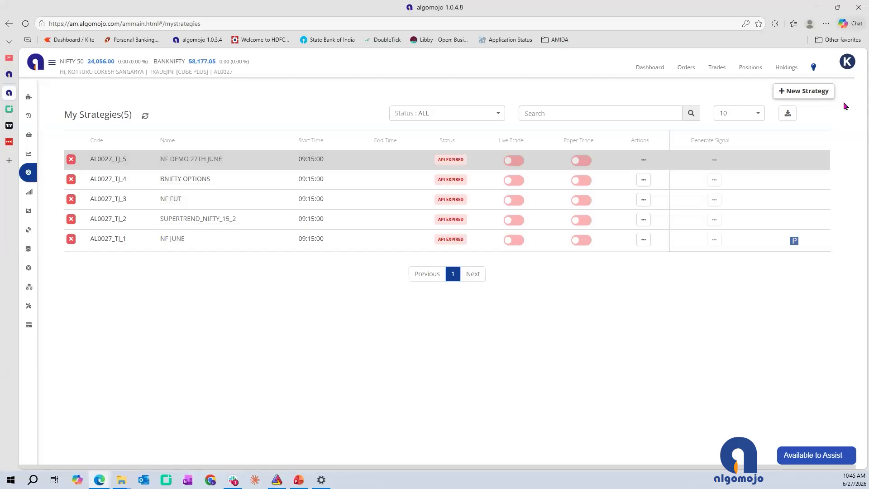
Check the account options and the actions available for the NF DEMO 27TH JUNE strategy
{"action": "left_click", "coordinate": [850, 66]}
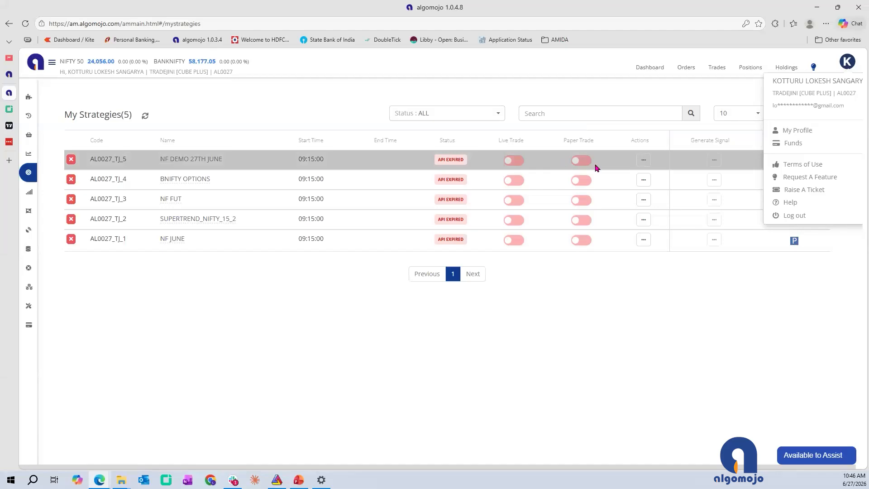
{"action": "left_click", "coordinate": [749, 366]}
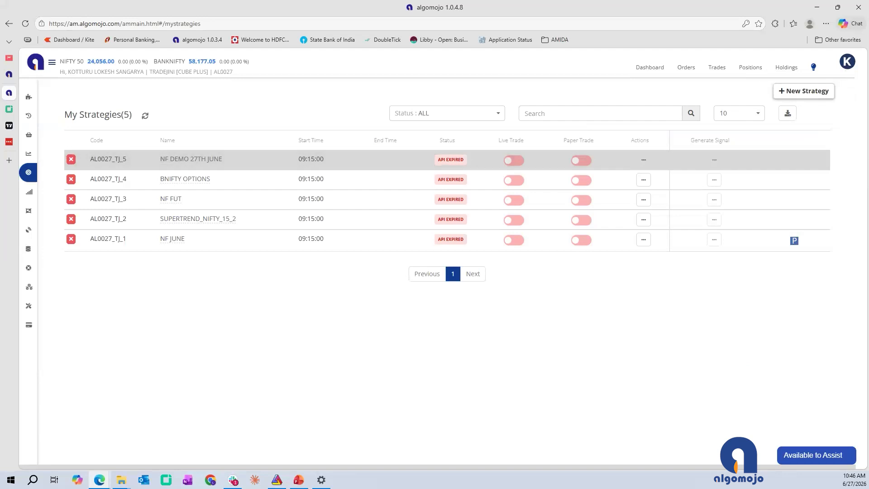
{"action": "left_click", "coordinate": [647, 162]}
{"action": "left_click", "coordinate": [646, 162]}
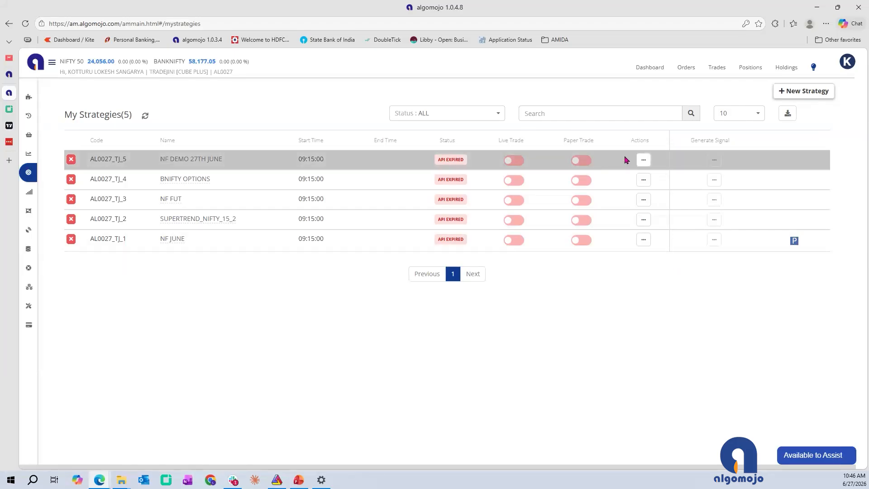
{"action": "left_click", "coordinate": [643, 160]}
{"action": "left_click", "coordinate": [646, 183]}
Switch to the TradingView NIFTY 1-minute chart and examine the Supertrend Algomojo buy and sell signals over several sessions
{"action": "left_click", "coordinate": [9, 126]}
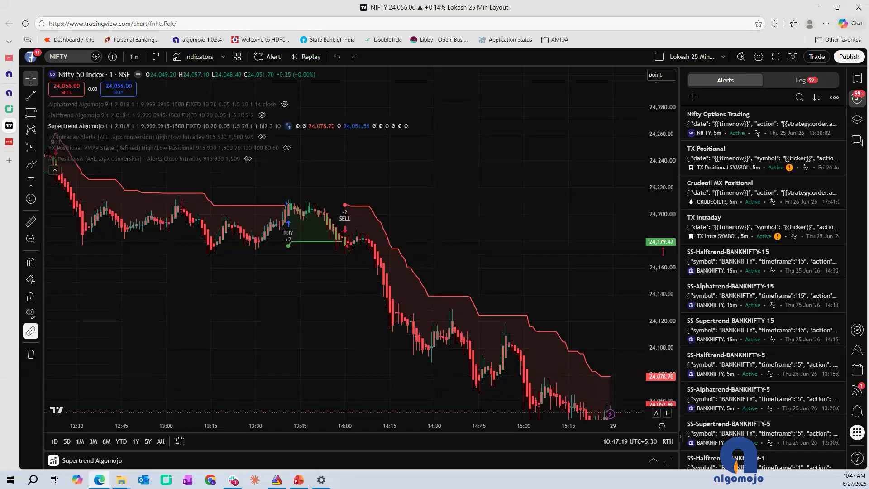
{"action": "left_click_drag", "start_coordinate": [663, 246], "coordinate": [662, 302]}
{"action": "left_click_drag", "start_coordinate": [502, 261], "coordinate": [481, 245]}
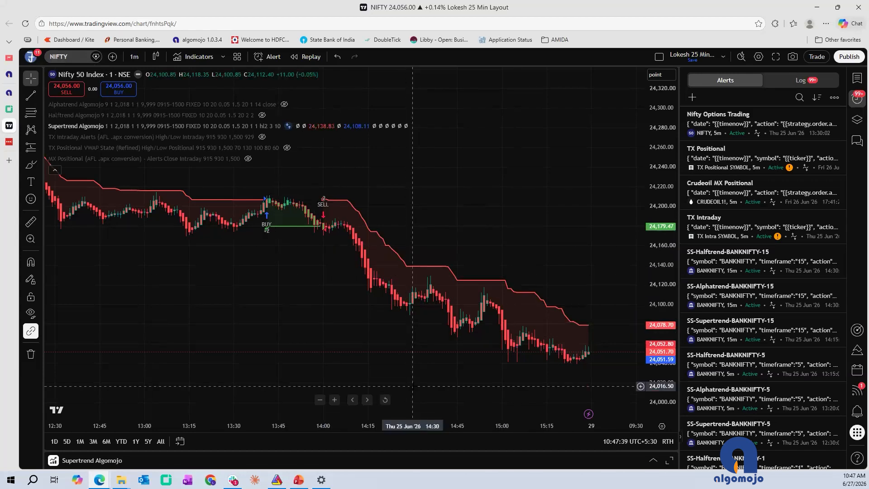
{"action": "left_click", "coordinate": [321, 400]}
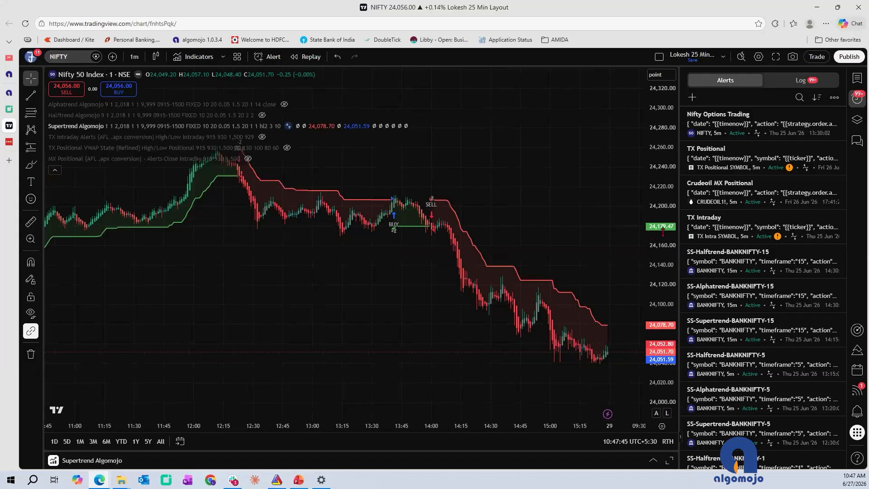
{"action": "left_click_drag", "start_coordinate": [662, 232], "coordinate": [662, 293]}
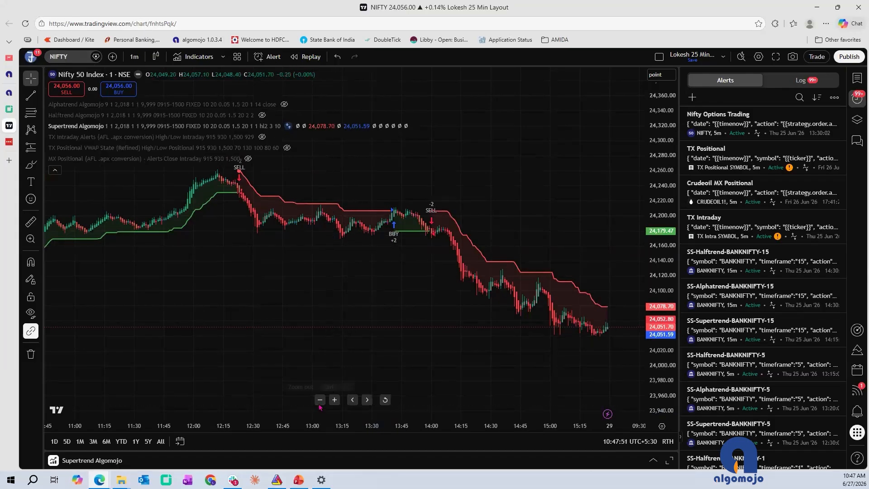
{"action": "left_click", "coordinate": [320, 400]}
{"action": "left_click", "coordinate": [320, 400]}
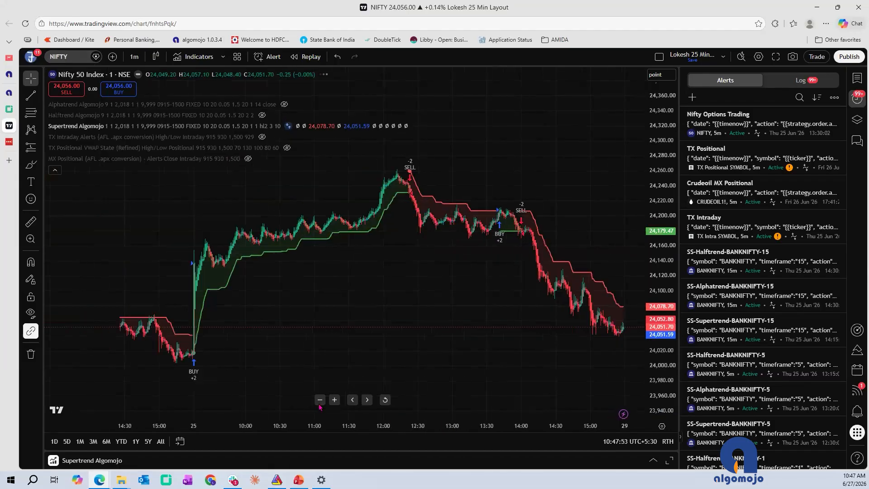
{"action": "left_click", "coordinate": [319, 400]}
{"action": "left_click", "coordinate": [320, 400]}
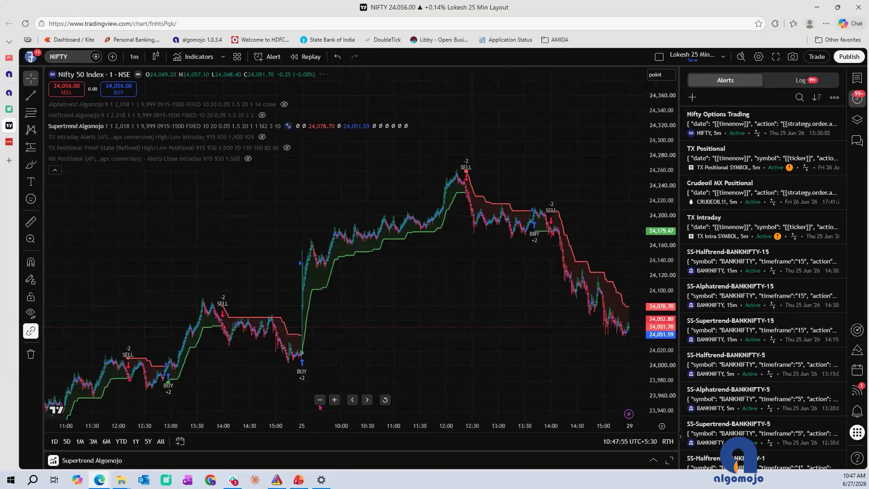
{"action": "left_click_drag", "start_coordinate": [663, 216], "coordinate": [662, 325]}
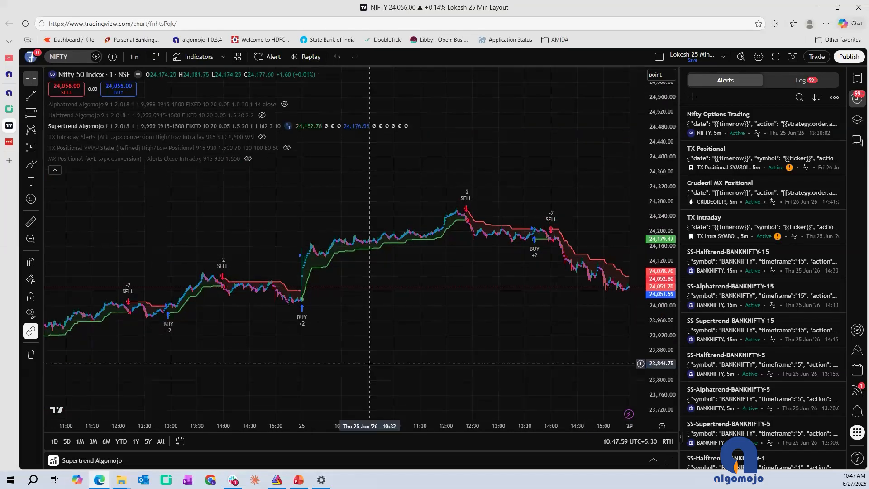
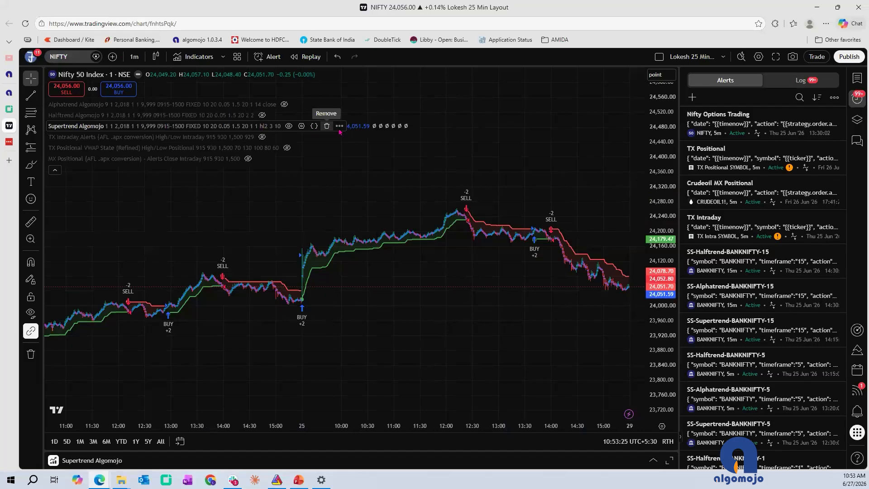
Start a new NIFTY alert on the Supertrend Algomojo indicator and select the existing webhook URL in its notification settings
{"action": "left_click", "coordinate": [341, 126]}
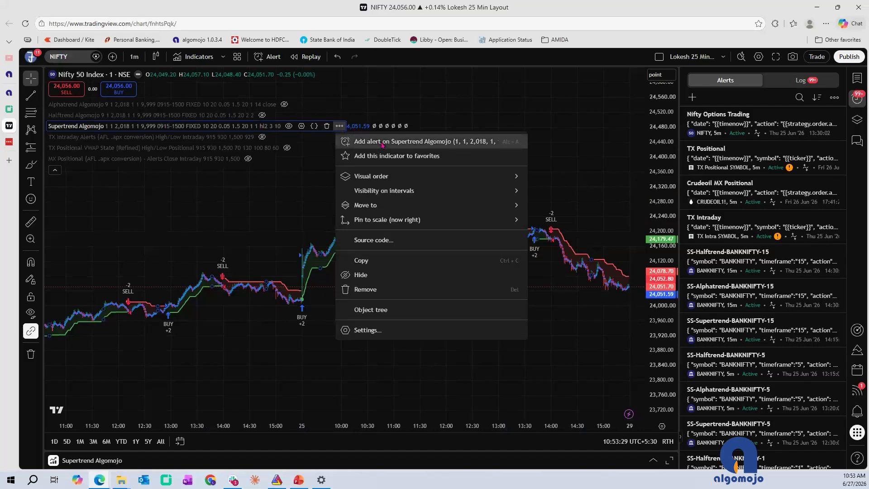
{"action": "left_click", "coordinate": [375, 141]}
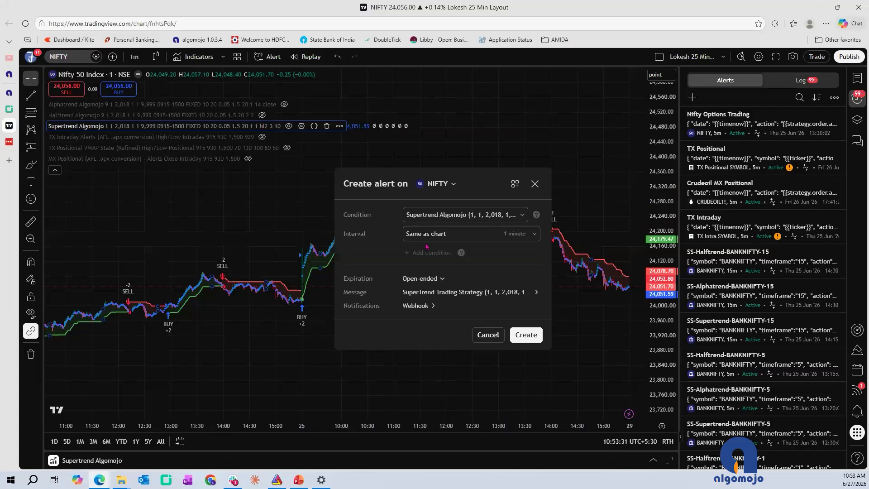
{"action": "left_click", "coordinate": [428, 307]}
{"action": "left_click", "coordinate": [416, 312]}
{"action": "key", "text": "ctrl+a"}
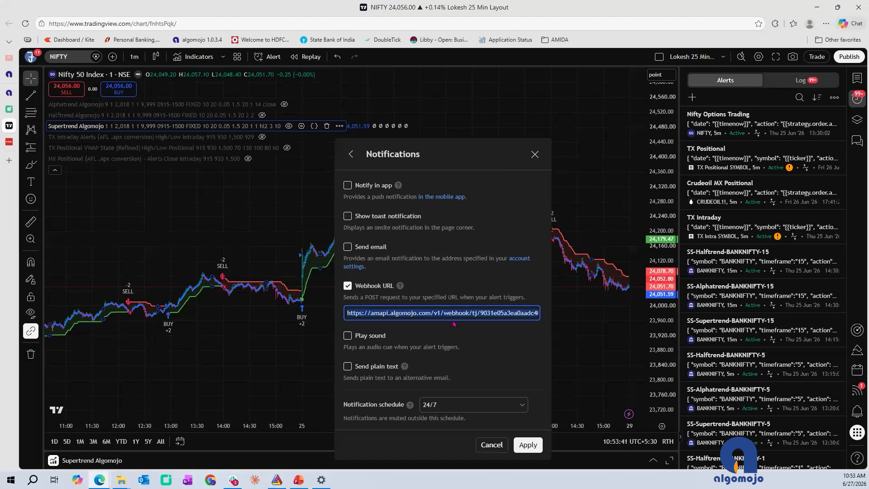
Switch to Algomojo, open the NF DEMO 27TH JUNE strategy for editing and copy its webhook URL
{"action": "left_click", "coordinate": [14, 93]}
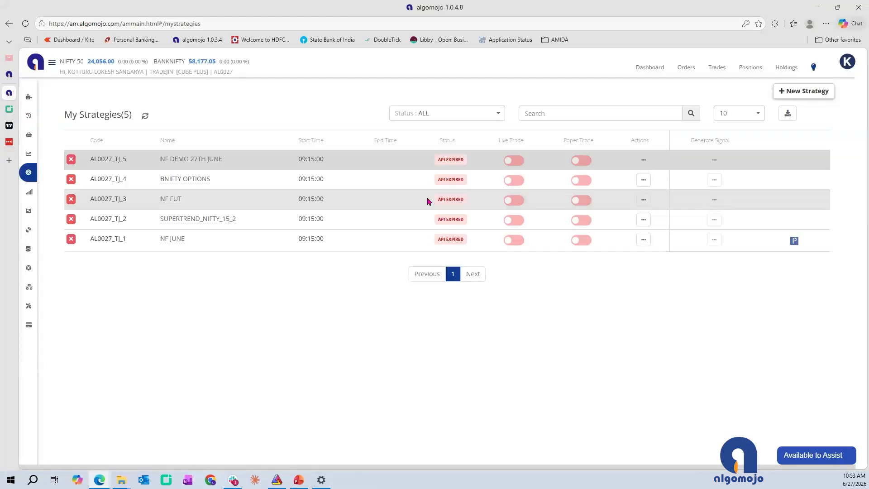
{"action": "left_click", "coordinate": [643, 161]}
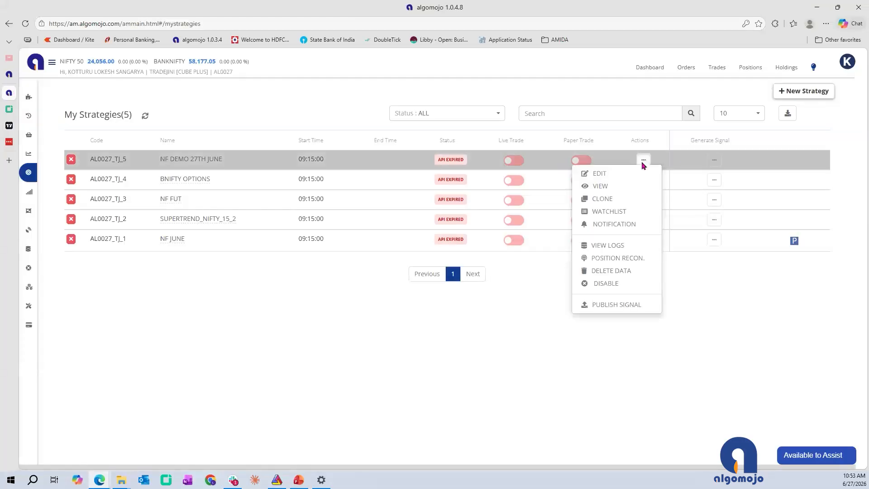
{"action": "left_click", "coordinate": [607, 175]}
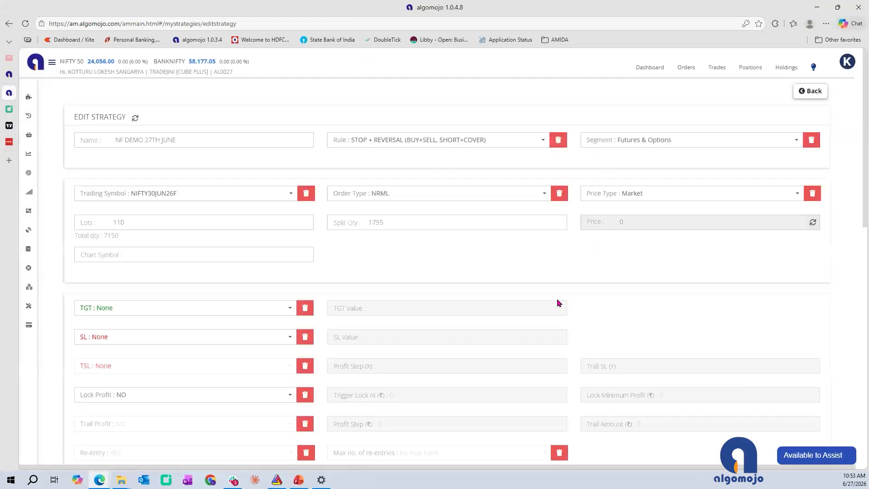
{"action": "scroll", "coordinate": [556, 301], "scroll_direction": "down", "scroll_amount": 10}
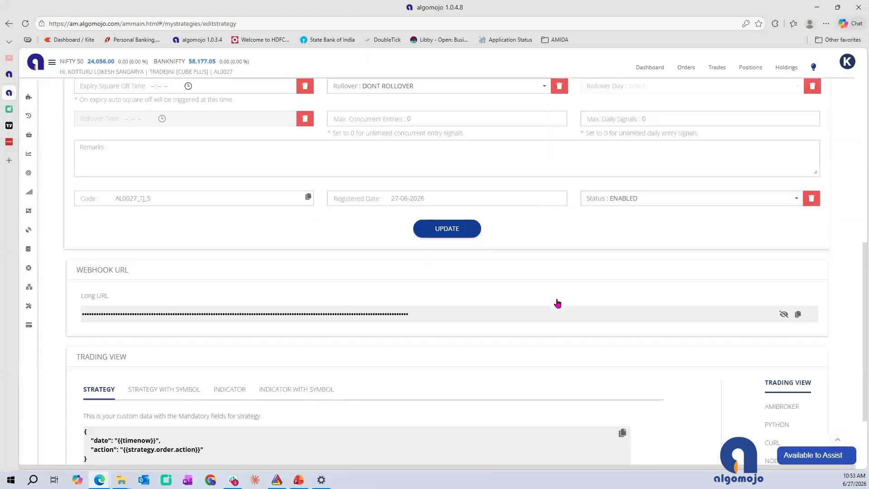
{"action": "left_click", "coordinate": [798, 315]}
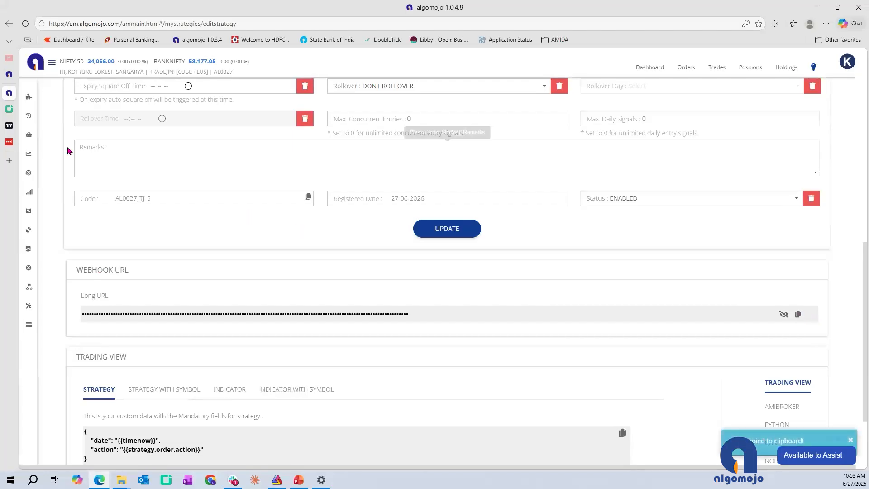
Switch back to TradingView and replace the alert's webhook URL with the one copied from the strategy
{"action": "left_click", "coordinate": [11, 128]}
{"action": "triple_click", "coordinate": [408, 311]}
{"action": "key", "text": "ctrl+v"}
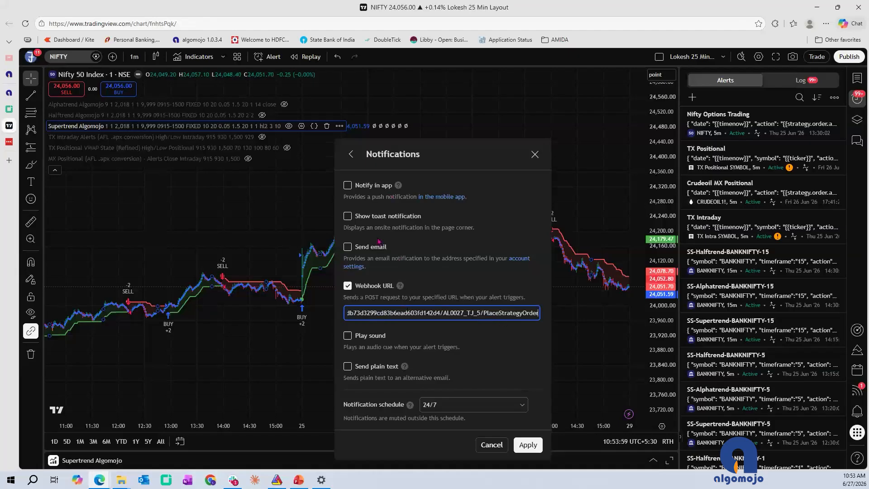
{"action": "left_click", "coordinate": [350, 154]}
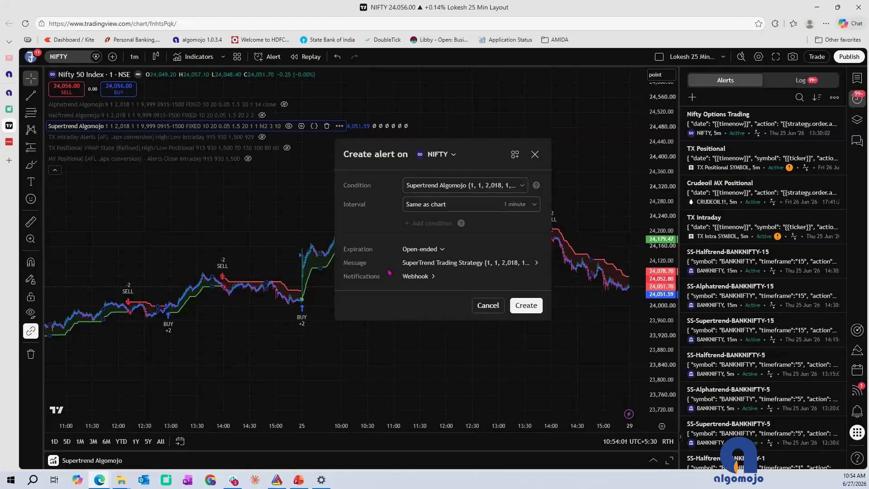
Replace the alert's default message with the TradingView Strategy JSON copied from the Algomojo strategy page, containing date and action
{"action": "left_click", "coordinate": [437, 264]}
{"action": "left_click_drag", "start_coordinate": [528, 263], "coordinate": [342, 229]}
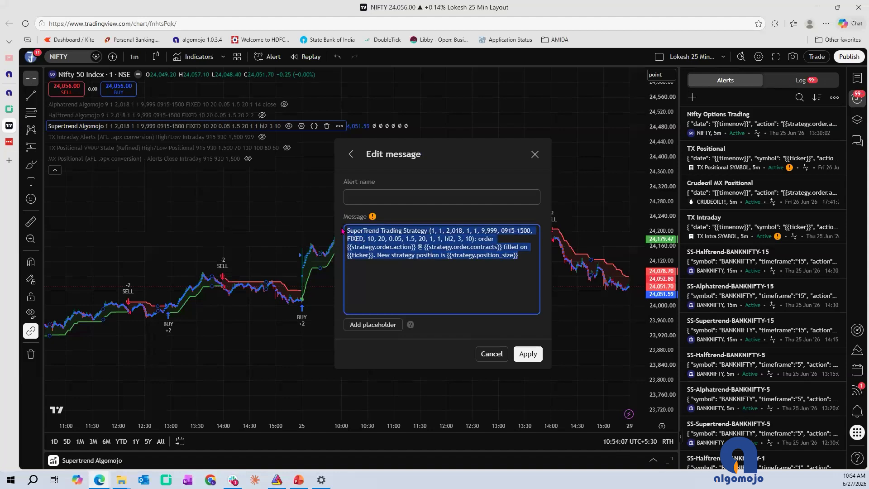
{"action": "key", "text": "BackSpace"}
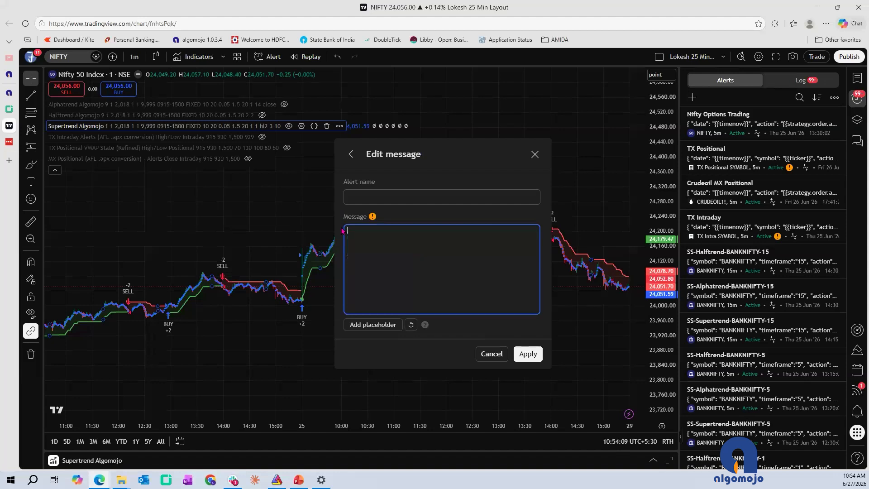
{"action": "left_click", "coordinate": [15, 95]}
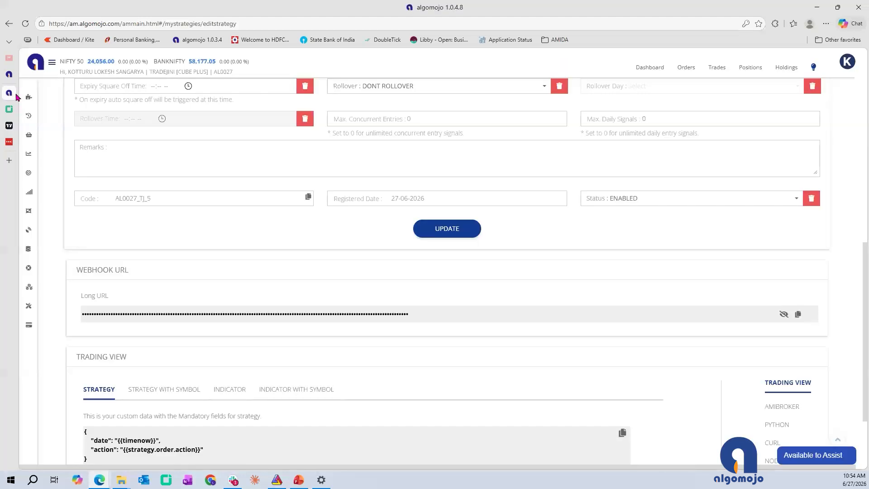
{"action": "scroll", "coordinate": [322, 209], "scroll_direction": "down", "scroll_amount": 3}
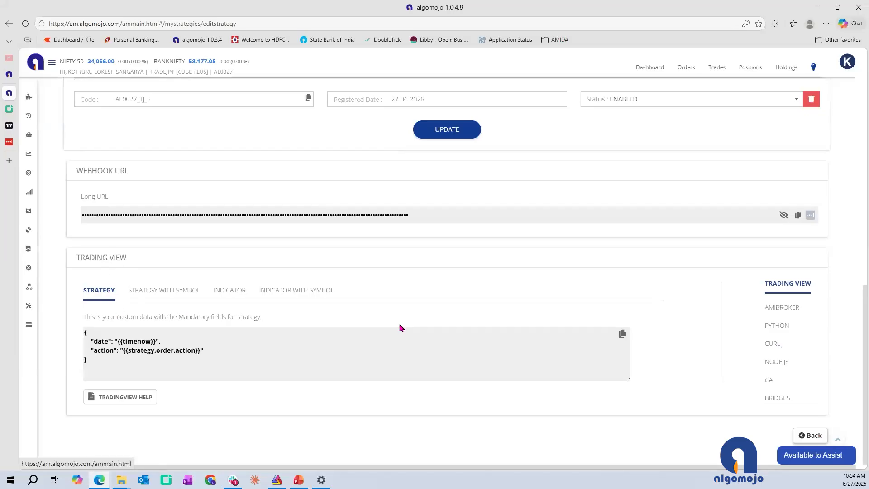
{"action": "left_click", "coordinate": [621, 335]}
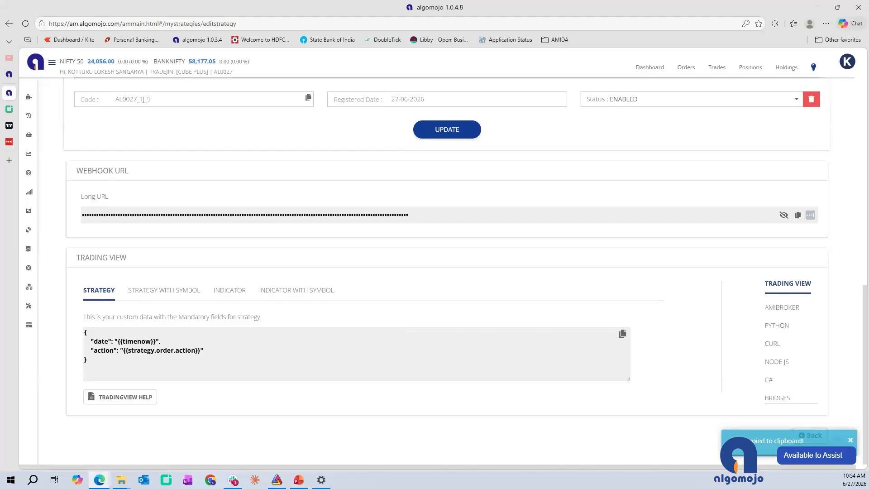
{"action": "left_click", "coordinate": [8, 125]}
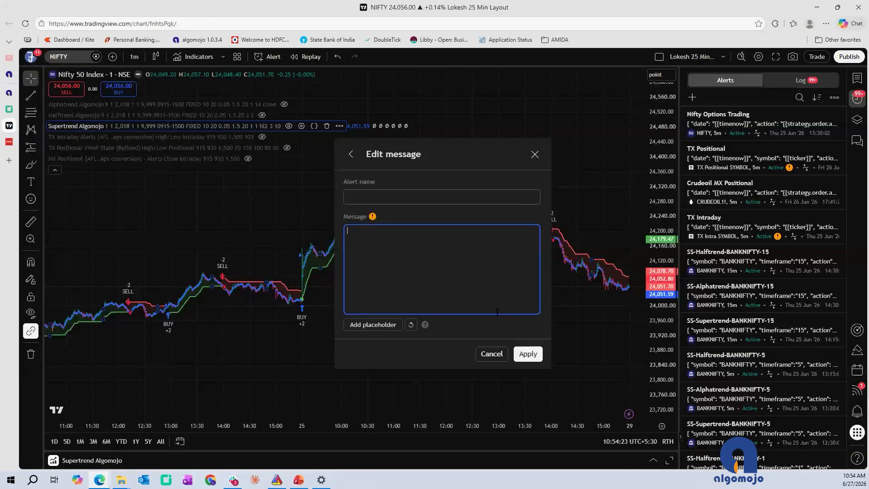
{"action": "key", "text": "ctrl+v"}
Name the alert DEMO 27TH NF, apply the message settings and create the alert
{"action": "left_click", "coordinate": [453, 194]}
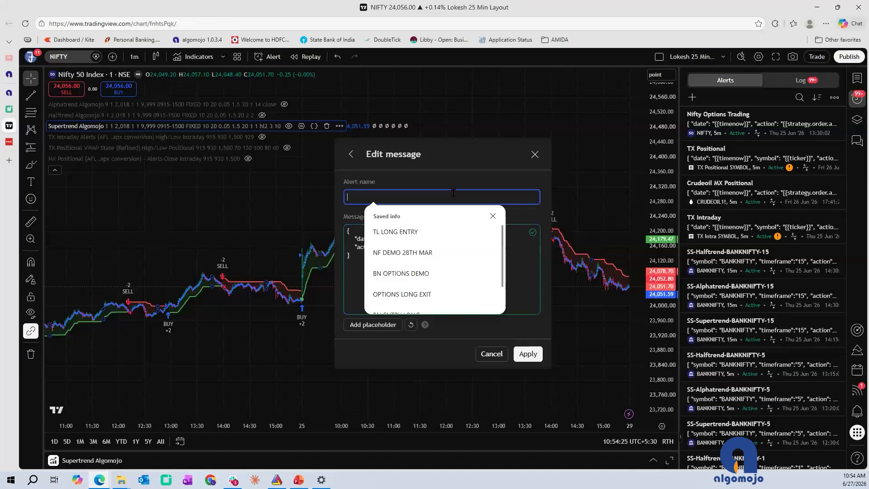
{"action": "type", "text": "DEMO "}
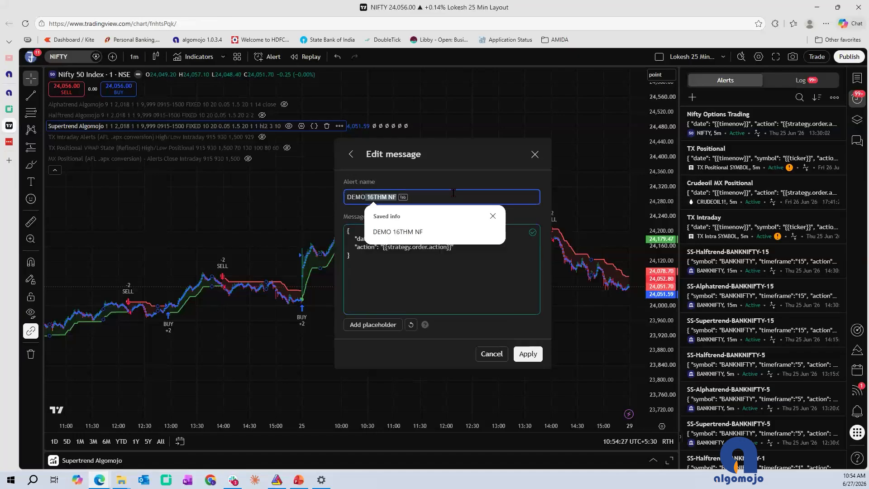
{"action": "type", "text": "27TH NF"}
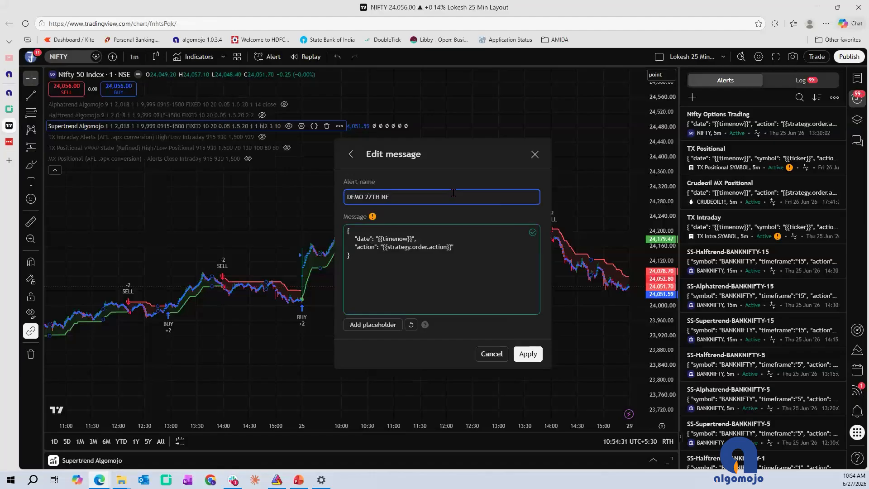
{"action": "left_click", "coordinate": [525, 354]}
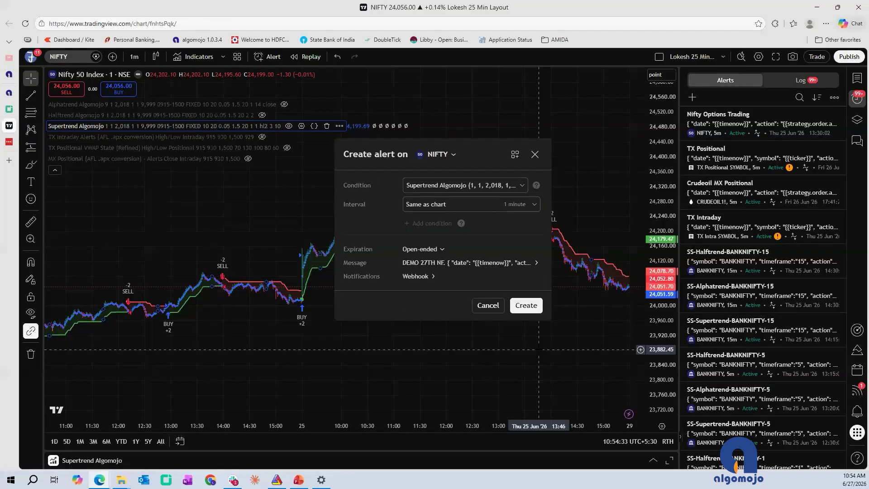
{"action": "left_click", "coordinate": [526, 305]}
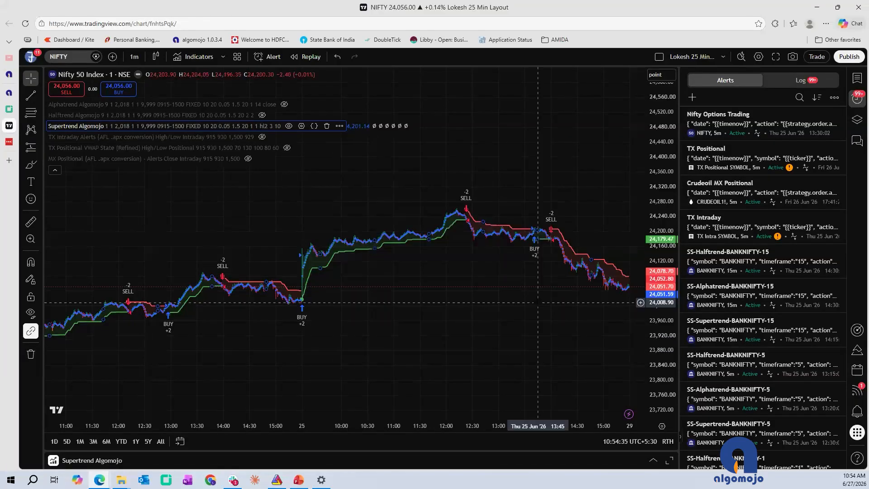
{"action": "mouse_move", "coordinate": [783, 237]}
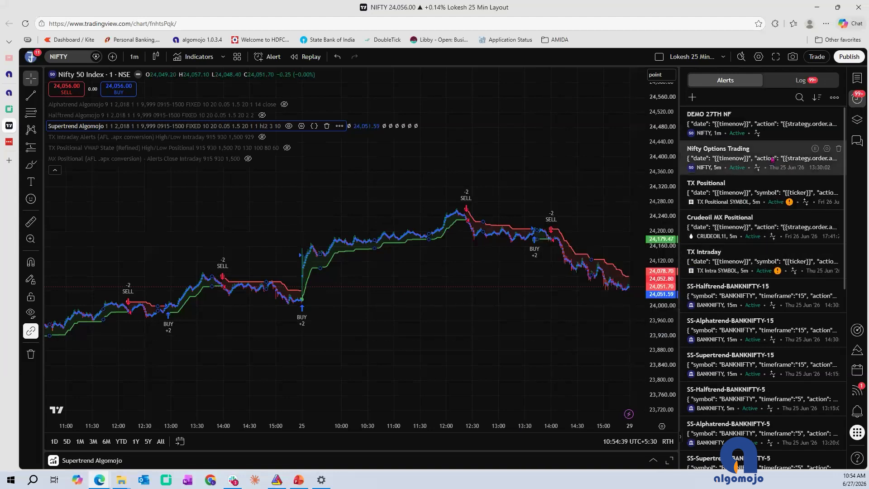
{"action": "mouse_move", "coordinate": [779, 121]}
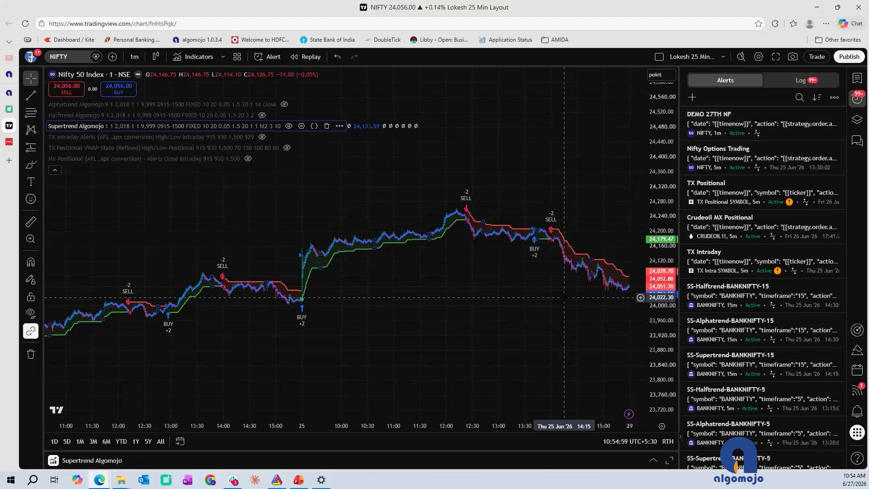
{"action": "left_click_drag", "start_coordinate": [554, 301], "coordinate": [480, 315]}
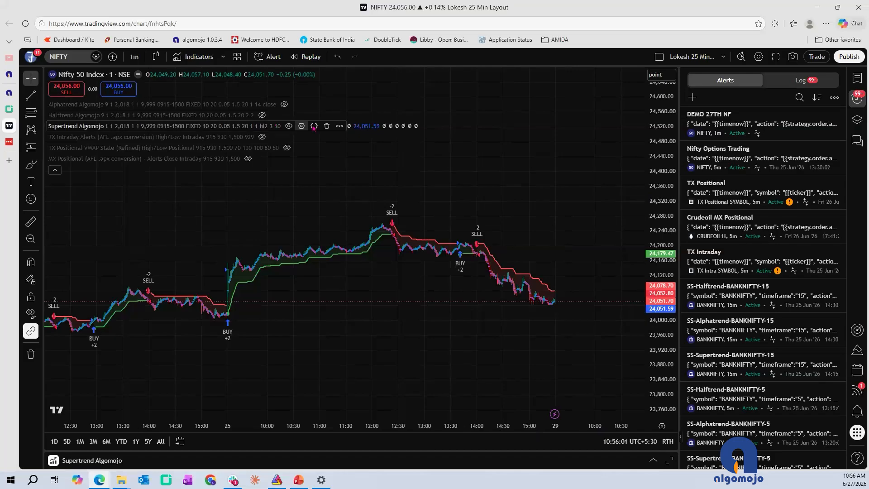
{"action": "left_click", "coordinate": [339, 126]}
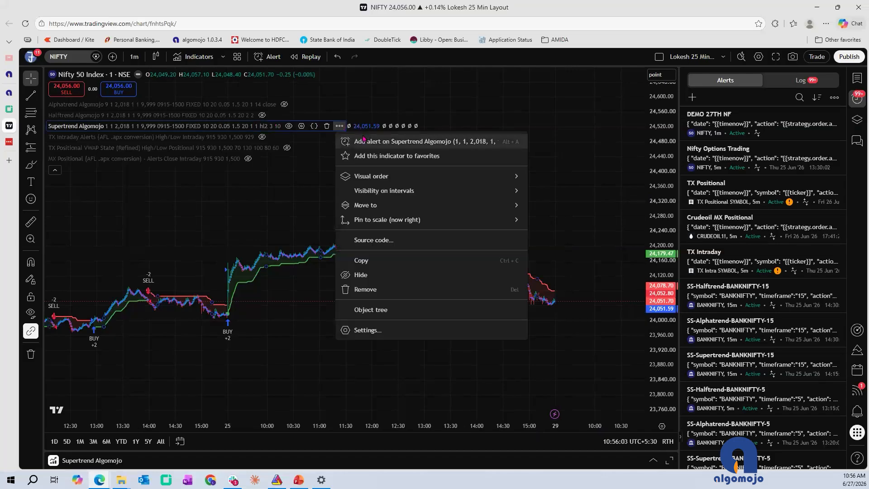
{"action": "left_click", "coordinate": [379, 138]}
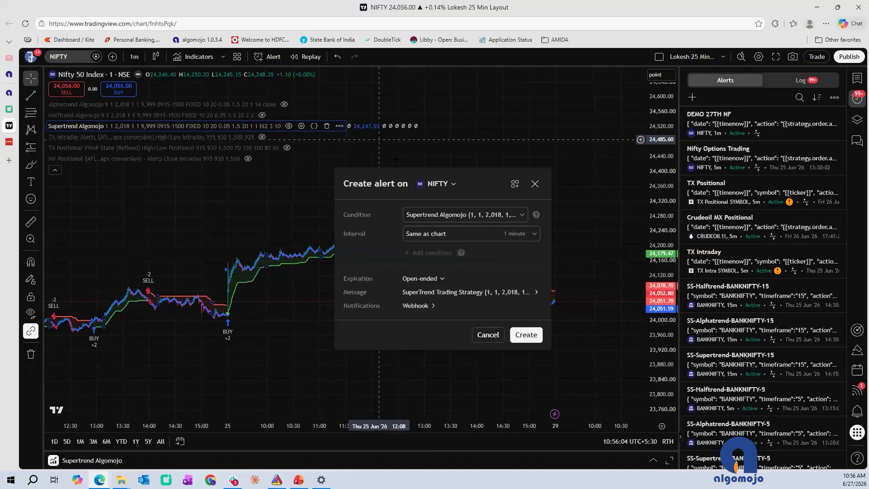
{"action": "left_click", "coordinate": [445, 291]}
{"action": "key", "text": "ctrl+a"}
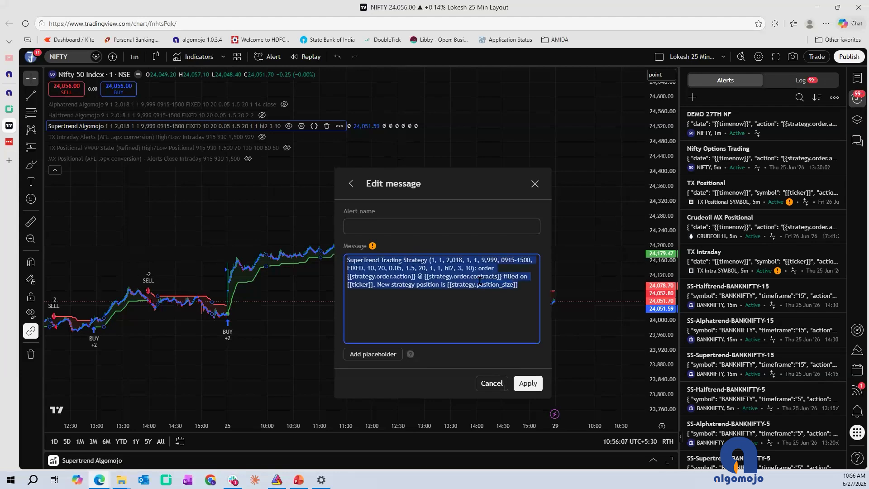
{"action": "type", "text": "{     \"date\": \"{{timenow}}\",     \"action\": \"{{strategy.order.action}}\" }"}
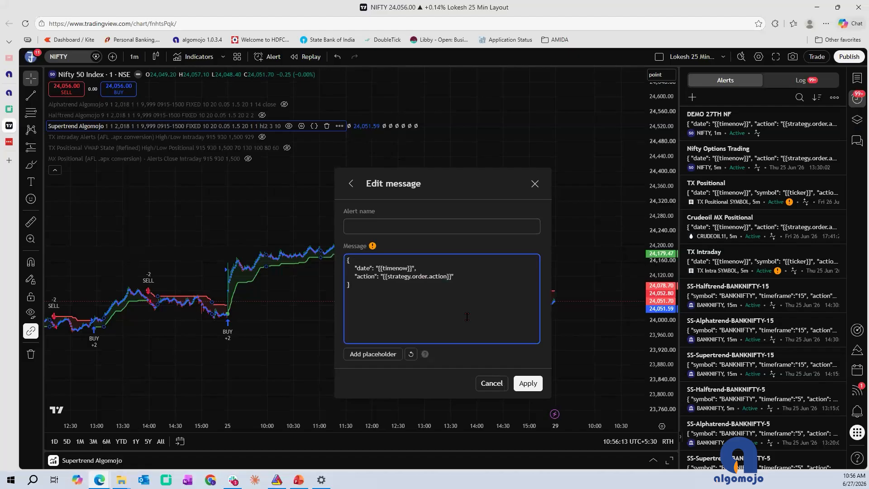
{"action": "left_click", "coordinate": [526, 383]}
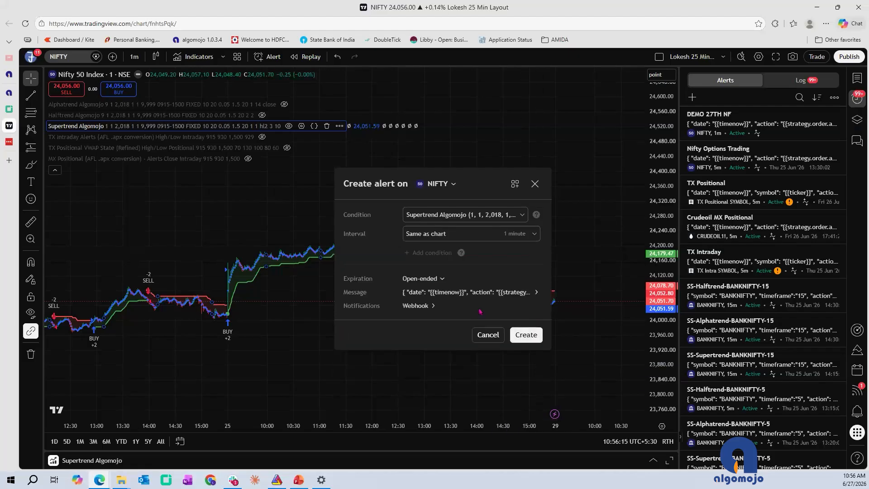
{"action": "left_click", "coordinate": [419, 309]}
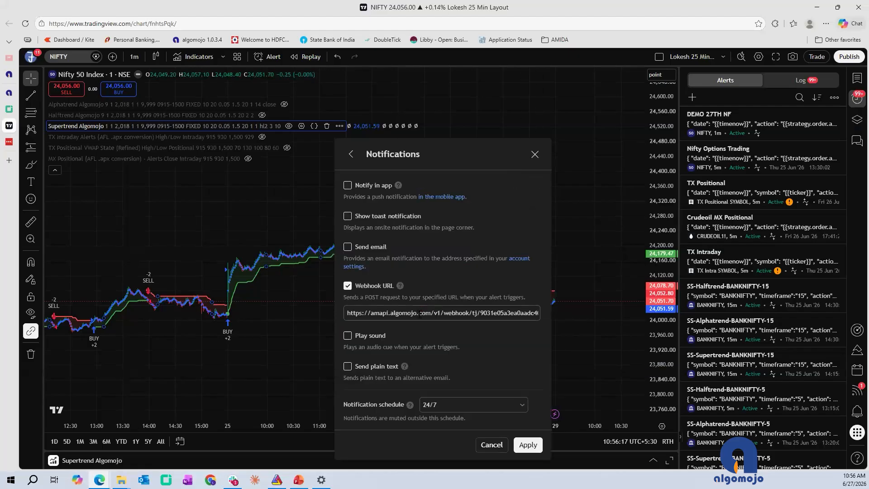
{"action": "left_click", "coordinate": [528, 445]}
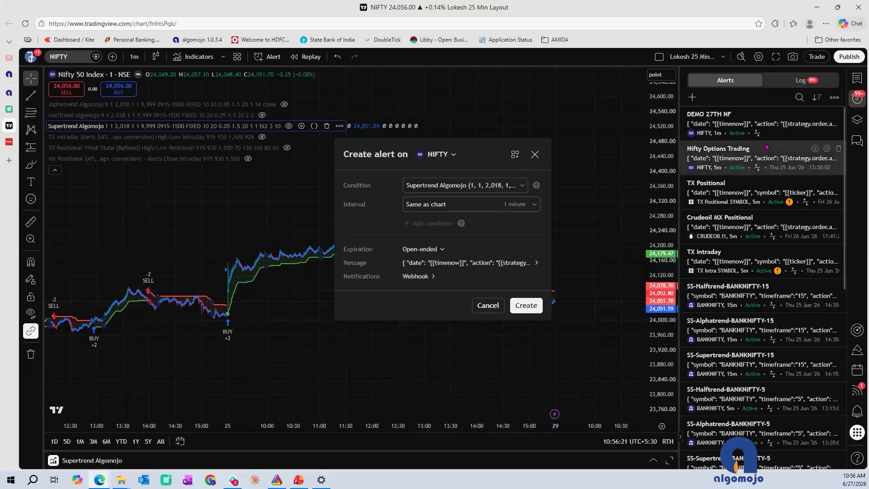
{"action": "mouse_move", "coordinate": [768, 131]}
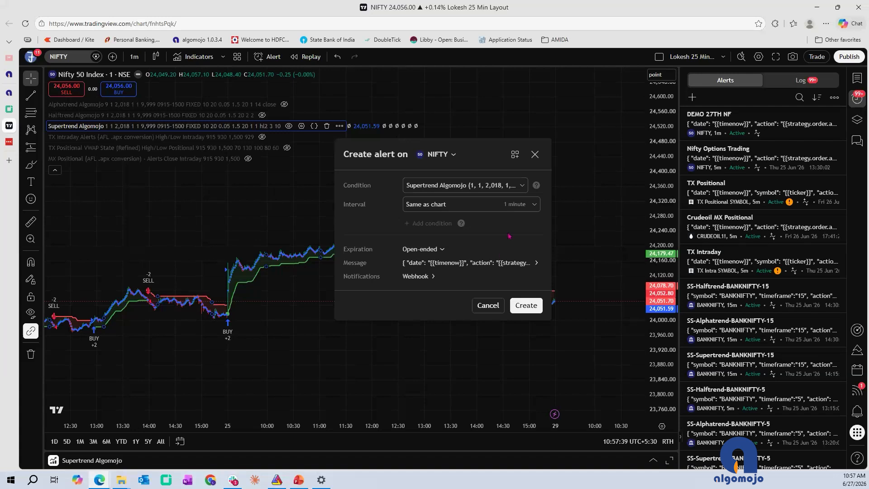
{"action": "left_click", "coordinate": [488, 305]}
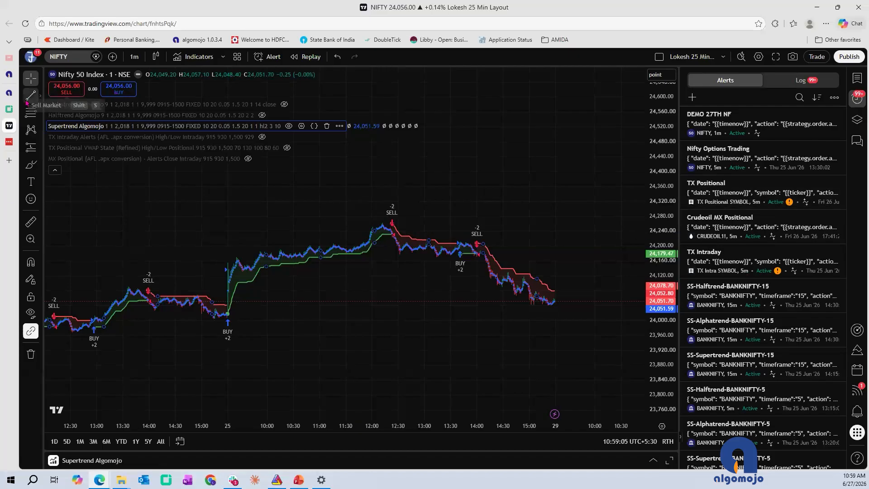
Switch to Algomojo, go back to the strategies list and reopen the NF DEMO 27TH JUNE strategy for editing
{"action": "mouse_move", "coordinate": [9, 93]}
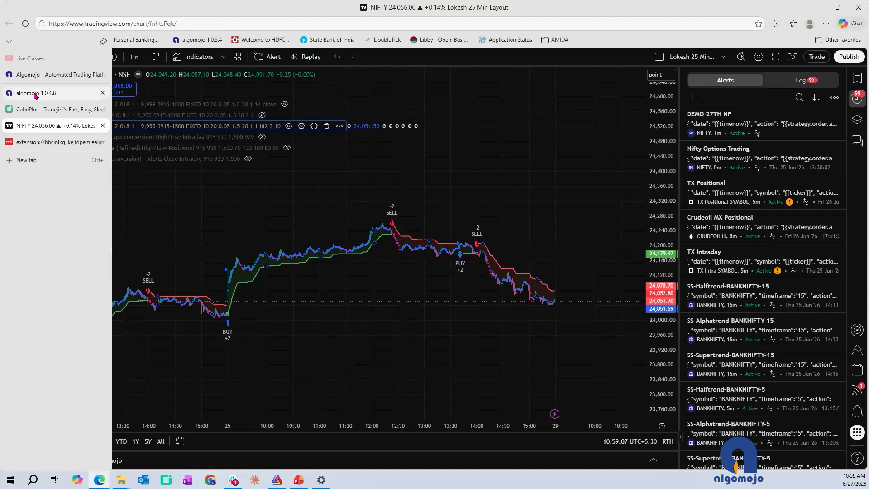
{"action": "left_click", "coordinate": [35, 94]}
{"action": "scroll", "coordinate": [634, 185], "scroll_direction": "up", "scroll_amount": 10}
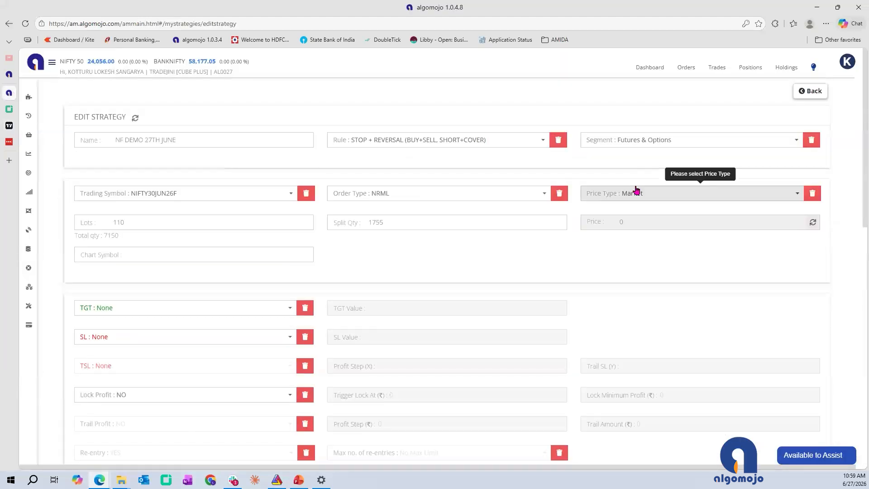
{"action": "left_click", "coordinate": [809, 93]}
{"action": "left_click", "coordinate": [643, 159]}
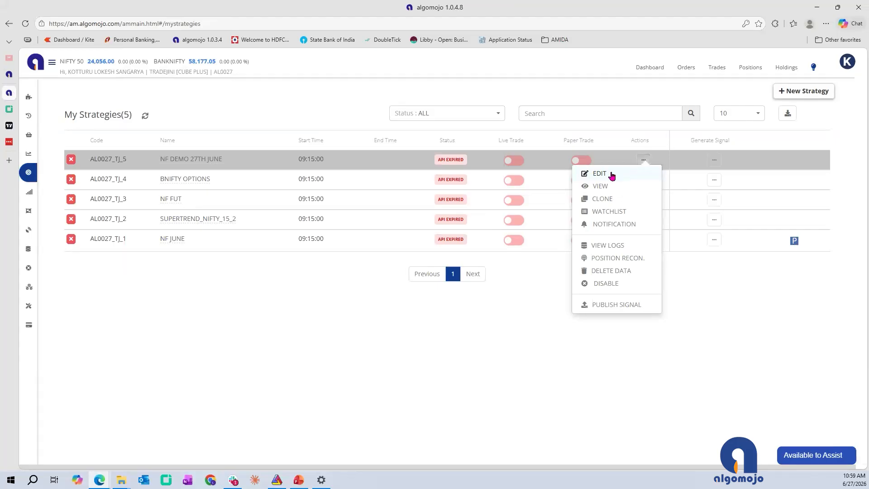
{"action": "left_click", "coordinate": [612, 173]}
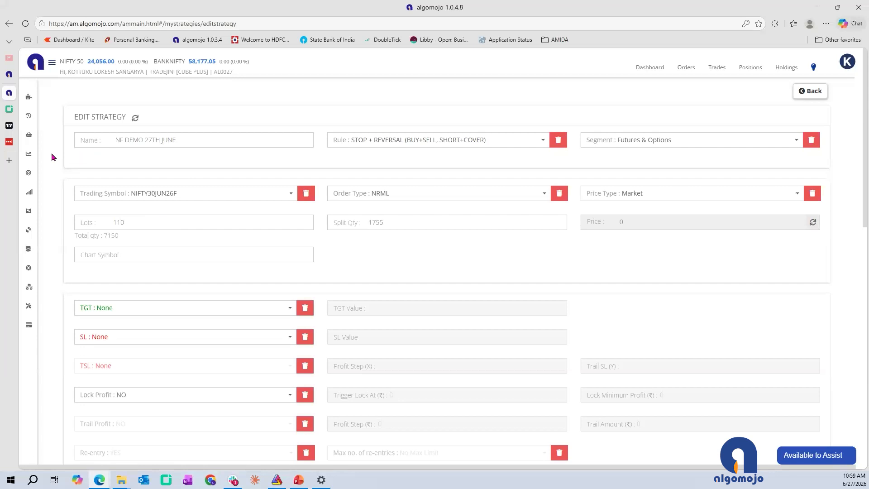
Check the orders log in My API Logs and return to the My Strategies list
{"action": "mouse_move", "coordinate": [24, 122]}
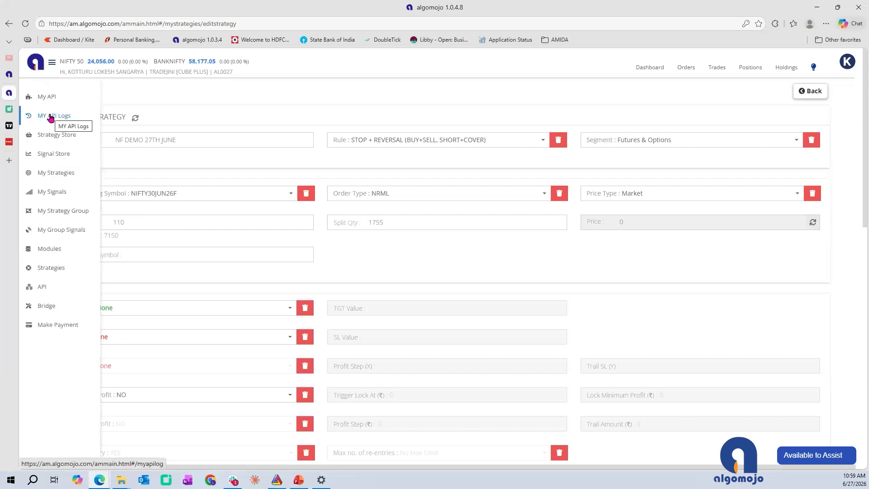
{"action": "left_click", "coordinate": [51, 117]}
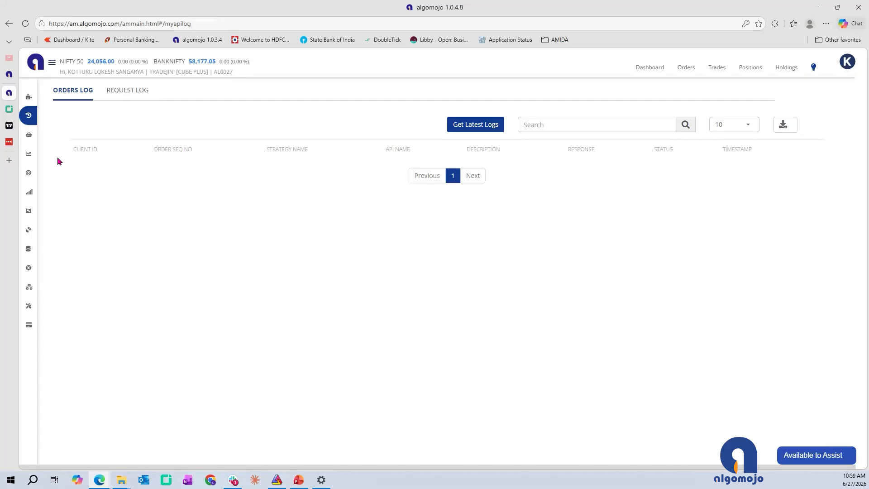
{"action": "mouse_move", "coordinate": [44, 144]}
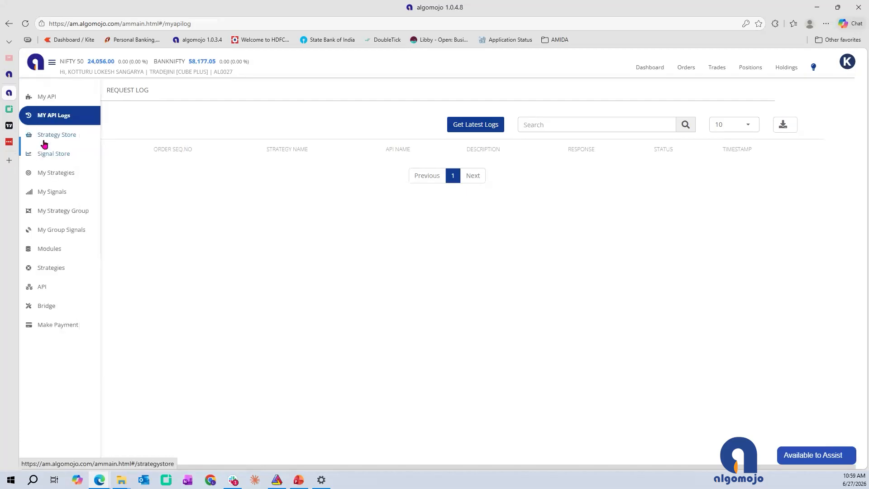
{"action": "left_click", "coordinate": [71, 171]}
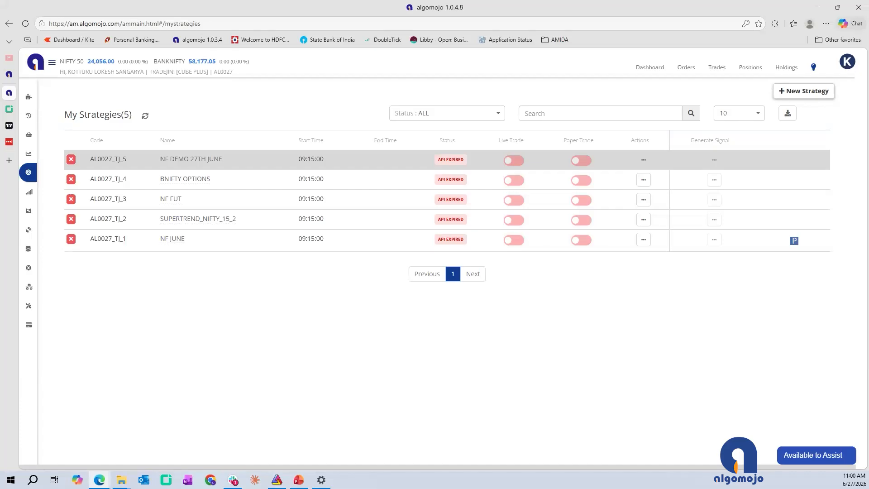
Open the NF DEMO 27TH JUNE strategy for editing
{"action": "left_click", "coordinate": [643, 160]}
{"action": "left_click", "coordinate": [643, 161]}
{"action": "left_click", "coordinate": [644, 164]}
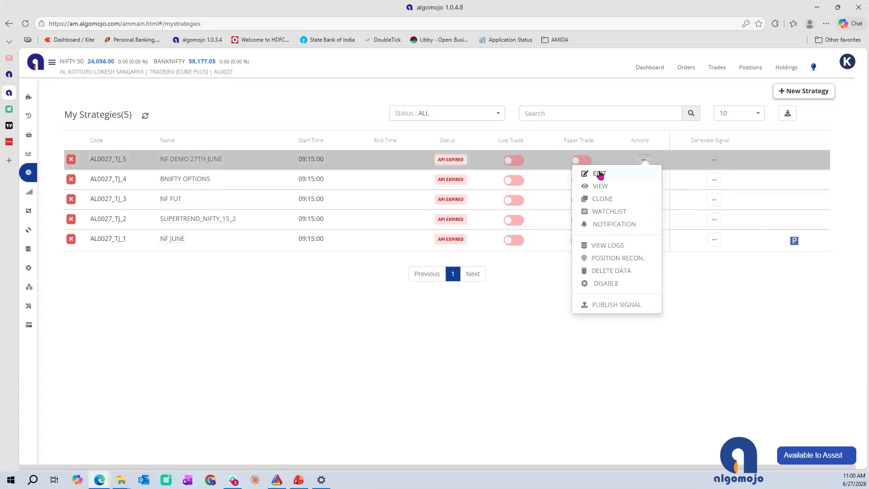
{"action": "left_click", "coordinate": [599, 174]}
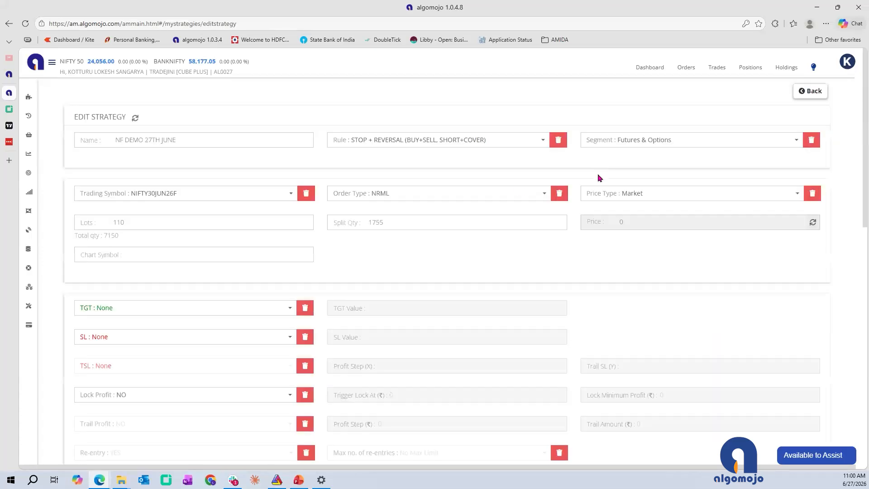
Set the strategy's lots to 150
{"action": "left_click", "coordinate": [160, 224]}
{"action": "key", "text": "BackSpace"}
{"action": "key", "text": "BackSpace"}
{"action": "type", "text": "50"}
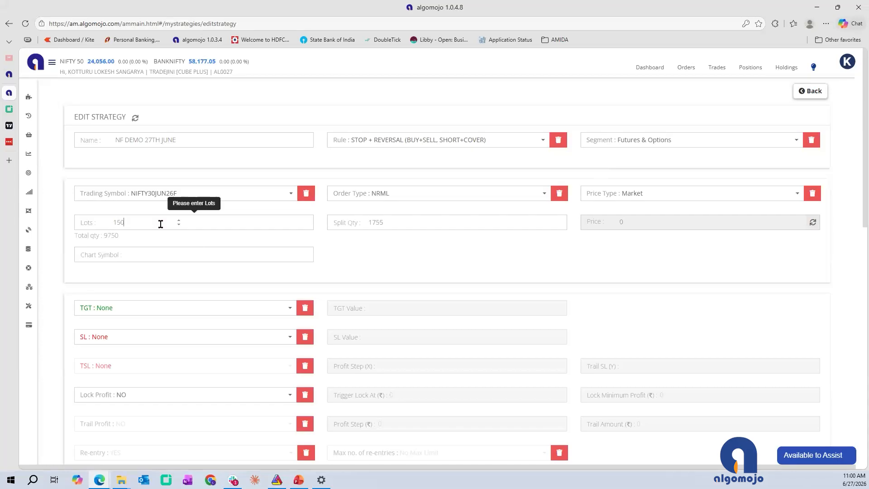
Search the trading symbols for NIFTY and change the strategy's symbol to the July future NIFTY28JUL26F
{"action": "left_click", "coordinate": [227, 196]}
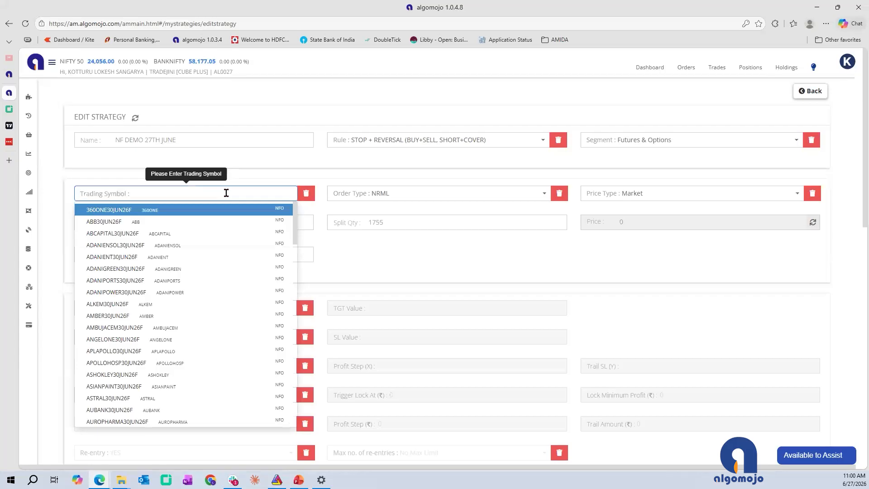
{"action": "type", "text": "N"}
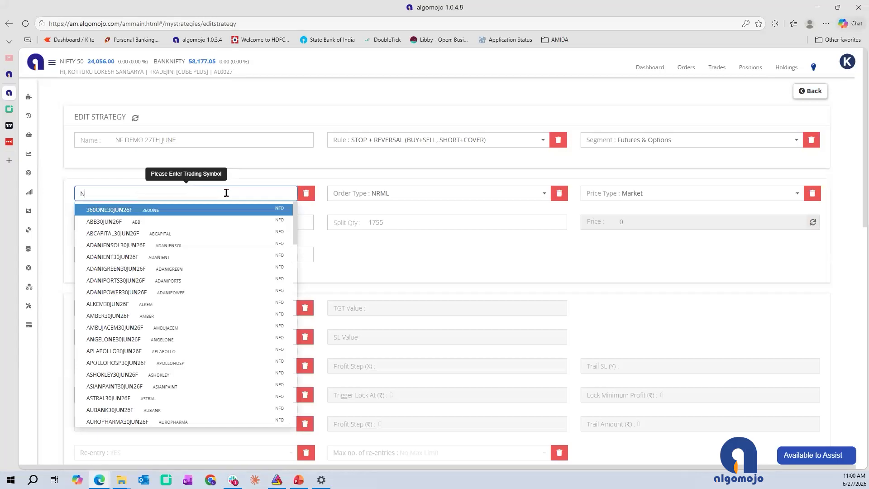
{"action": "type", "text": "IFTY"}
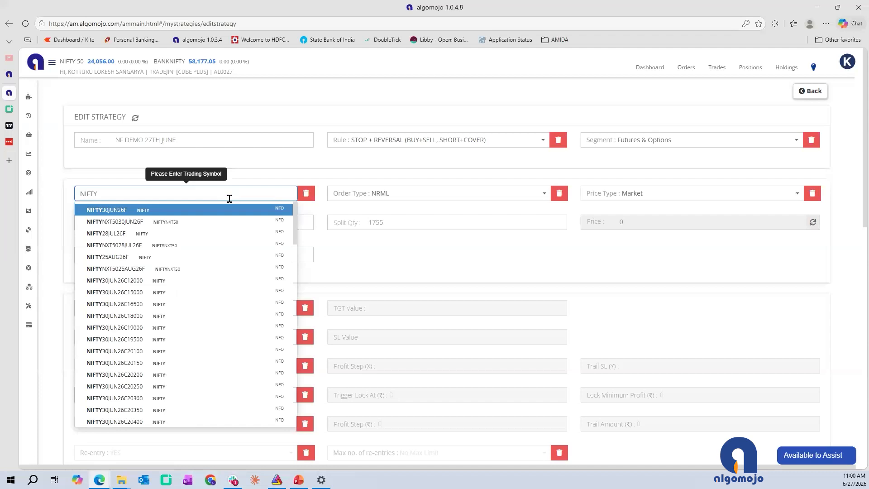
{"action": "left_click", "coordinate": [139, 234]}
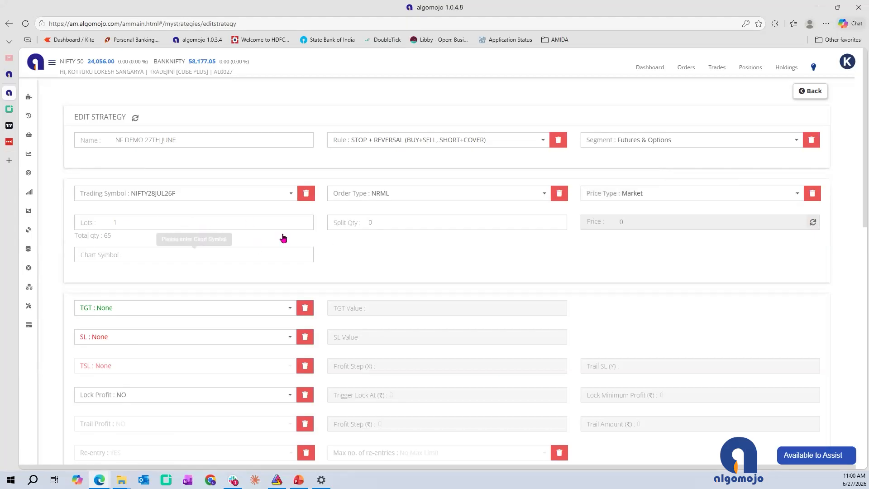
Set the strategy's lots to 125 and update the strategy
{"action": "type", "text": "25"}
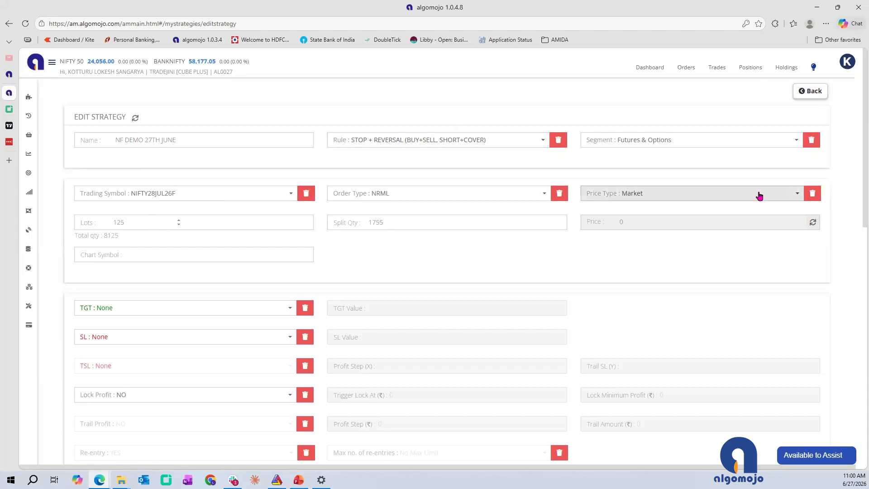
{"action": "scroll", "coordinate": [760, 196], "scroll_direction": "down", "scroll_amount": 7}
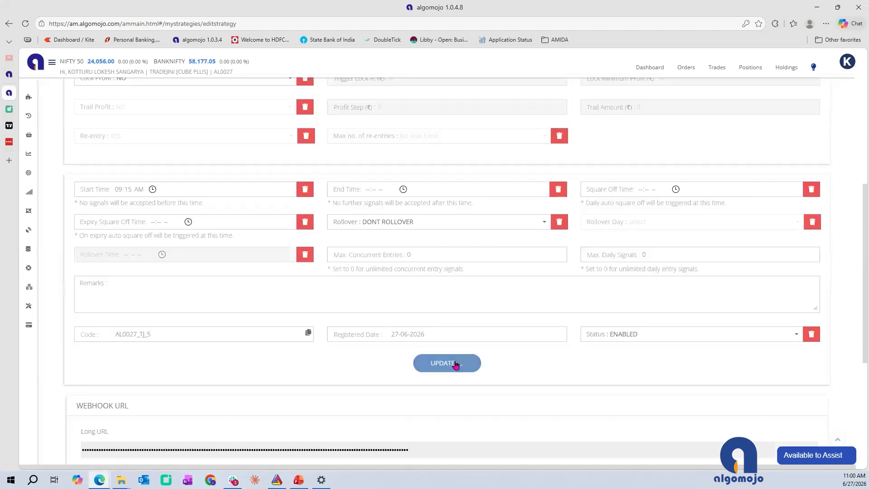
{"action": "left_click", "coordinate": [455, 365]}
{"action": "scroll", "coordinate": [745, 247], "scroll_direction": "up", "scroll_amount": 7}
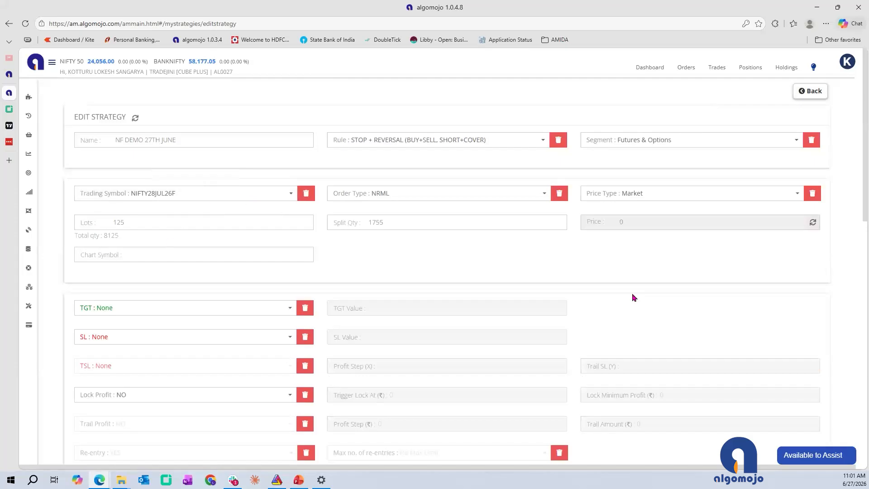
{"action": "scroll", "coordinate": [631, 292], "scroll_direction": "down", "scroll_amount": 7}
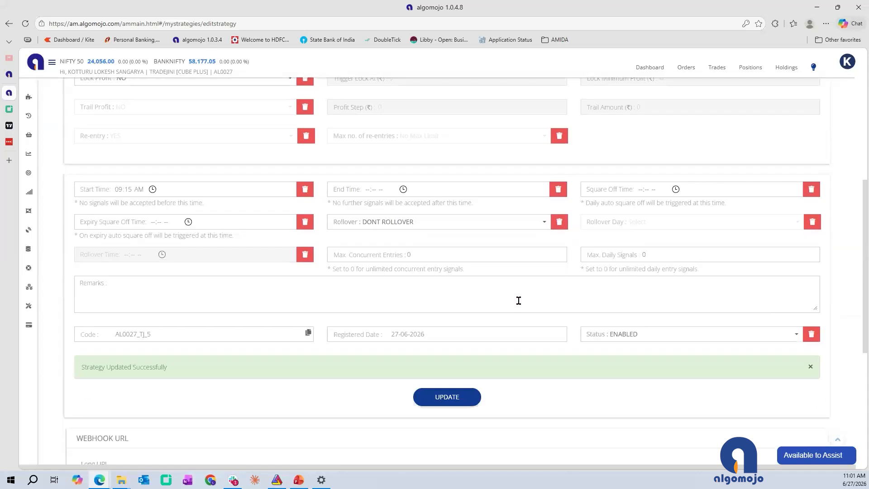
Switch to TradingView to look at the NIFTY chart and its alerts, and return to Algomojo
{"action": "left_click", "coordinate": [13, 130]}
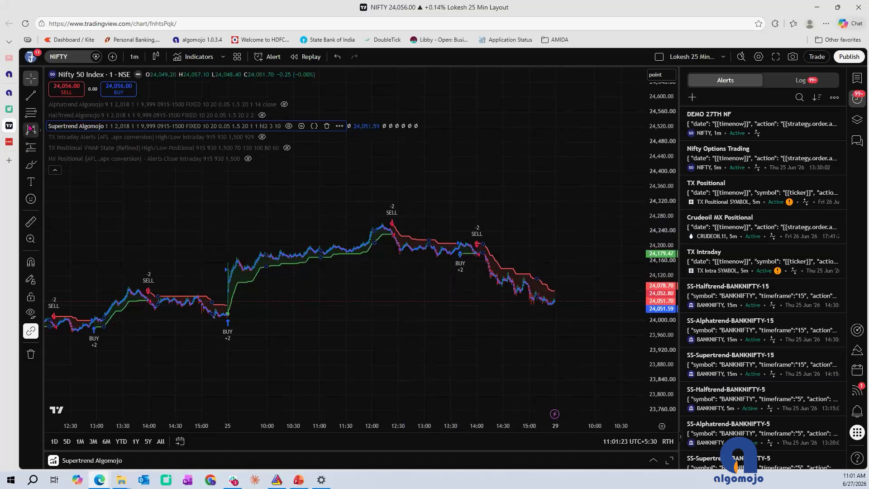
{"action": "mouse_move", "coordinate": [13, 96]}
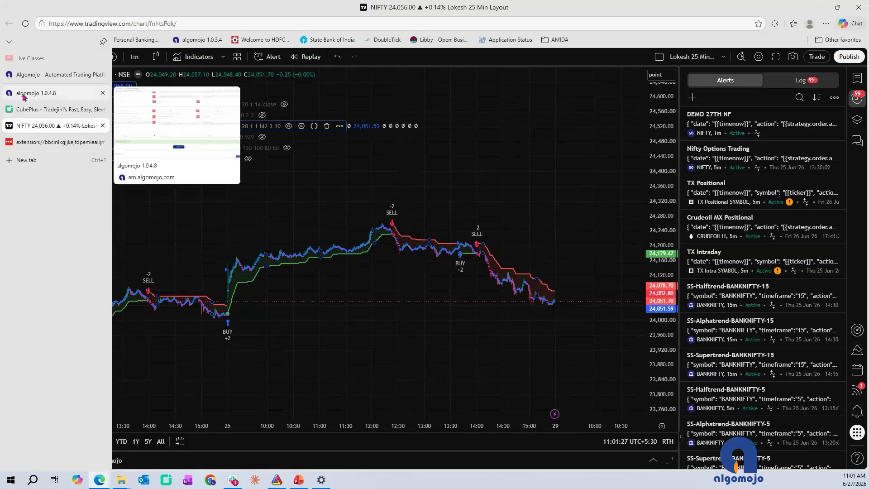
{"action": "left_click", "coordinate": [24, 96]}
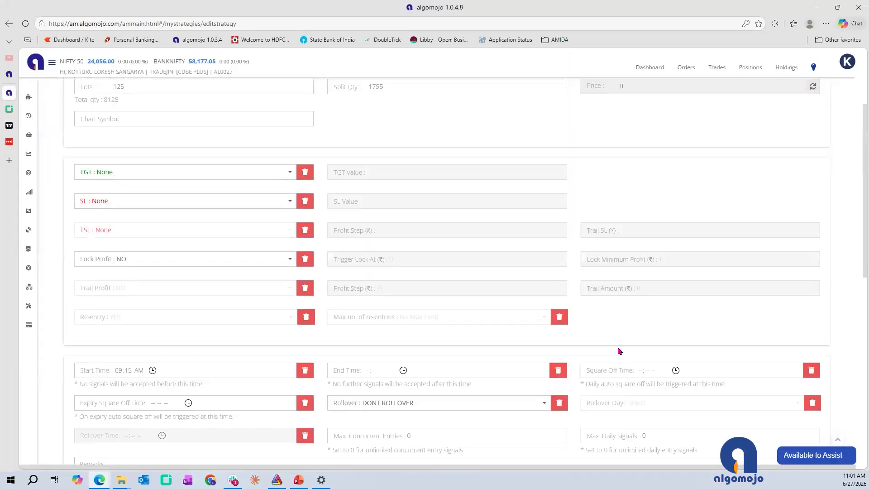
Review the strategy's name in its edit form and go back to the strategies list
{"action": "scroll", "coordinate": [619, 351], "scroll_direction": "up", "scroll_amount": 3}
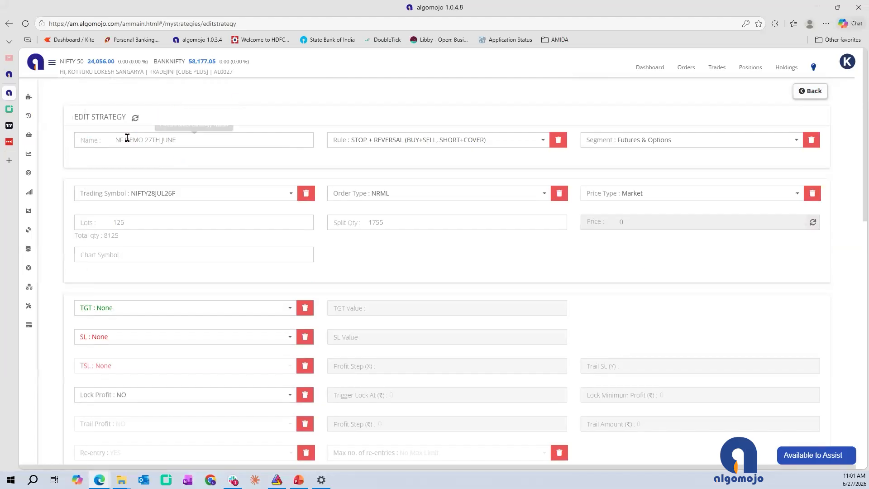
{"action": "left_click_drag", "start_coordinate": [118, 139], "coordinate": [202, 142]}
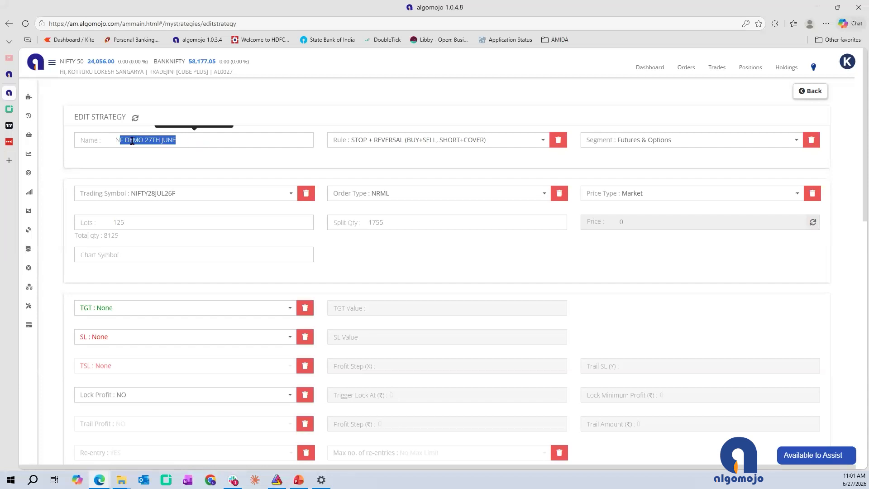
{"action": "left_click_drag", "start_coordinate": [113, 140], "coordinate": [196, 139]}
{"action": "left_click", "coordinate": [812, 98]}
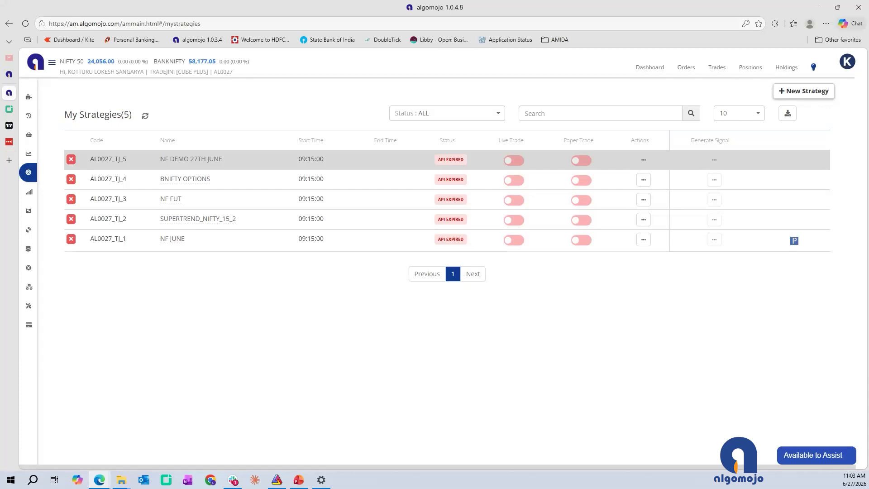
Reopen the NF DEMO 27TH JUNE strategy for editing
{"action": "mouse_move", "coordinate": [24, 96]}
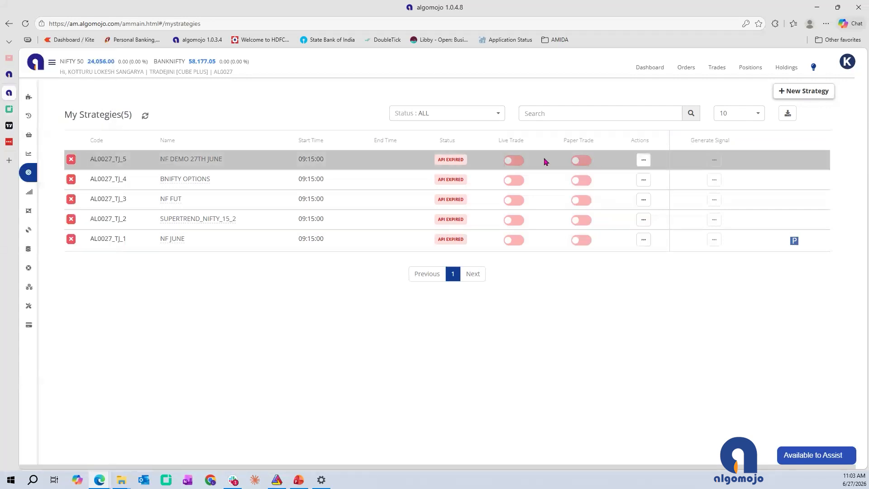
{"action": "left_click", "coordinate": [643, 159]}
{"action": "left_click", "coordinate": [638, 161]}
{"action": "left_click", "coordinate": [648, 160]}
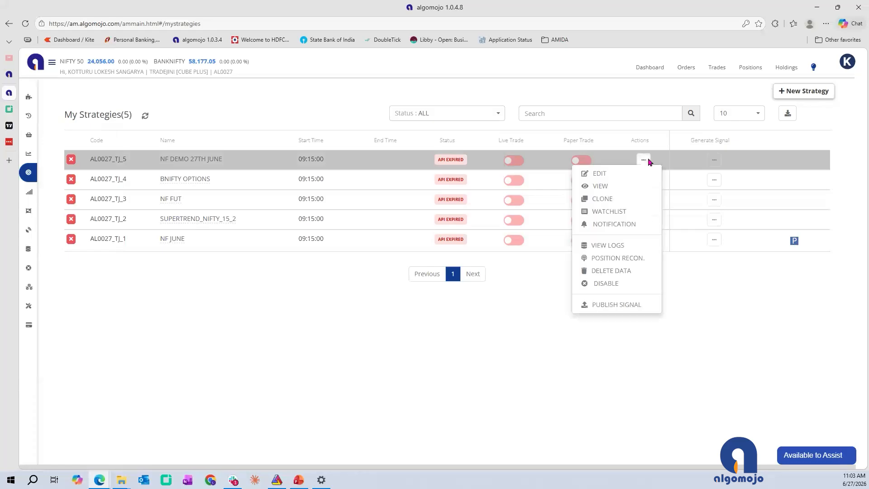
{"action": "left_click", "coordinate": [615, 173]}
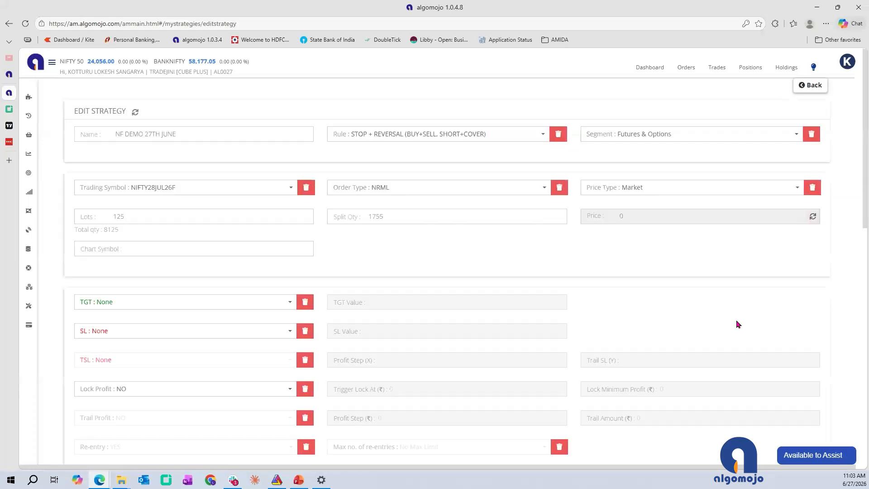
Examine the AmiBroker Long Only and Stop + Reversal code, and return to the TradingView message template and the strategy's main settings
{"action": "scroll", "coordinate": [735, 319], "scroll_direction": "down", "scroll_amount": 15}
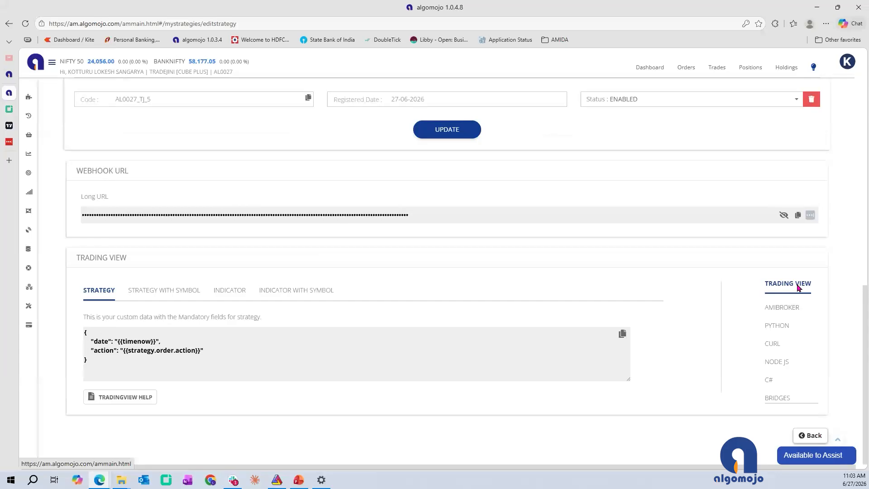
{"action": "left_click", "coordinate": [783, 307]}
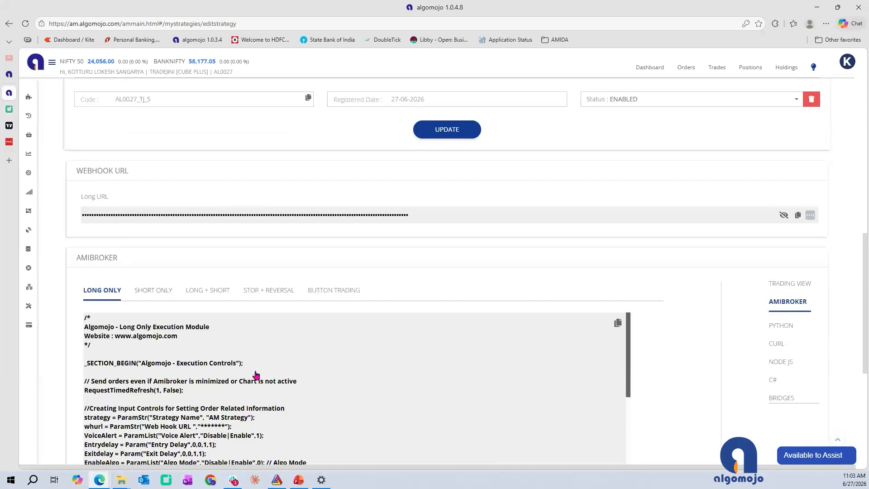
{"action": "scroll", "coordinate": [490, 397], "scroll_direction": "down", "scroll_amount": 1}
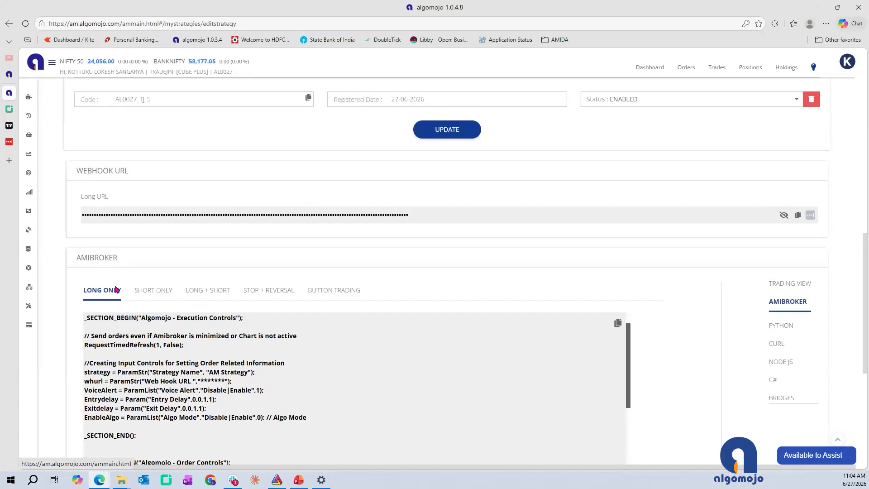
{"action": "left_click", "coordinate": [277, 294]}
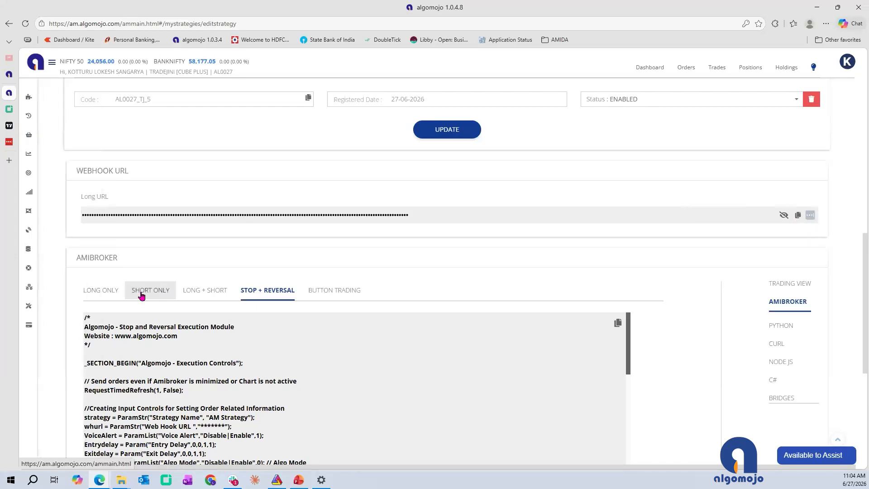
{"action": "left_click", "coordinate": [789, 284]}
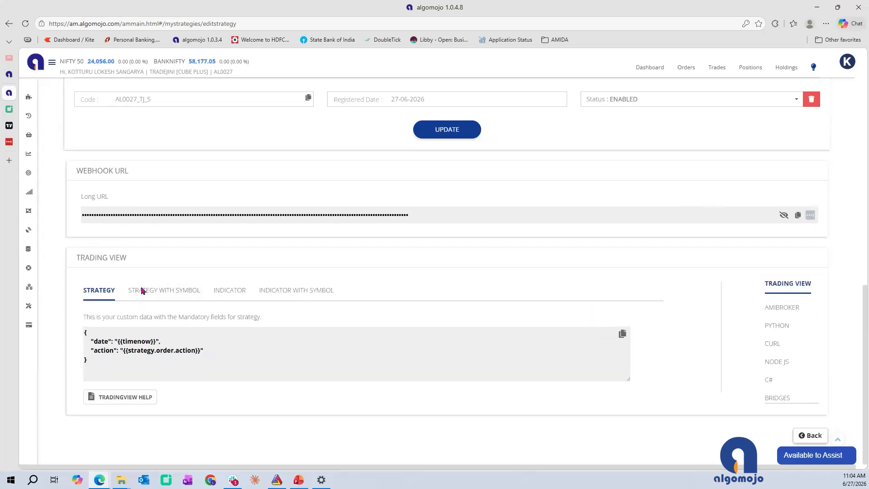
{"action": "mouse_move", "coordinate": [24, 131]}
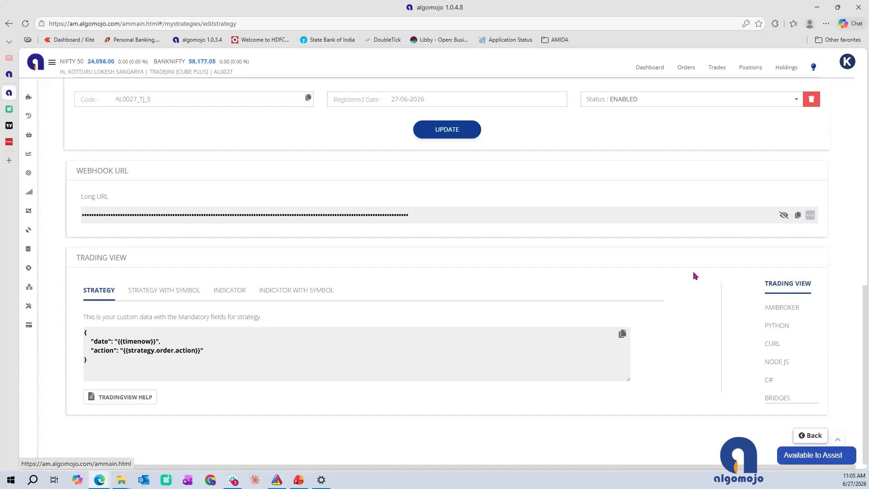
{"action": "scroll", "coordinate": [764, 241], "scroll_direction": "up", "scroll_amount": 15}
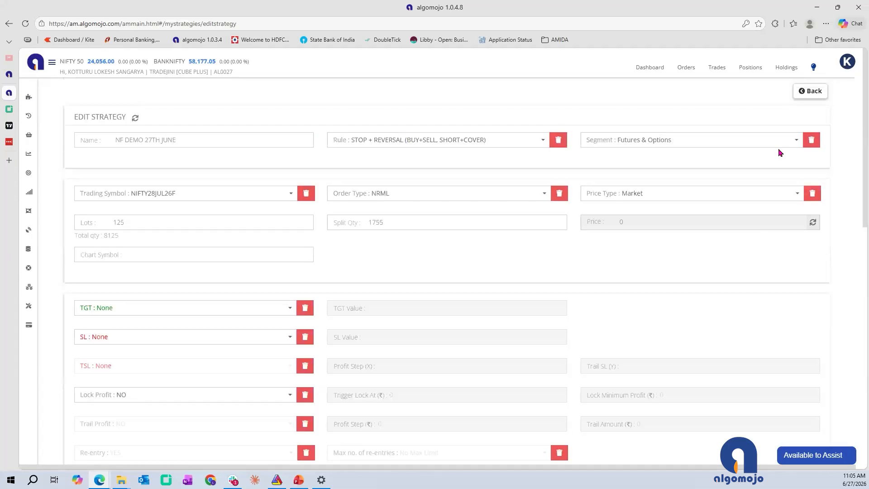
Leave the strategy's edit form for the strategies list, look at the NIFTY chart and alerts in TradingView, and return to Algomojo
{"action": "left_click", "coordinate": [823, 93]}
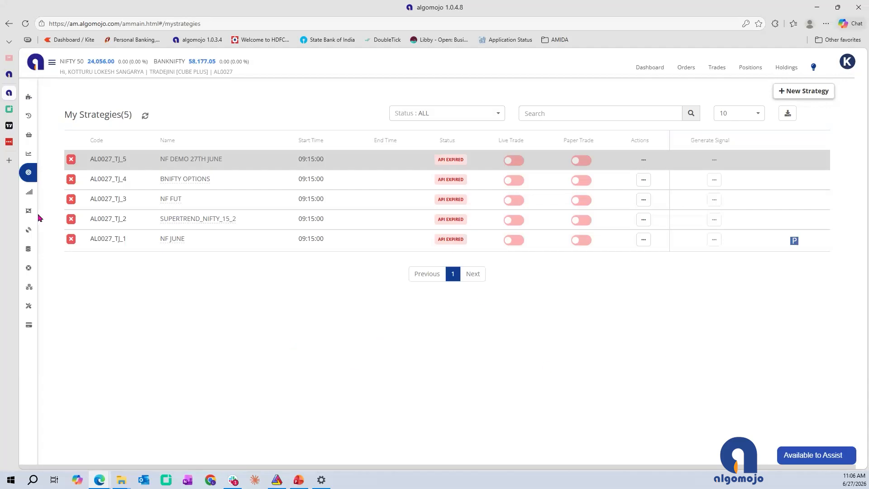
{"action": "mouse_move", "coordinate": [18, 129]}
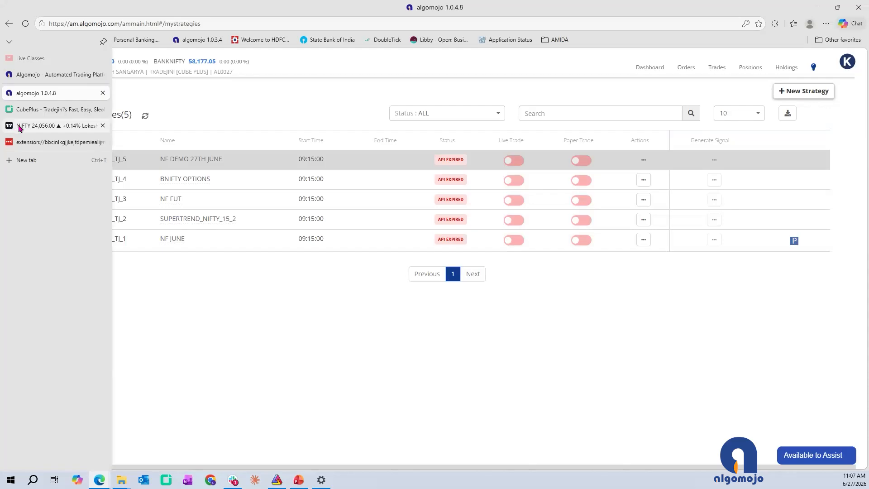
{"action": "left_click", "coordinate": [20, 129]}
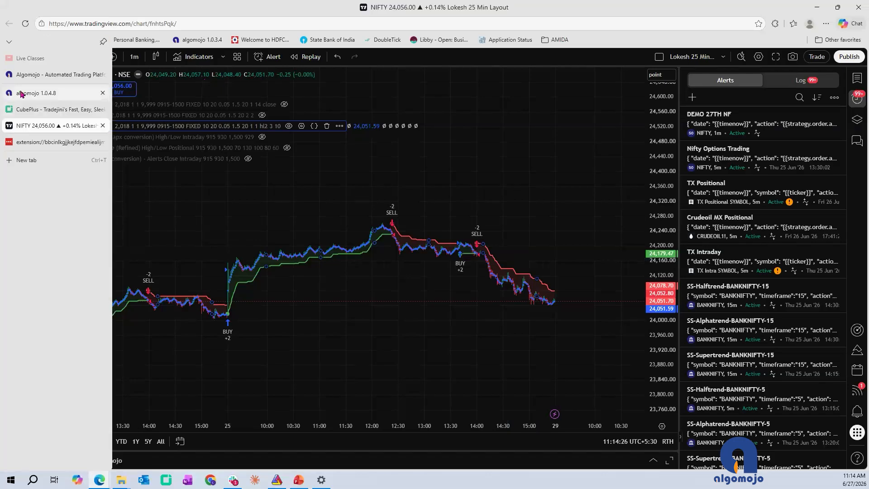
{"action": "left_click", "coordinate": [21, 94]}
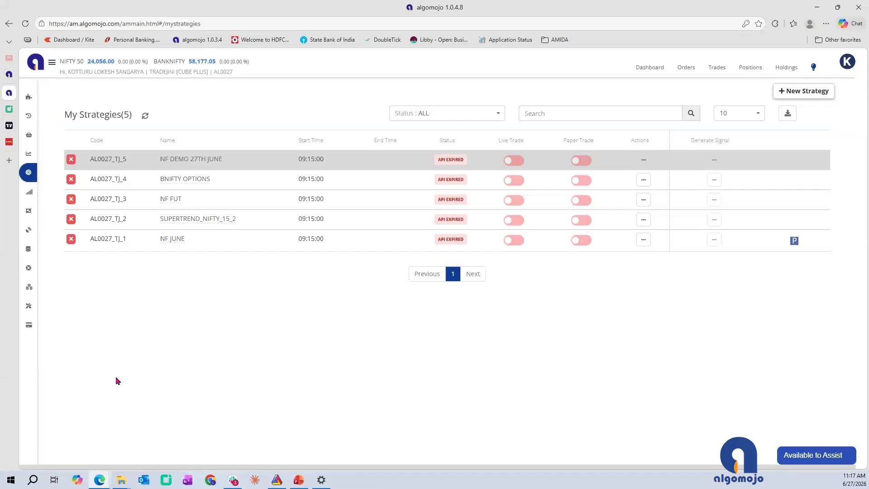
{"action": "left_click", "coordinate": [300, 480]}
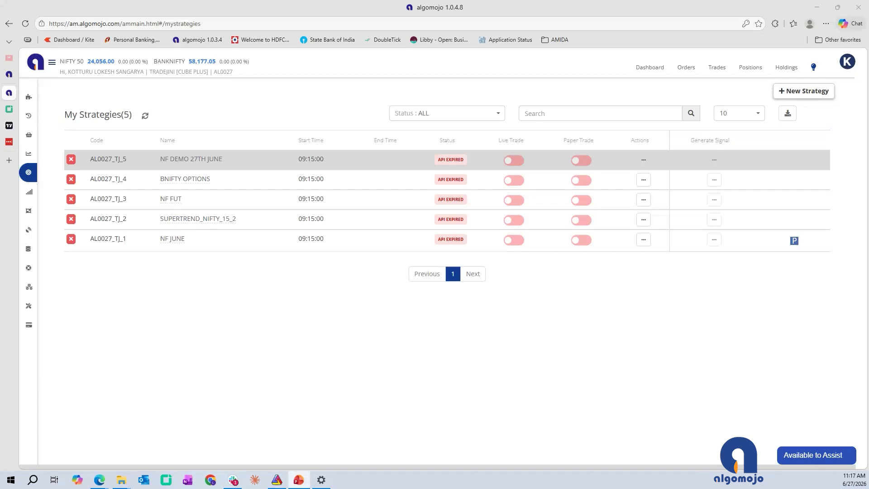
Open arrownect.com in a new browser tab and sign in to Arrownect with the saved credentials
{"action": "left_click", "coordinate": [15, 161]}
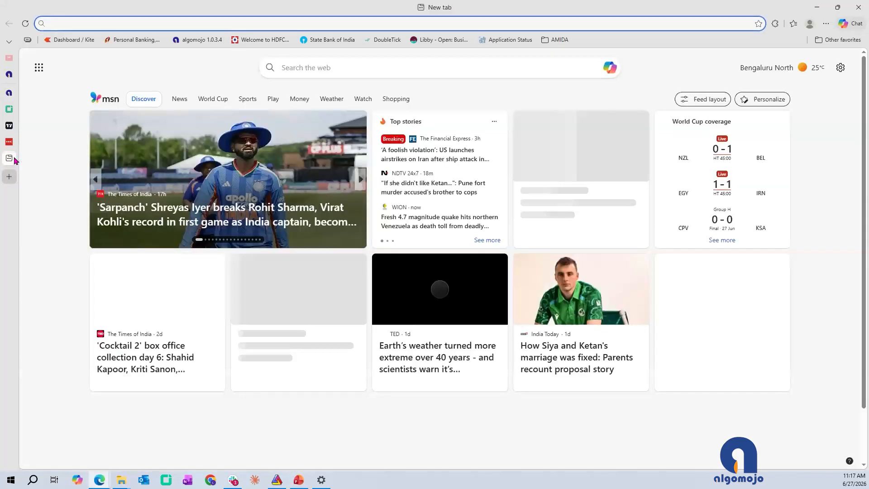
{"action": "type", "text": "ARR"}
{"action": "key", "text": "Return"}
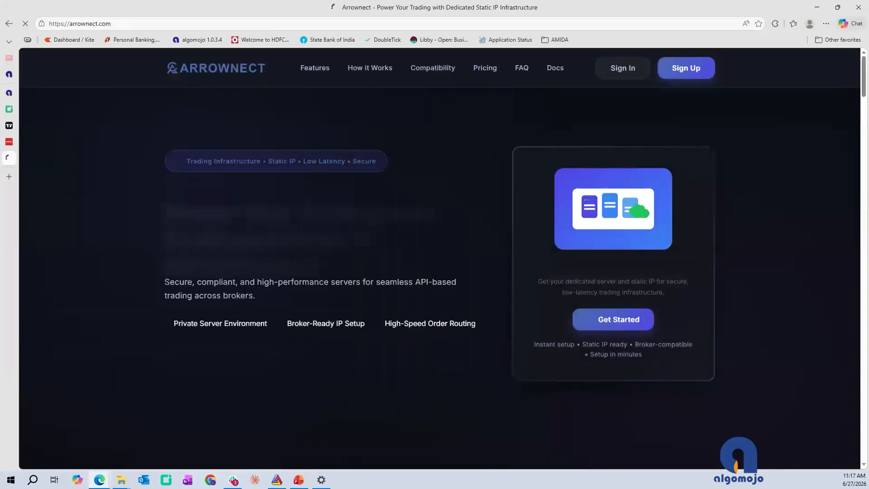
{"action": "left_click", "coordinate": [627, 75]}
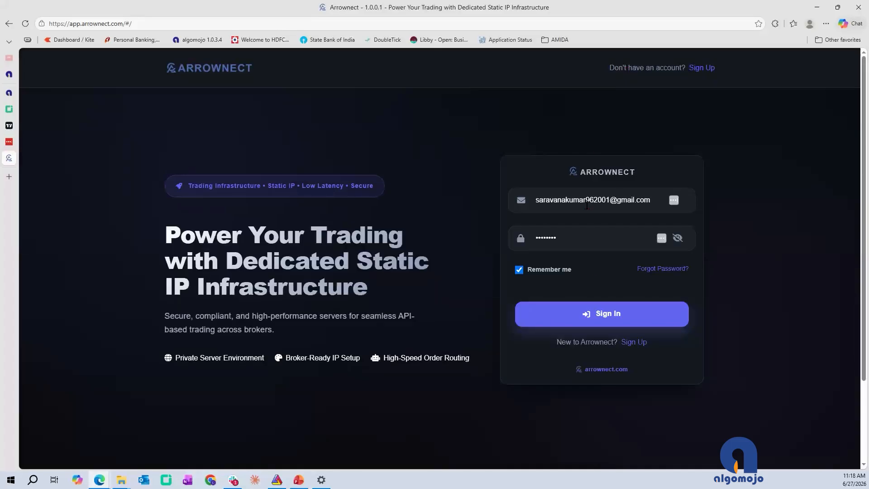
{"action": "left_click", "coordinate": [623, 316]}
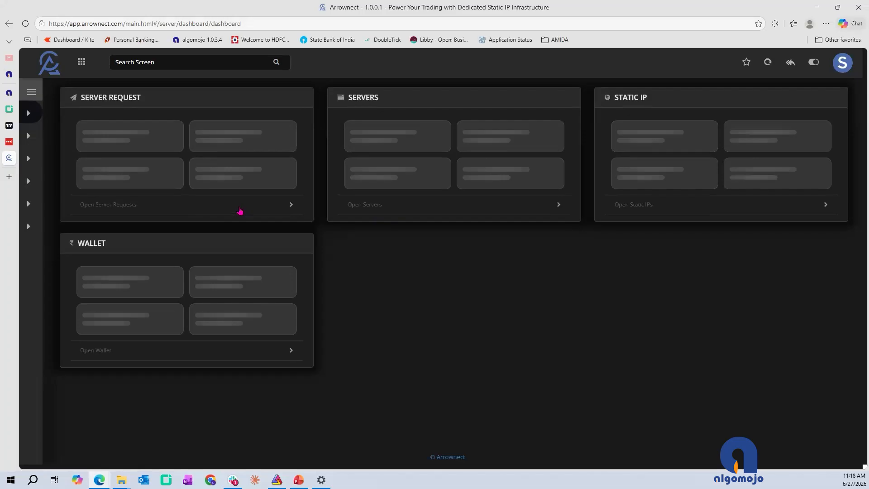
Open the server requests page, set the Server Type filter to BASIC SERVER and view the available Status filter options
{"action": "left_click", "coordinate": [240, 211]}
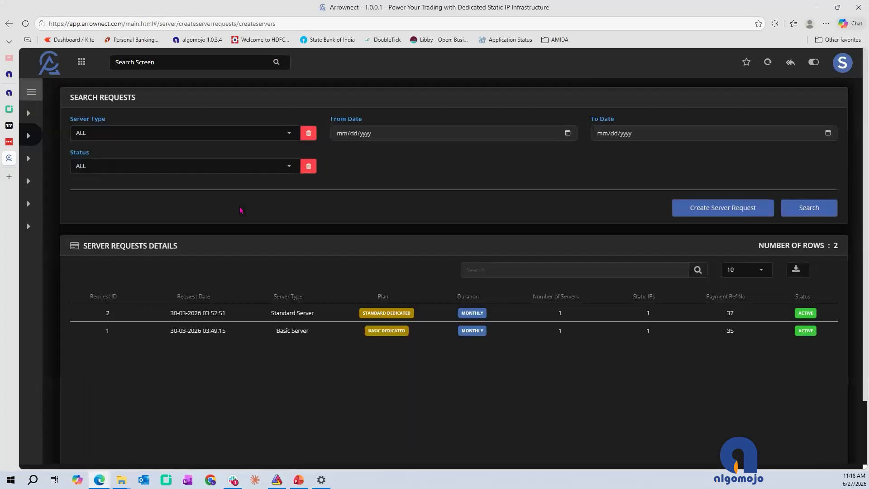
{"action": "left_click", "coordinate": [171, 132]}
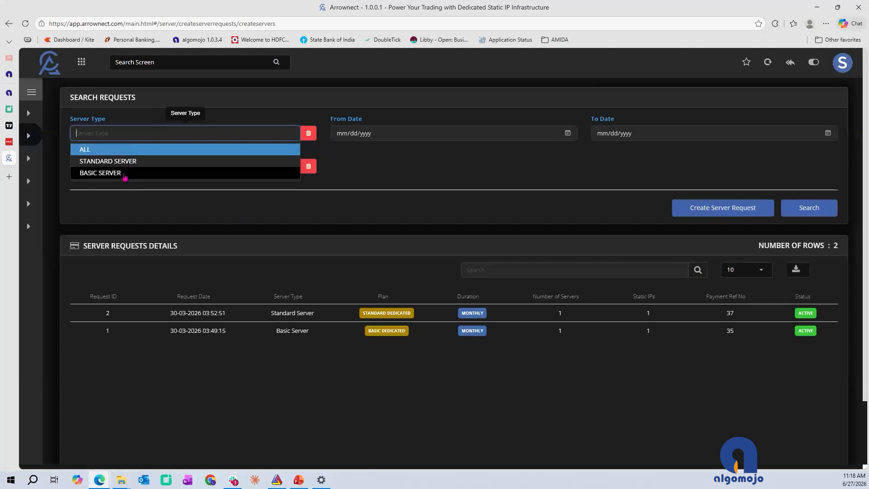
{"action": "left_click", "coordinate": [108, 174]}
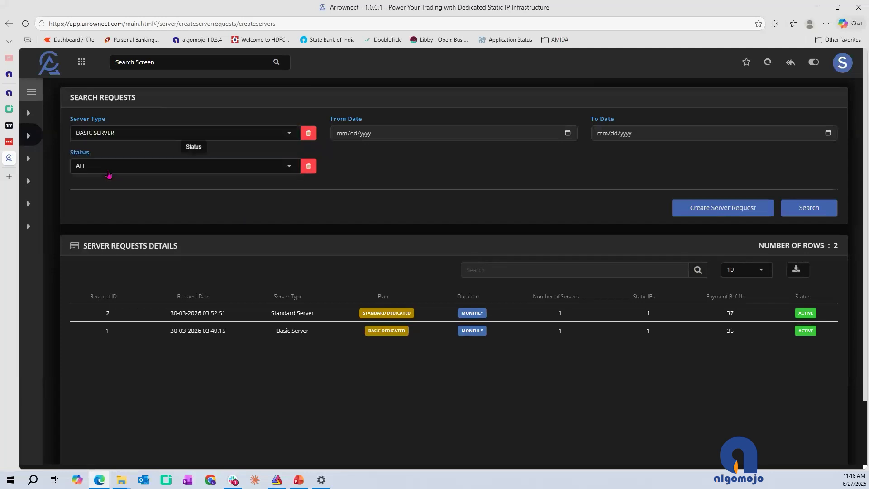
{"action": "left_click", "coordinate": [116, 167]}
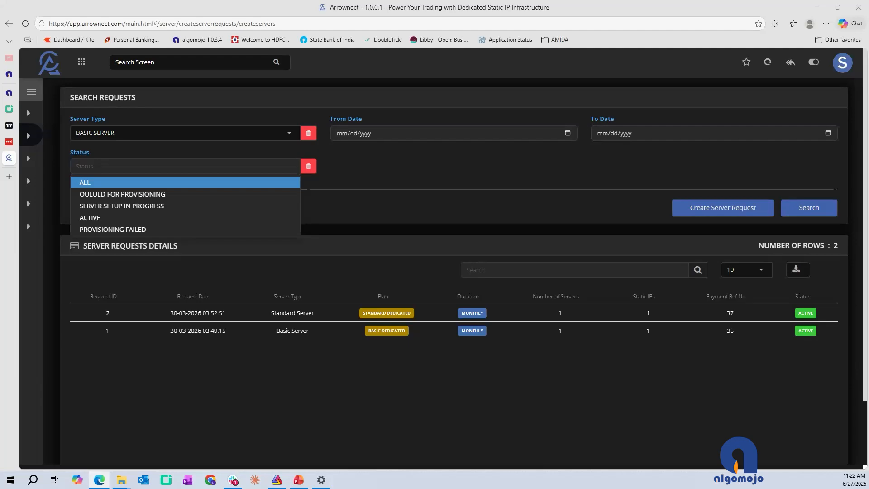
{"action": "key", "text": "alt+Tab"}
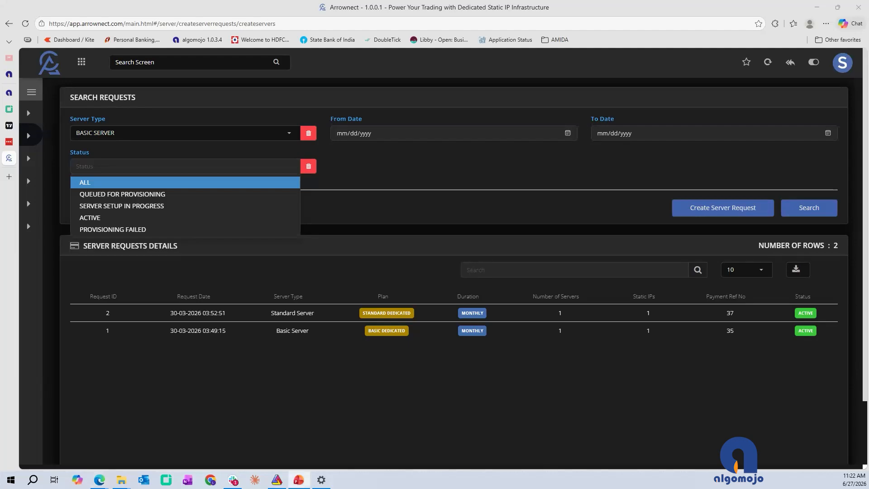